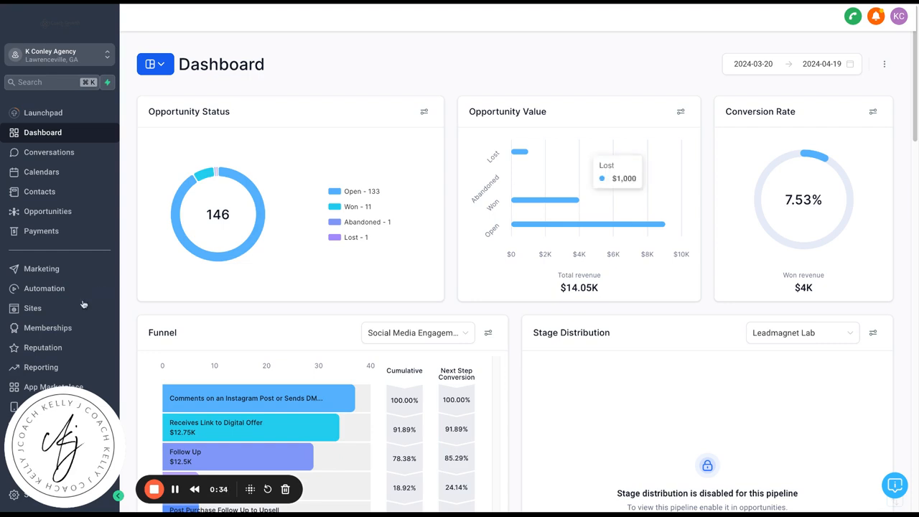
- Create a new website from blank named "Test" in the Websites area of Sites
click(33, 308)
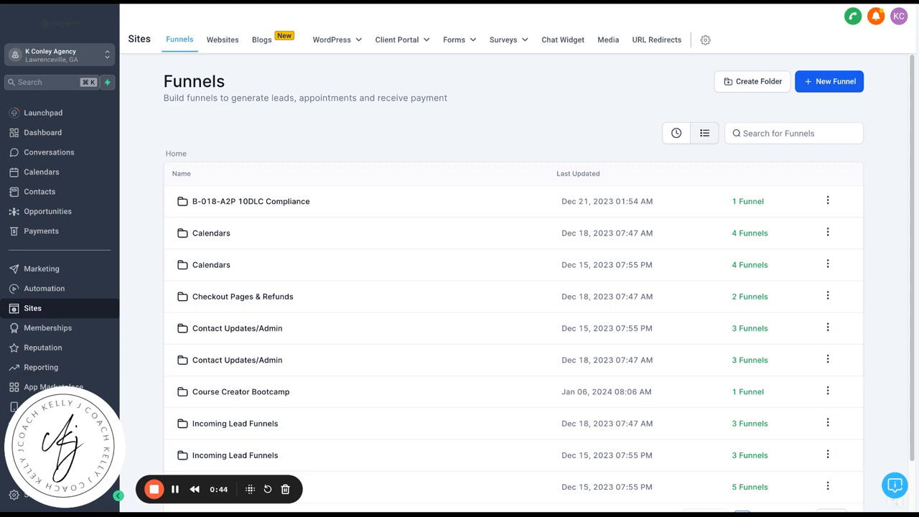
click(226, 43)
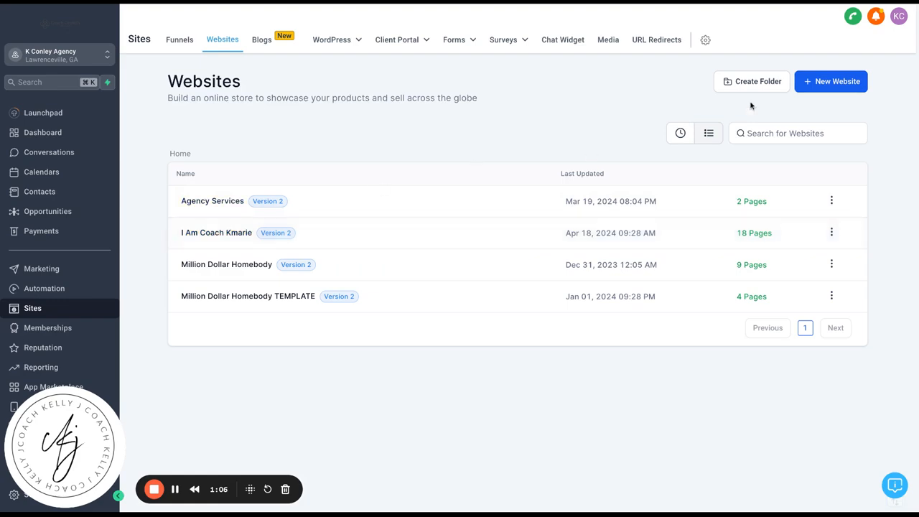
click(823, 83)
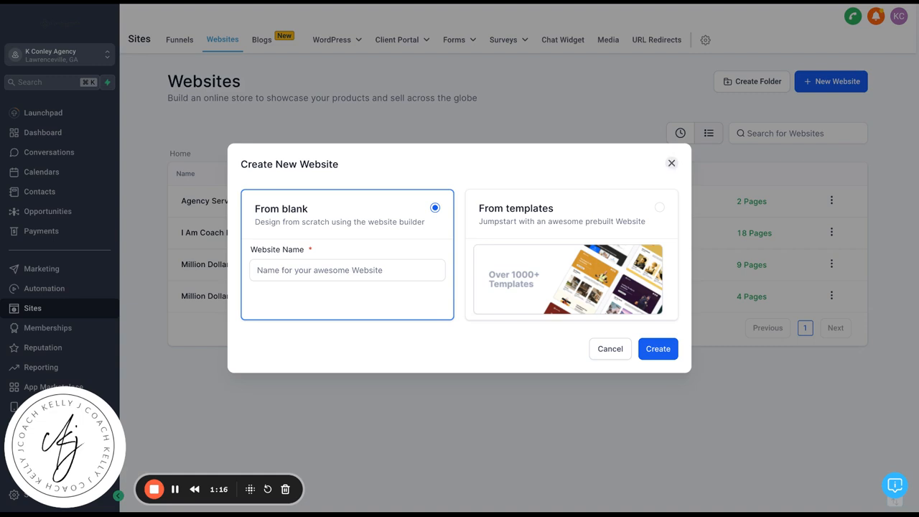
click(295, 269)
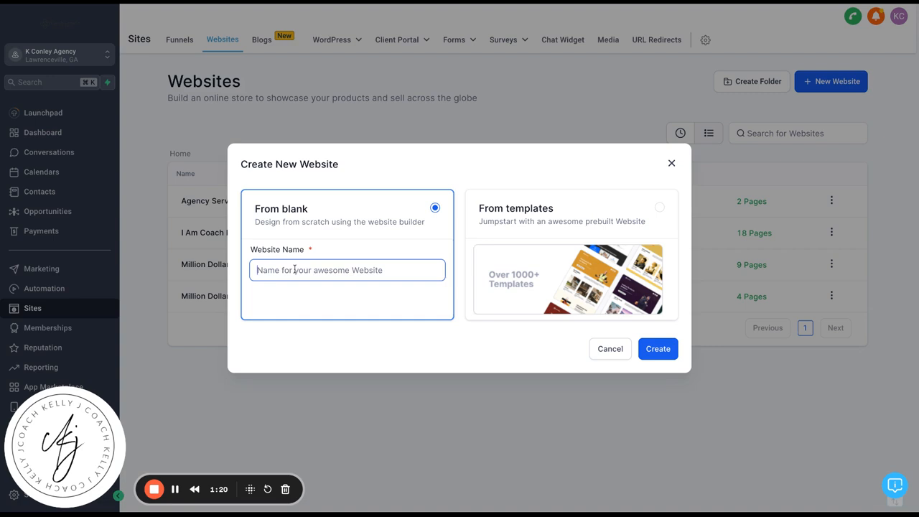
text(Test)
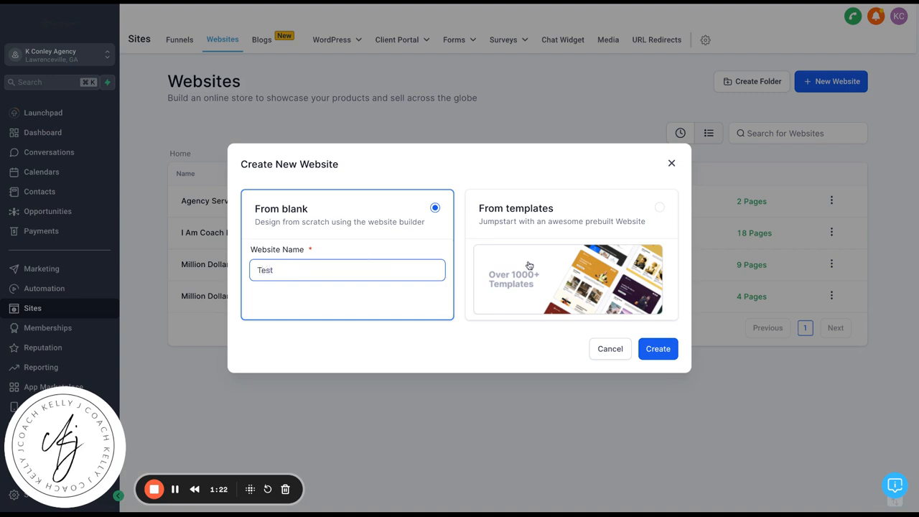
click(660, 351)
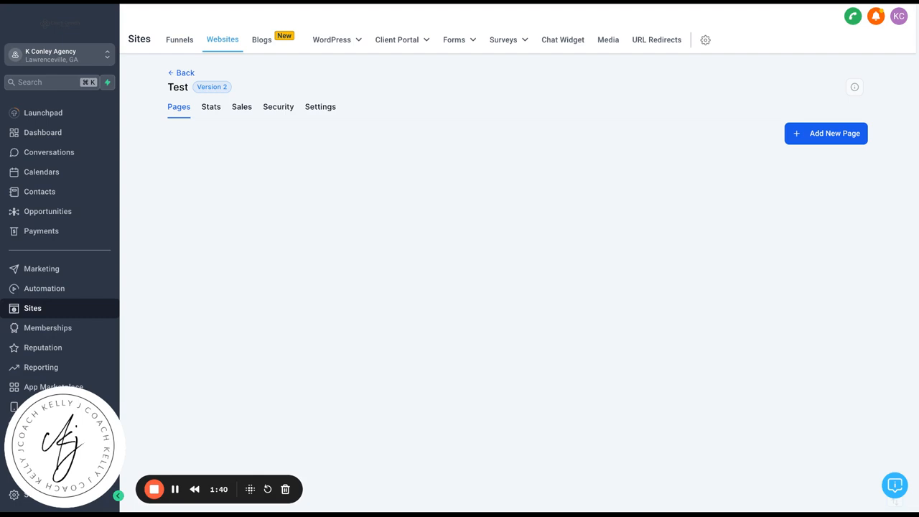
- Add a new page named "Coaching Enrollment" to the Test website, leaving the path and ClickFunnels import empty
click(809, 139)
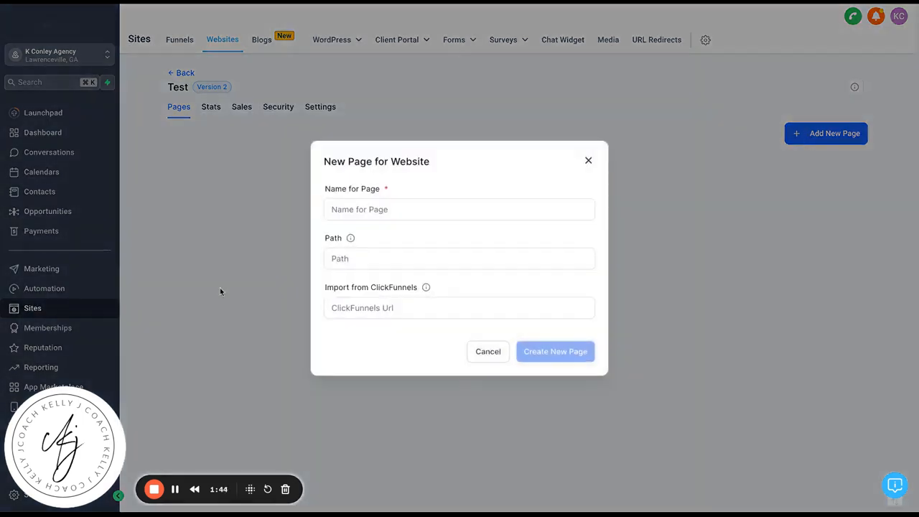
click(349, 204)
text(Coac)
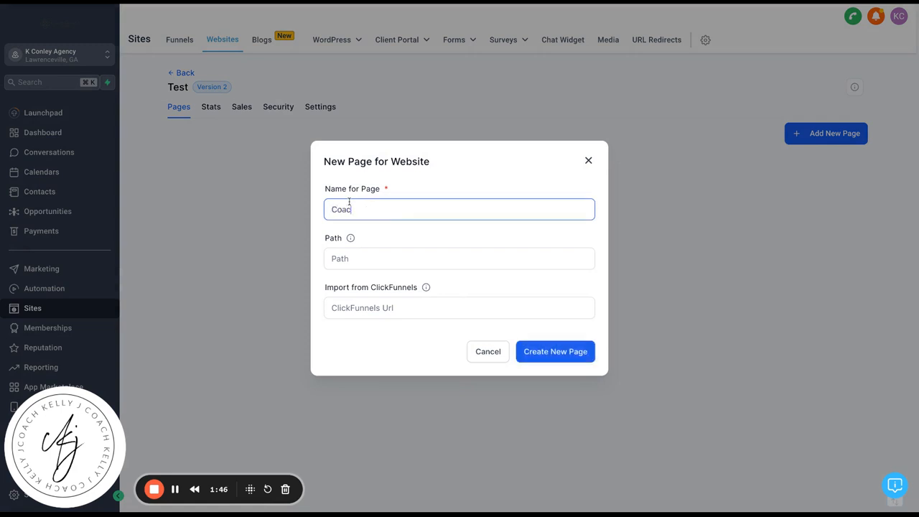
text(hing Enrollment)
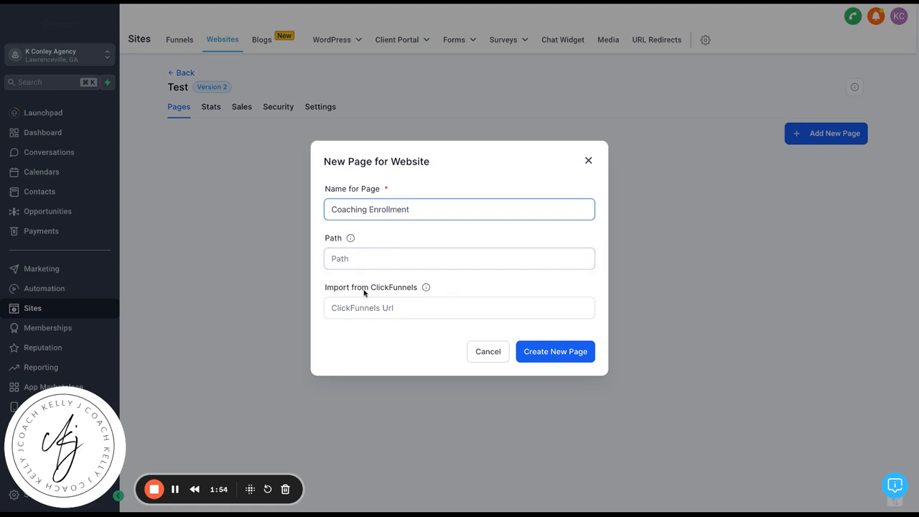
click(550, 314)
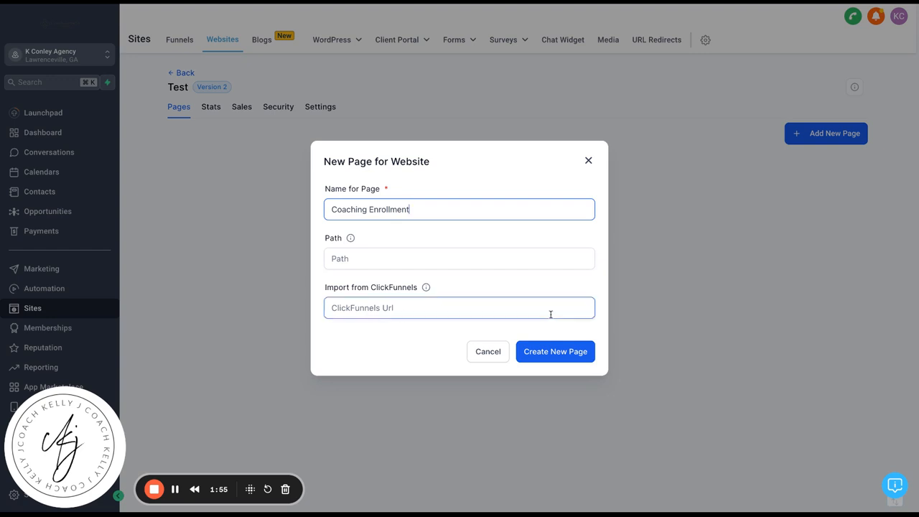
click(560, 355)
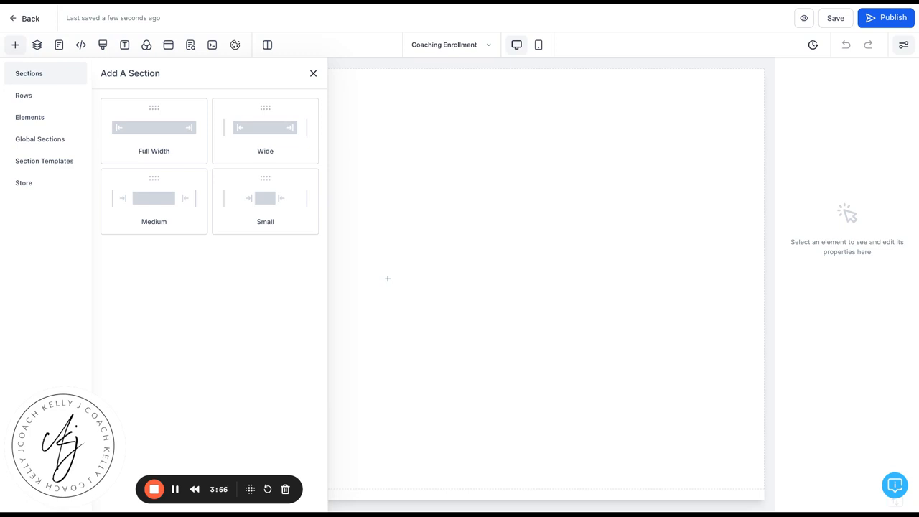
- Add a full-width section to the blank page and put a one-column row in it
click(144, 139)
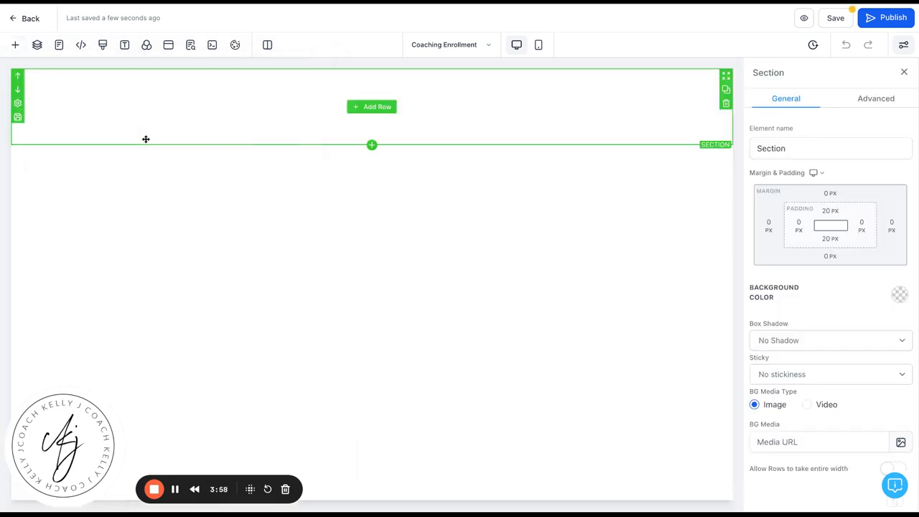
click(353, 111)
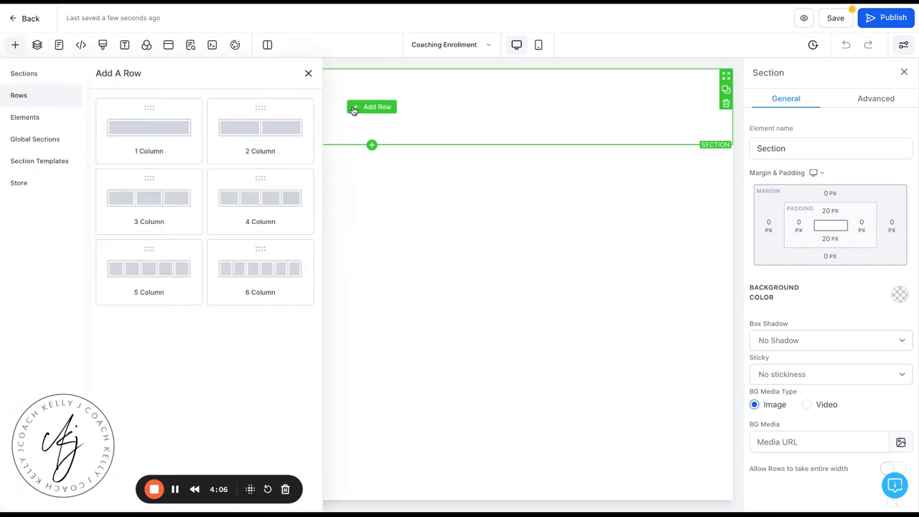
click(151, 140)
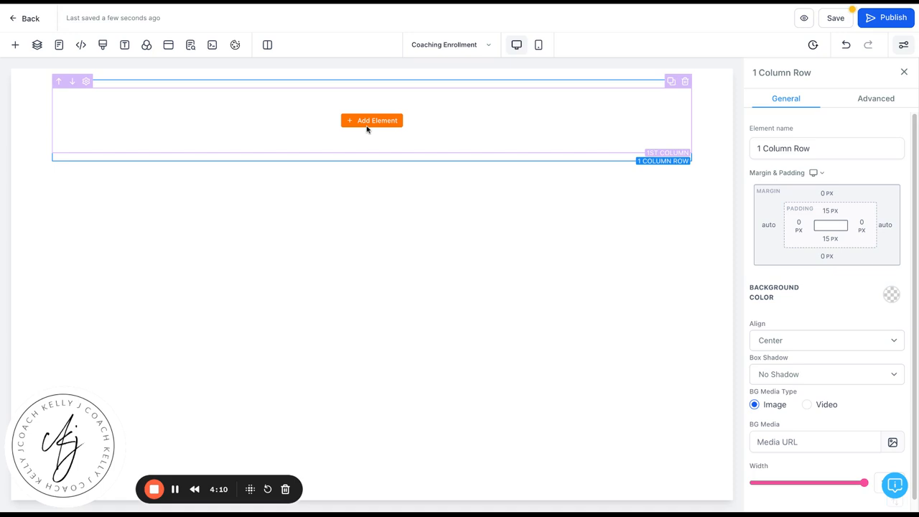
- Add a headline to the one-column row and place a sub-headline directly beneath it
click(365, 121)
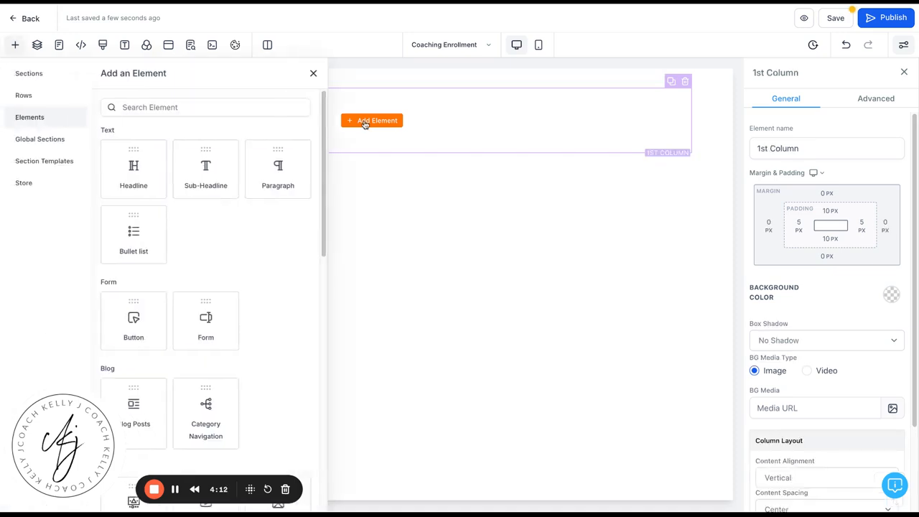
click(146, 171)
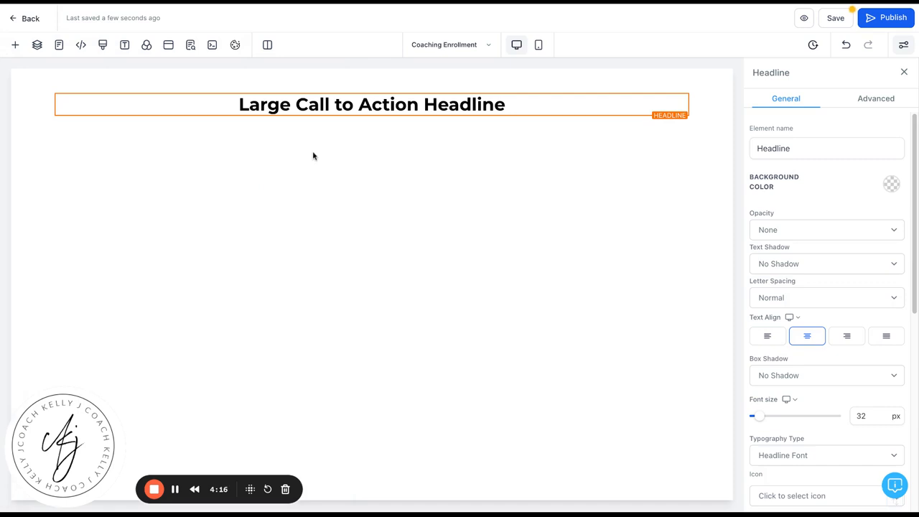
click(370, 116)
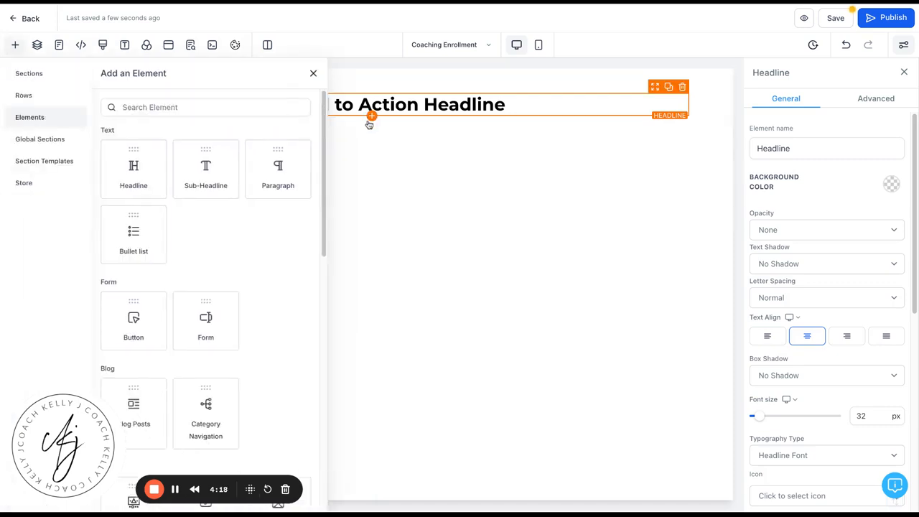
click(205, 183)
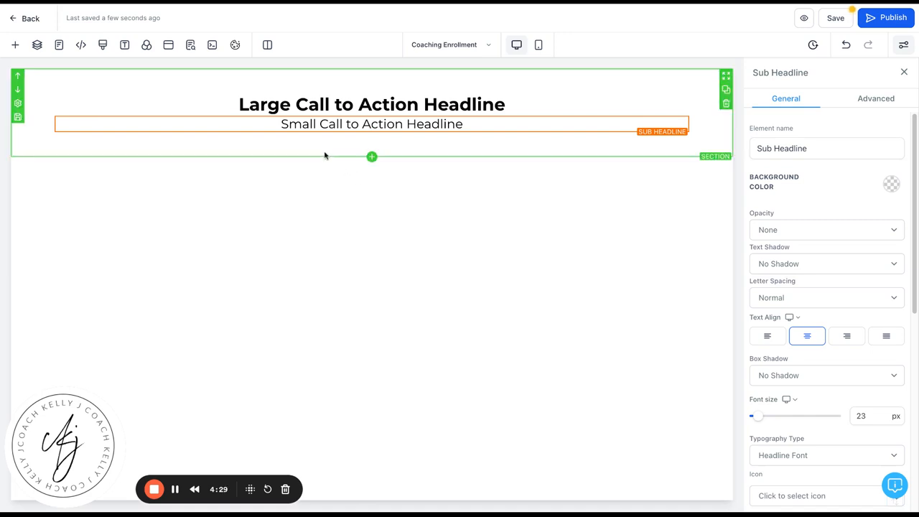
- Add a second full-width section below the headline section and put a two-column row in it
click(372, 158)
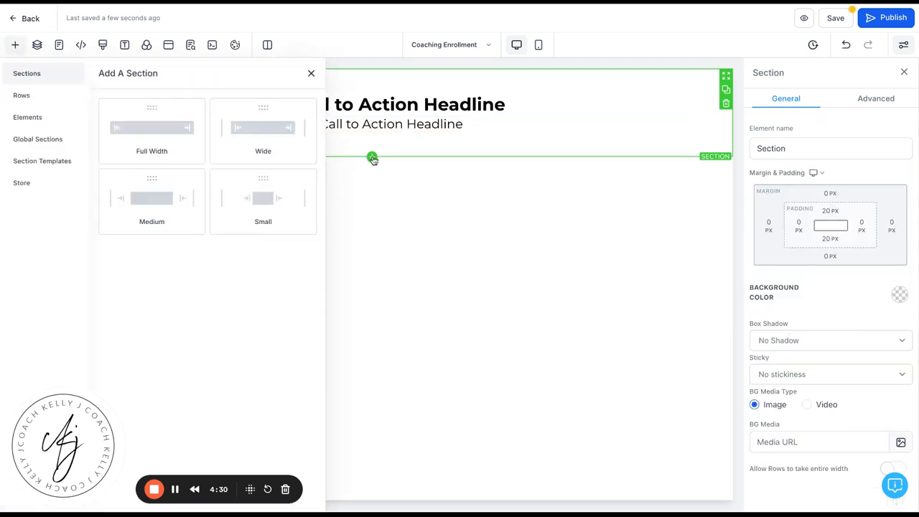
click(149, 143)
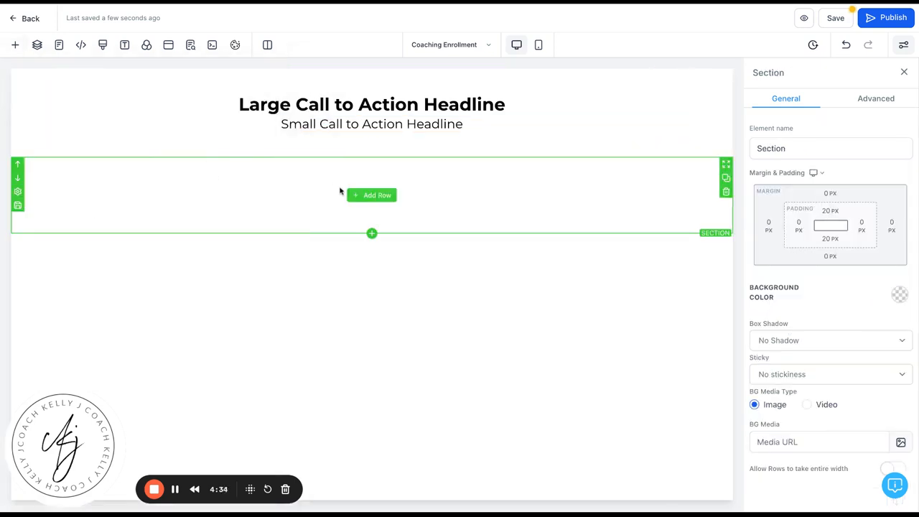
click(376, 197)
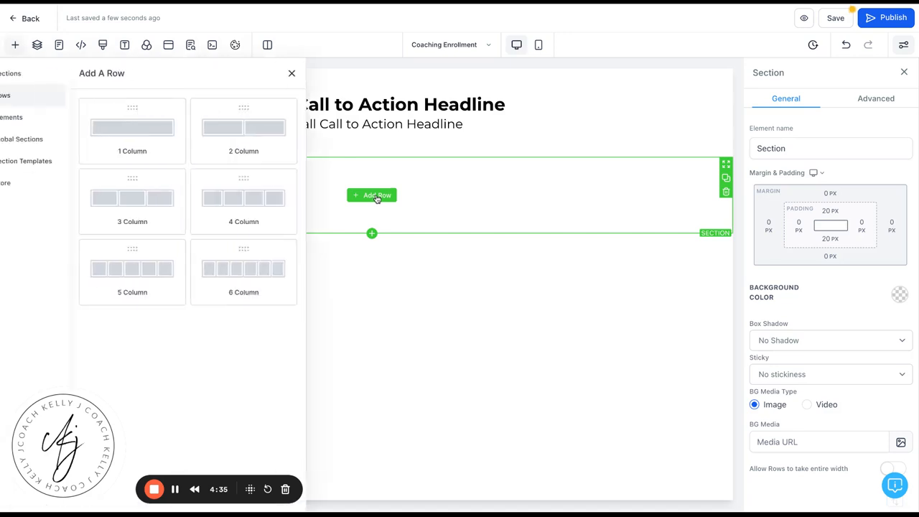
click(263, 128)
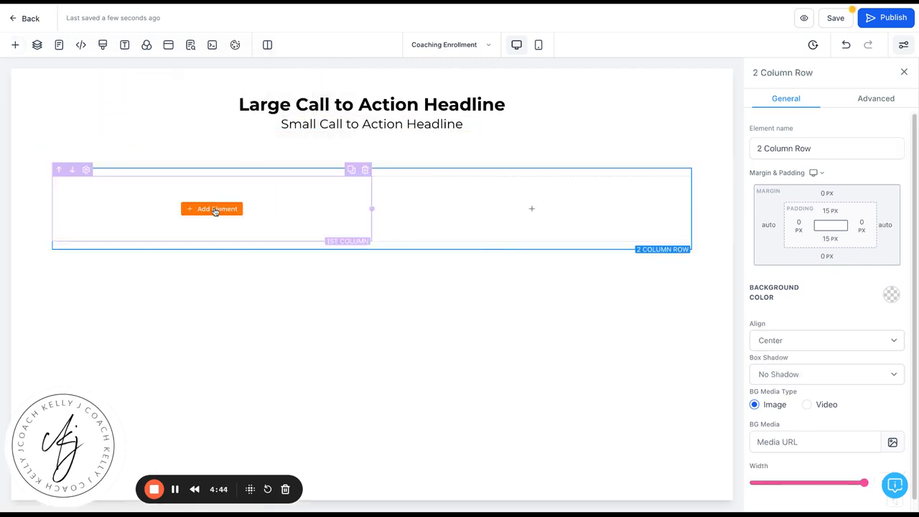
click(216, 209)
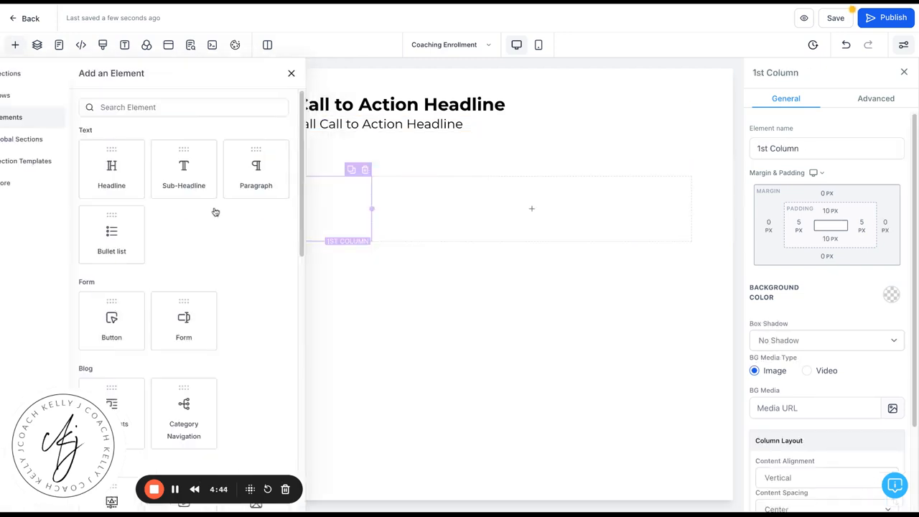
click(143, 173)
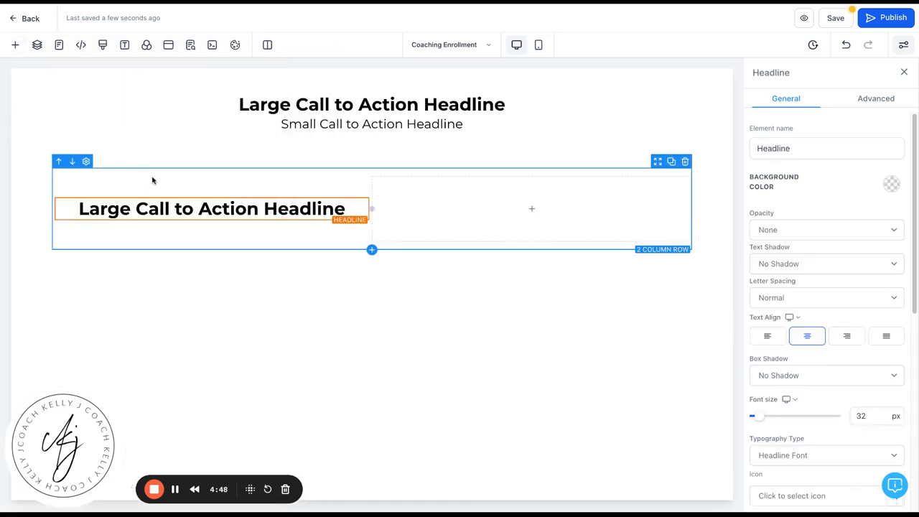
click(363, 191)
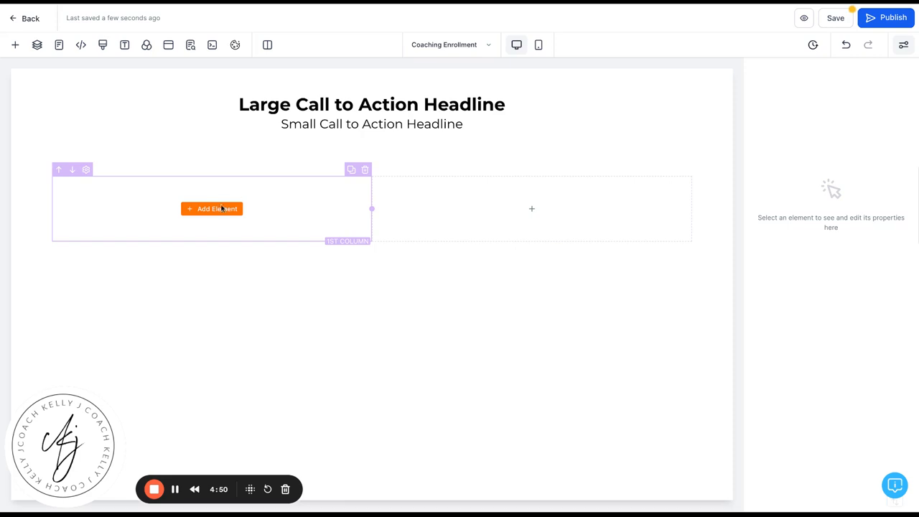
- Place a sub-headline in the first column of the two-column row and an image element in the second column
click(217, 209)
click(215, 181)
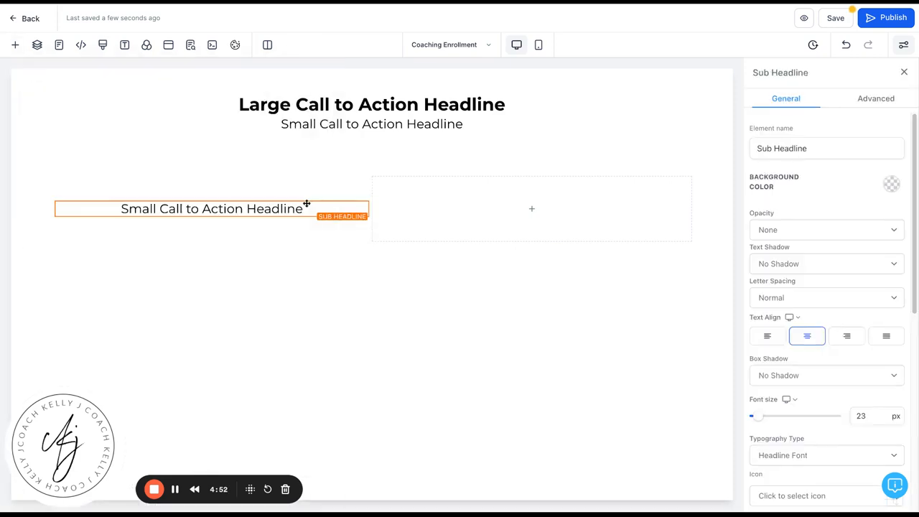
click(532, 209)
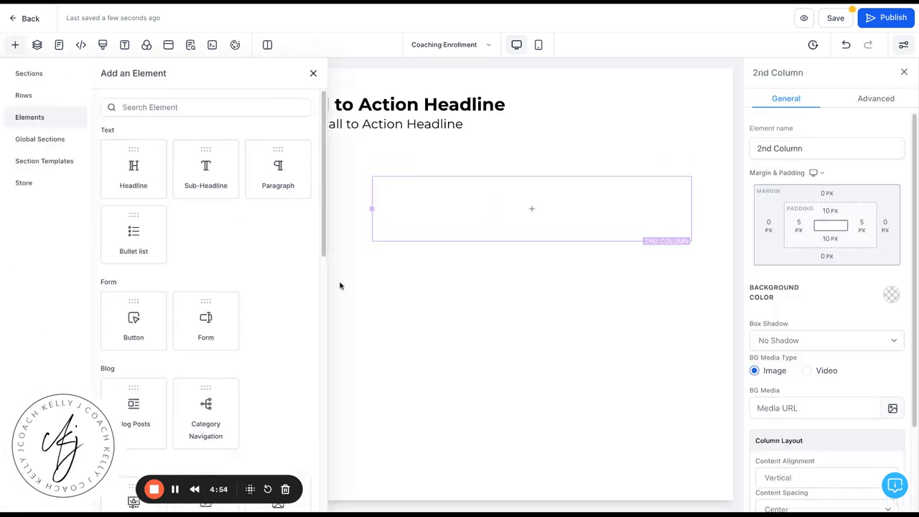
scroll(209, 293, down, 5)
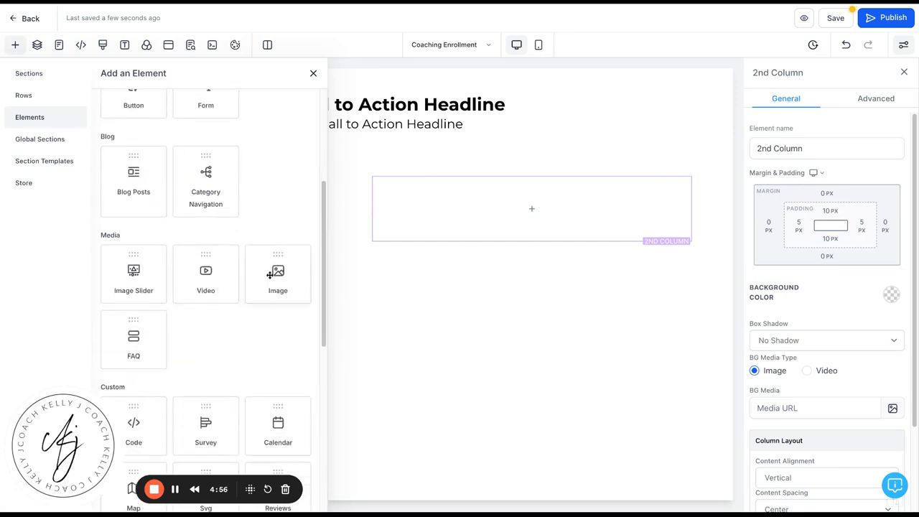
click(273, 272)
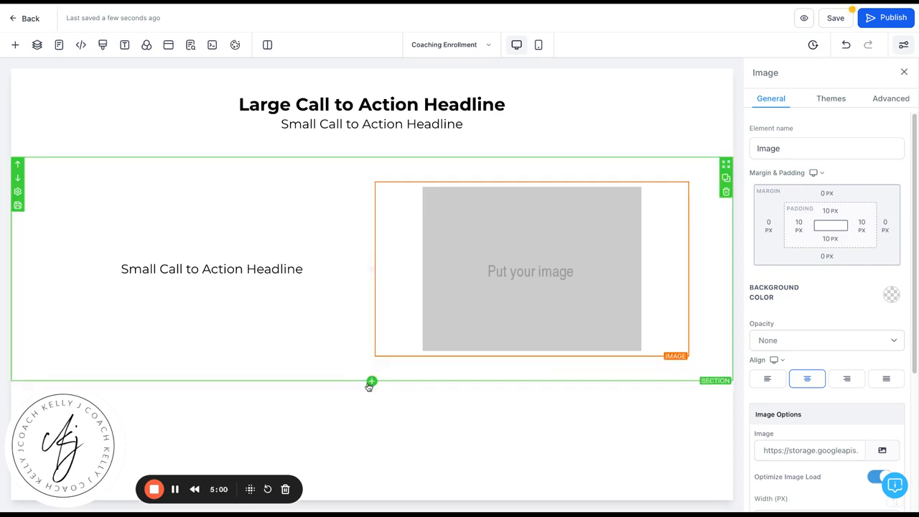
- Add a third full-width section below the two-column section, leaving it without a row
click(371, 382)
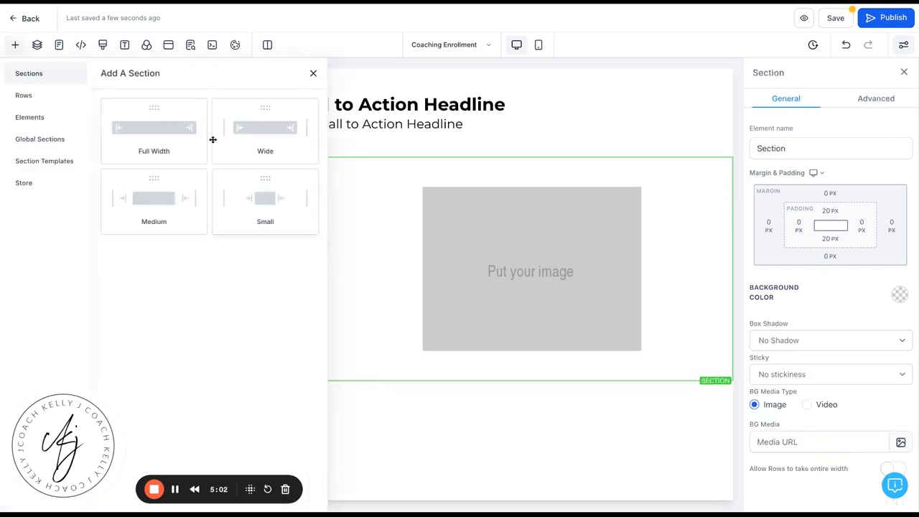
click(177, 136)
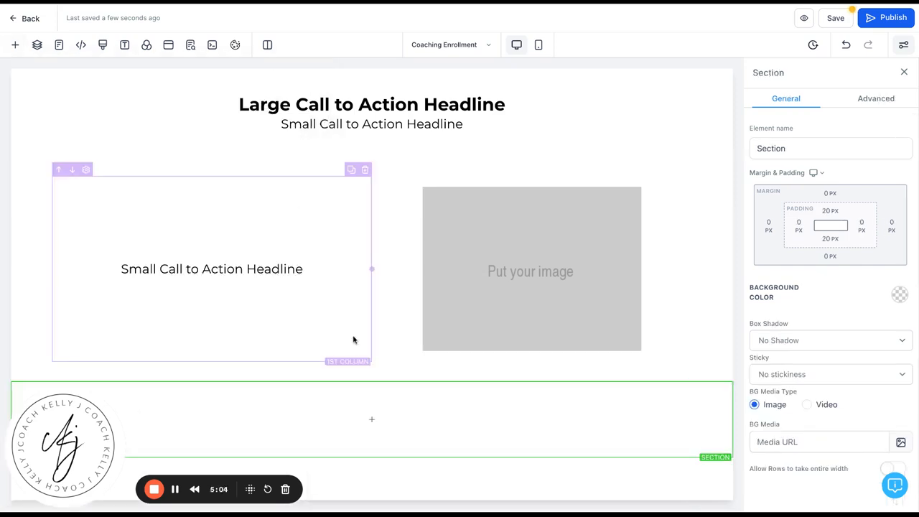
click(373, 422)
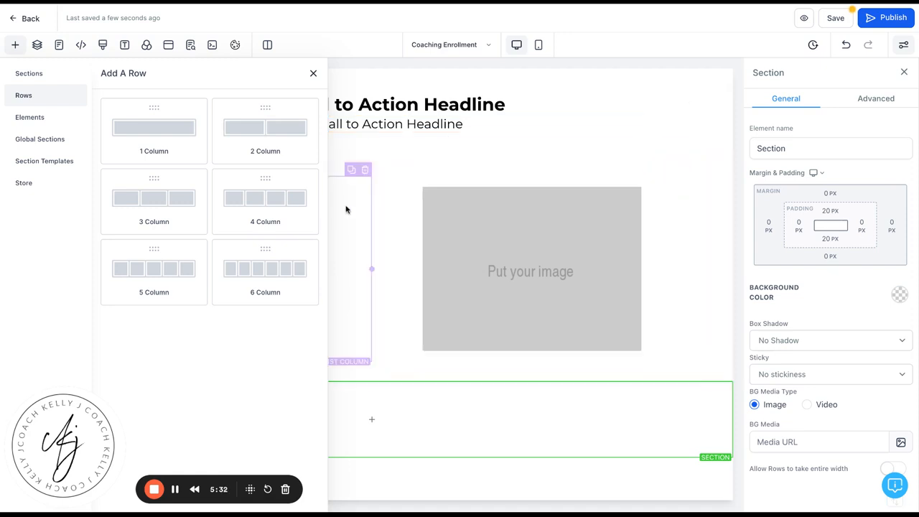
click(313, 73)
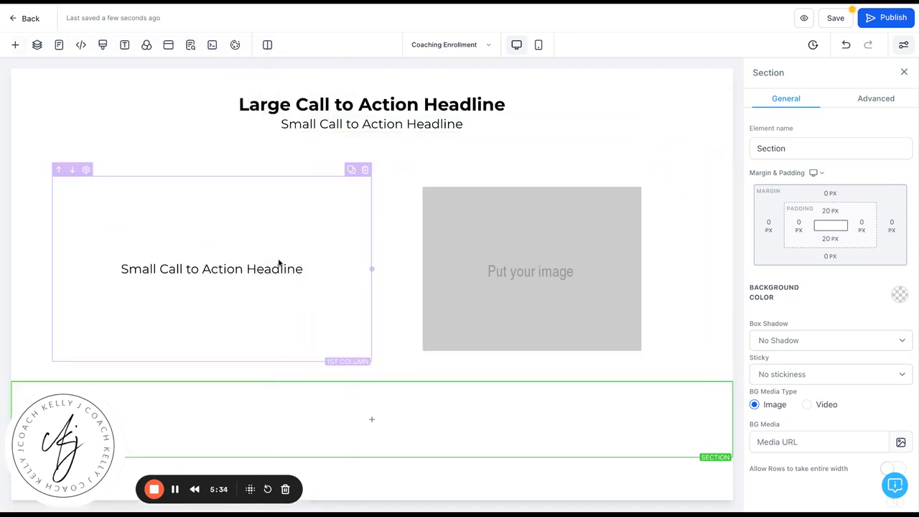
- Replace the sub-headline text in the first column of the two-column row with "Meet Your Coach!"
triple_click(183, 269)
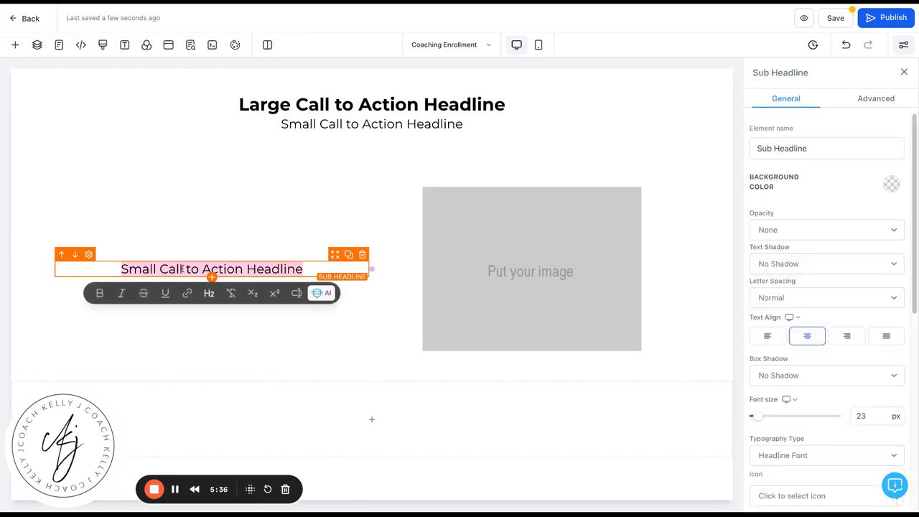
text(Mwe)
key(BackSpace)
key(BackSpace)
text(ee)
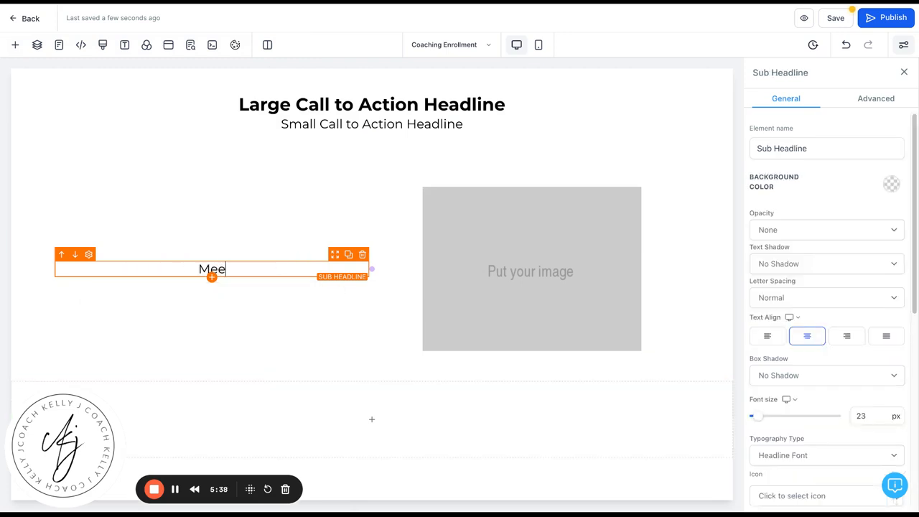
text(t Your Coach!)
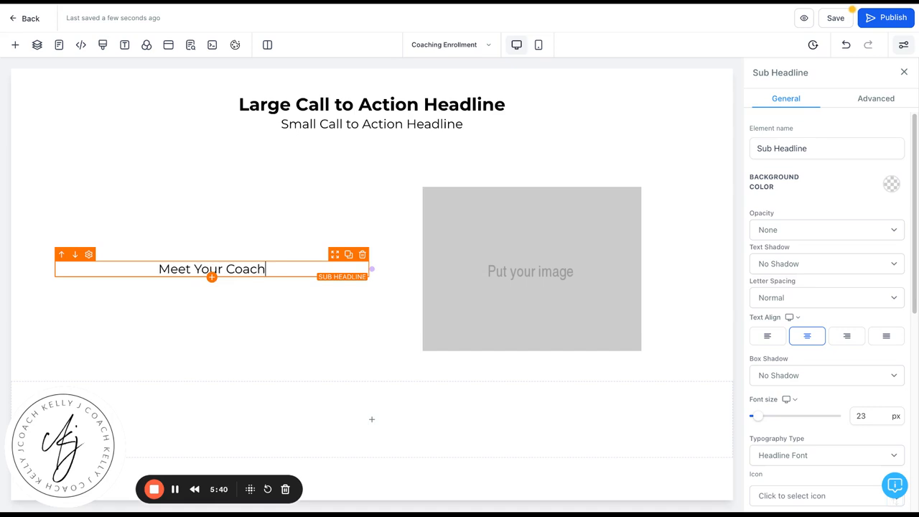
click(241, 284)
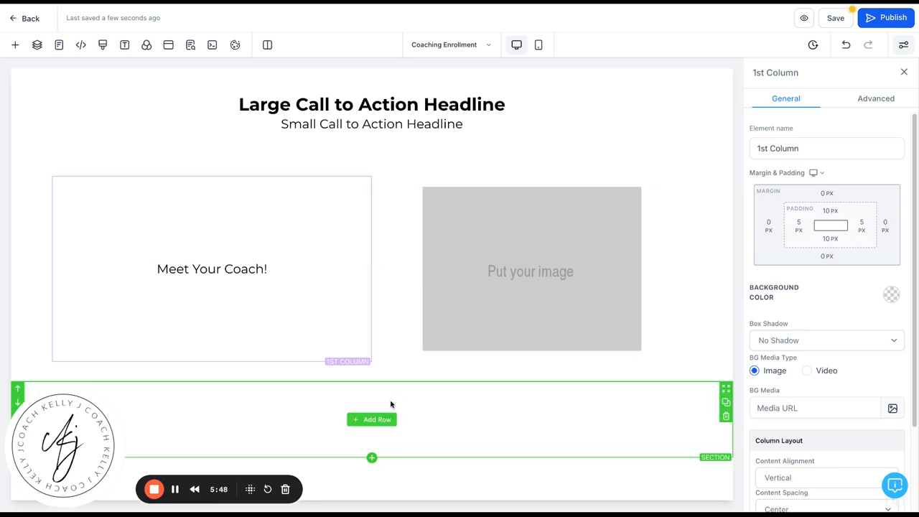
- Put a three-column row in the empty third section
click(385, 420)
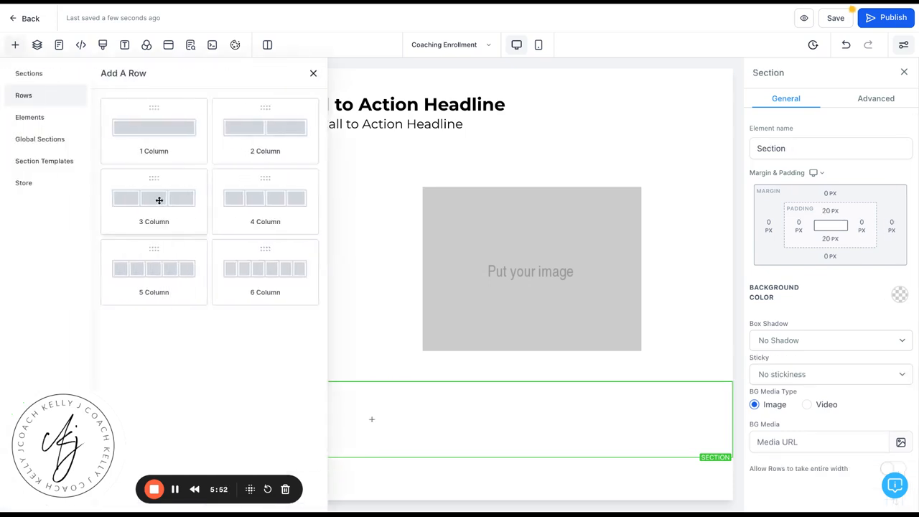
click(160, 200)
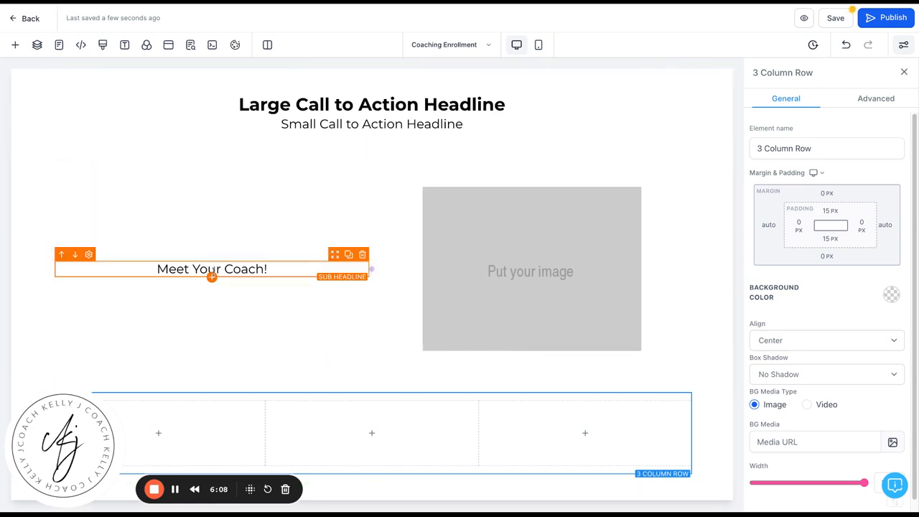
- Add a paragraph beneath the "Meet Your Coach!" sub-headline and repeat its placeholder text so that it appears four times
click(212, 278)
click(269, 185)
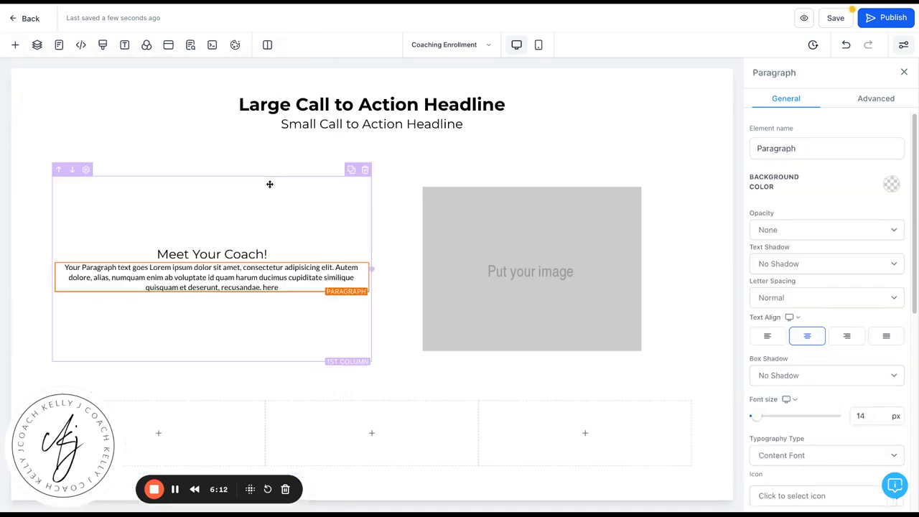
triple_click(248, 272)
key(super+c)
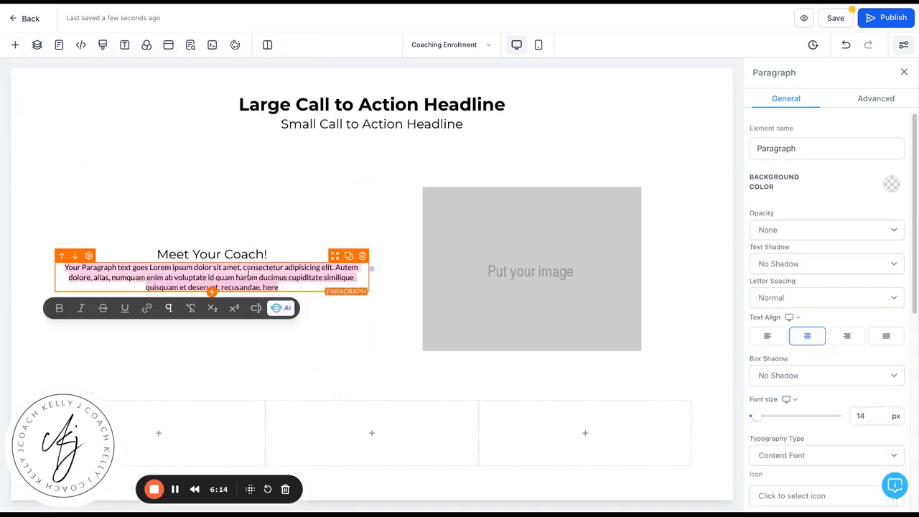
click(288, 292)
key(super+v)
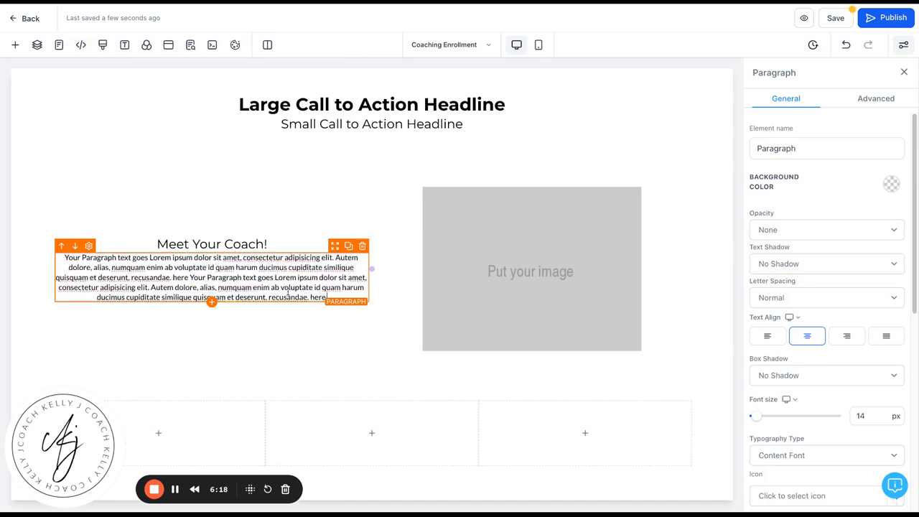
key(super+v)
key(super+v)
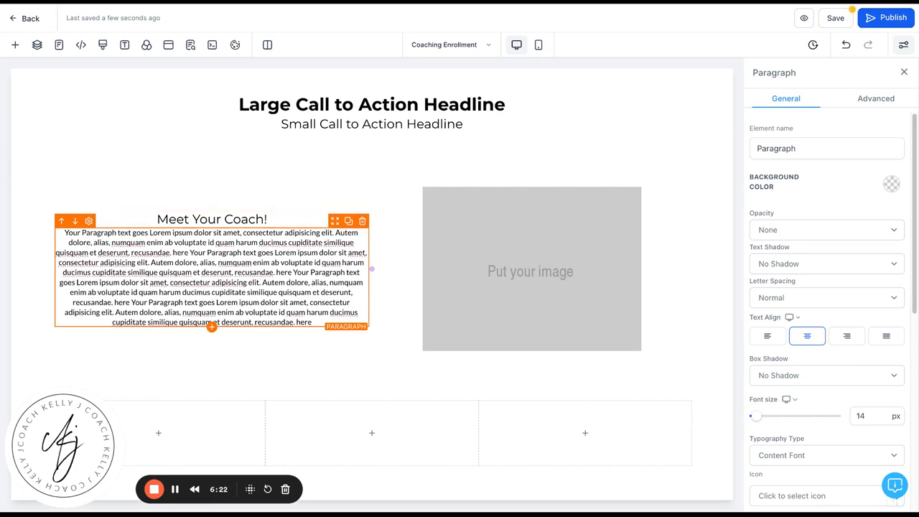
- Add a blank line after "Meet Your Coach!" to separate the sub-headline from the paragraph
click(290, 216)
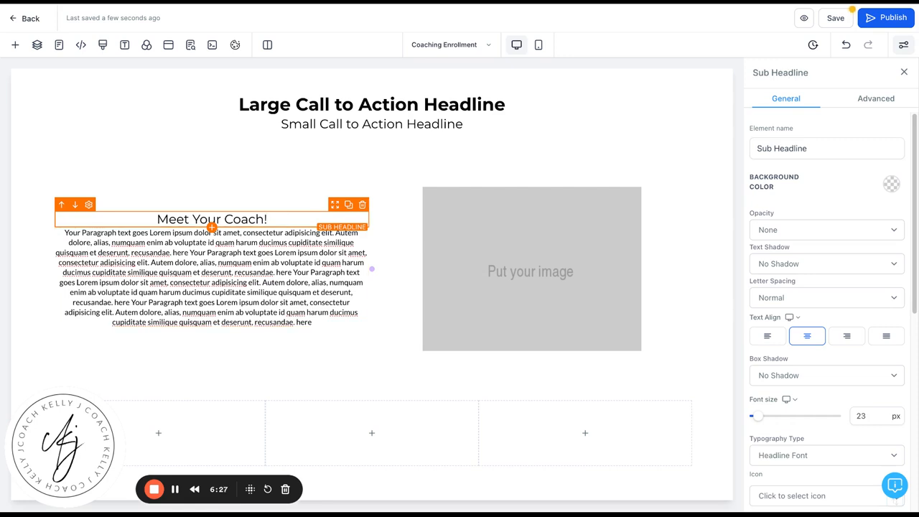
click(287, 200)
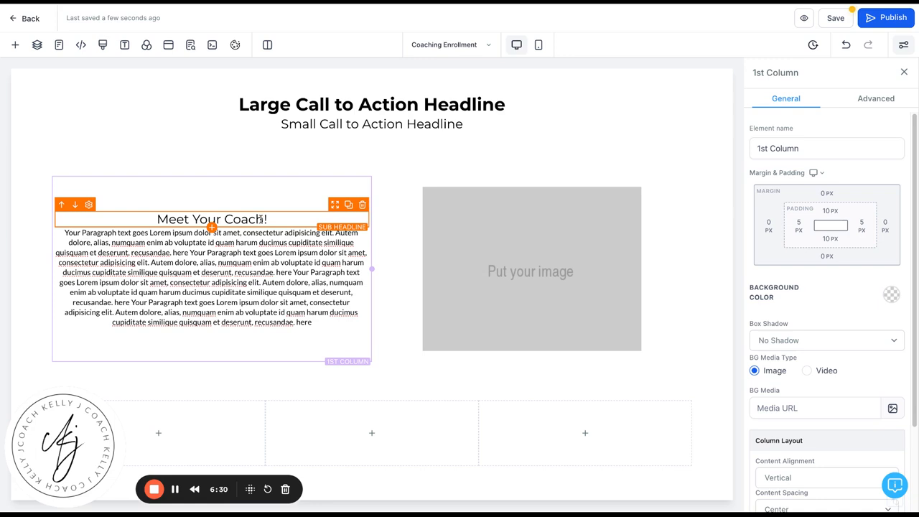
click(279, 219)
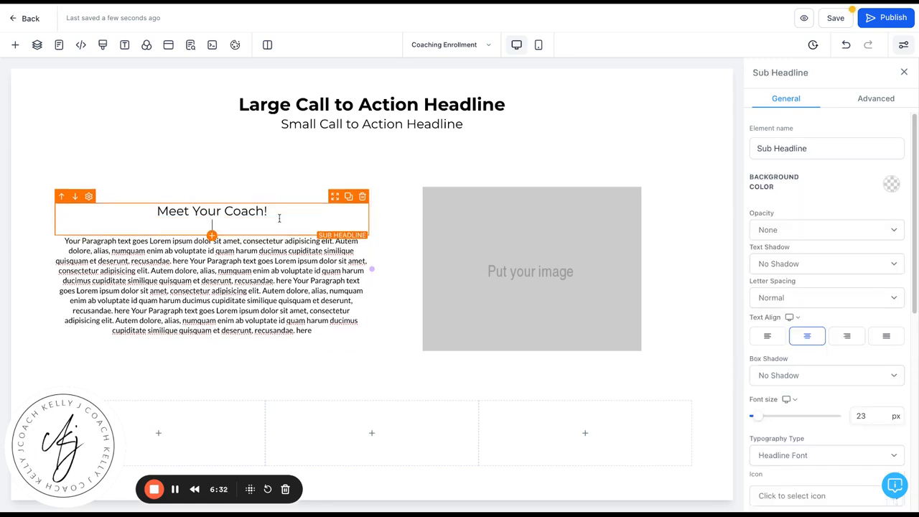
click(247, 181)
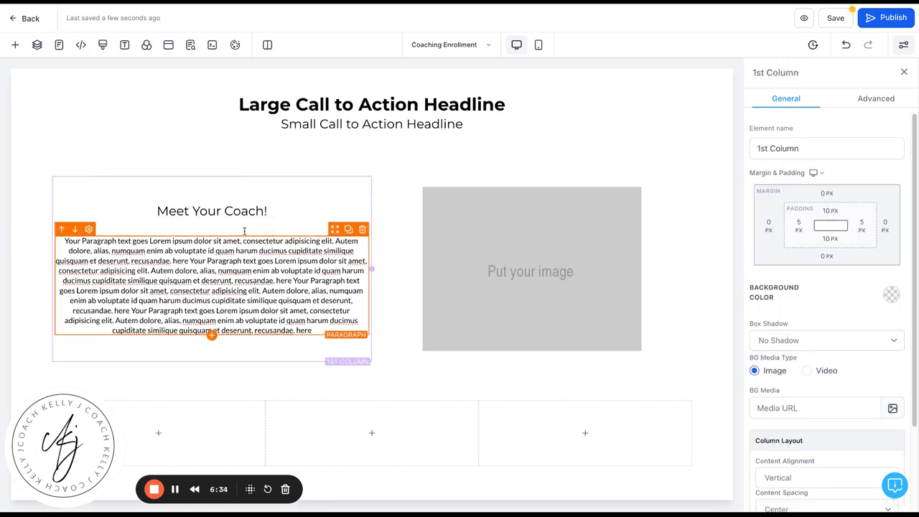
- Examine the settings of the image, the paragraph, the main headline and the sub-headline below it
click(623, 244)
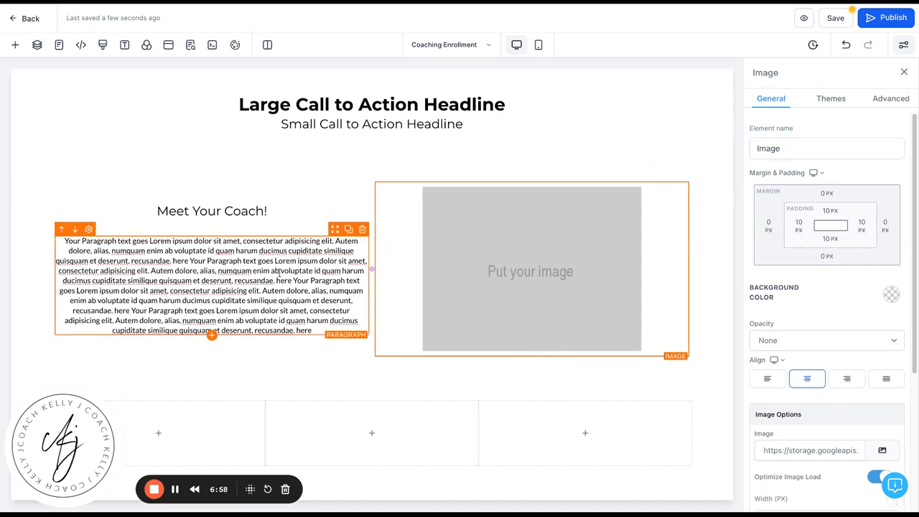
click(362, 267)
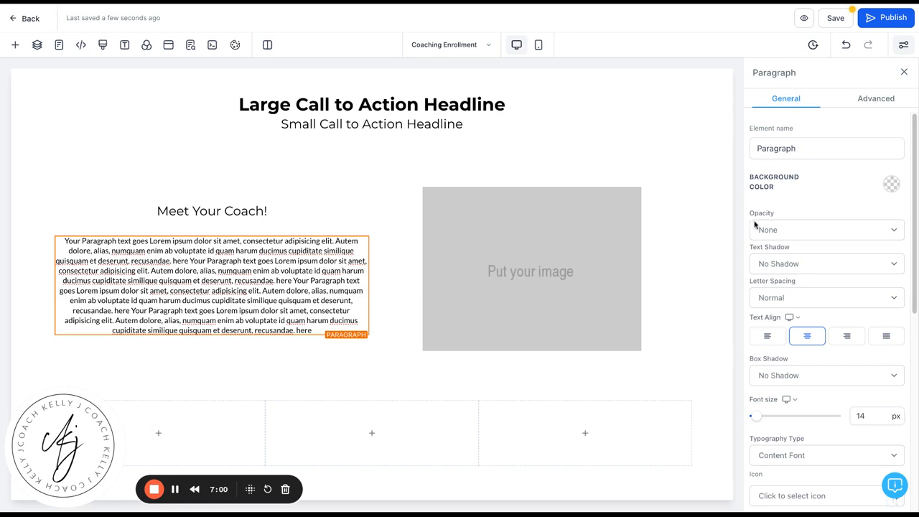
click(471, 107)
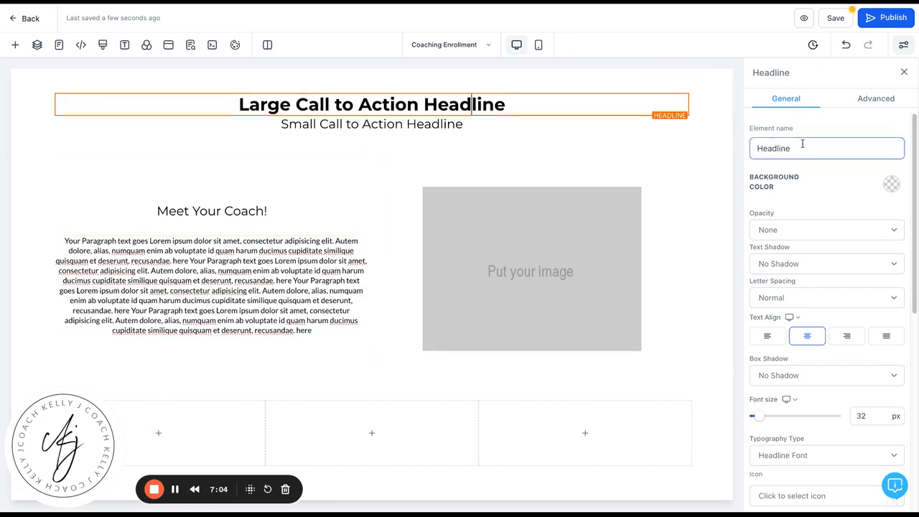
click(466, 125)
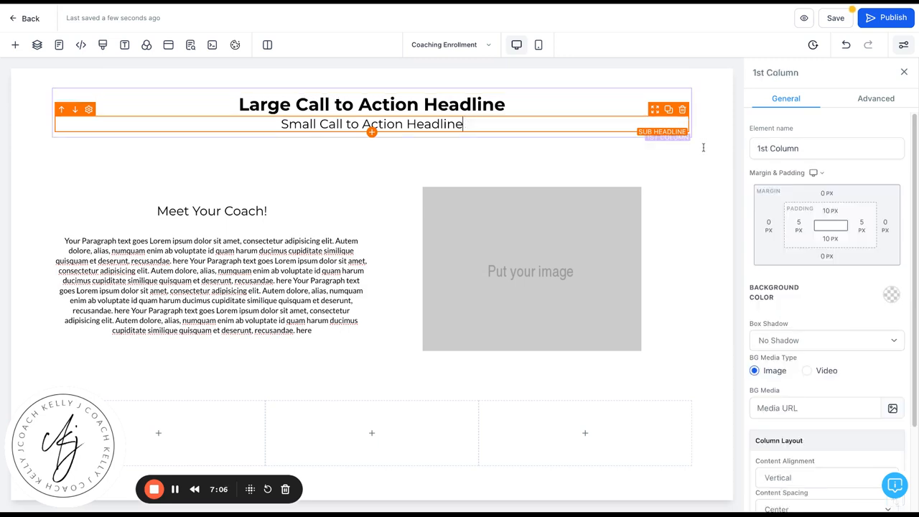
- Replace the placeholder image in the second column with Untitled design (18).png from the media library
click(613, 274)
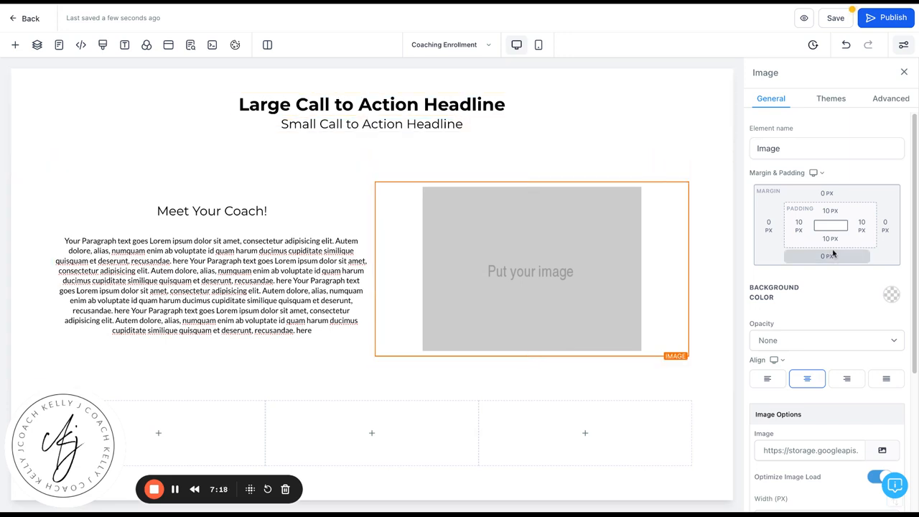
scroll(832, 252, down, 1)
scroll(833, 251, down, 5)
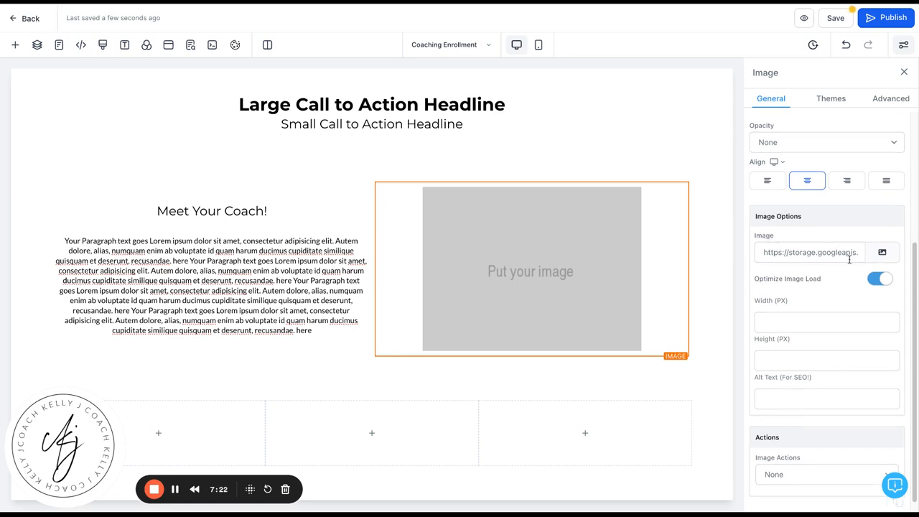
click(889, 259)
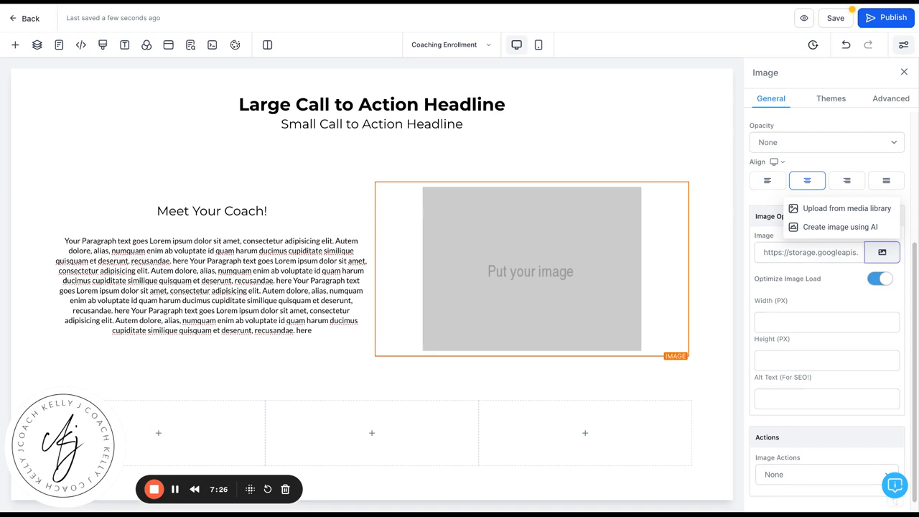
click(853, 209)
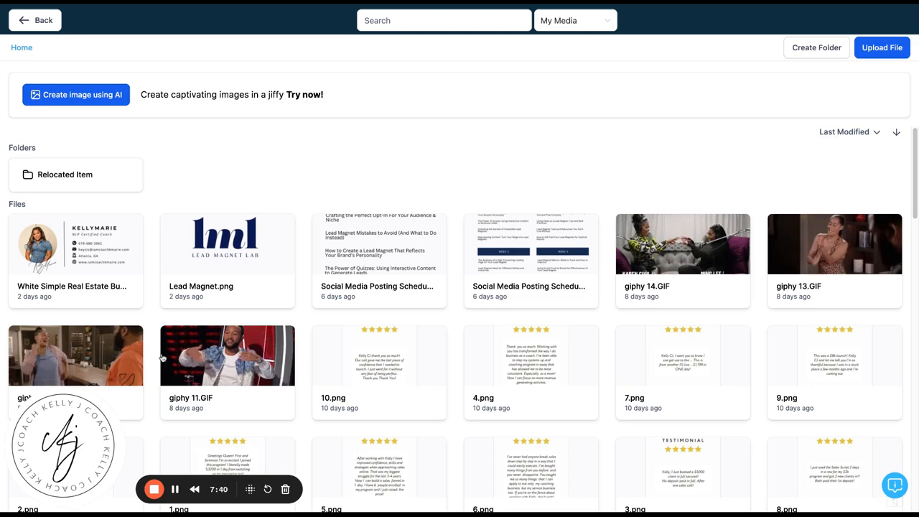
scroll(204, 350, down, 1)
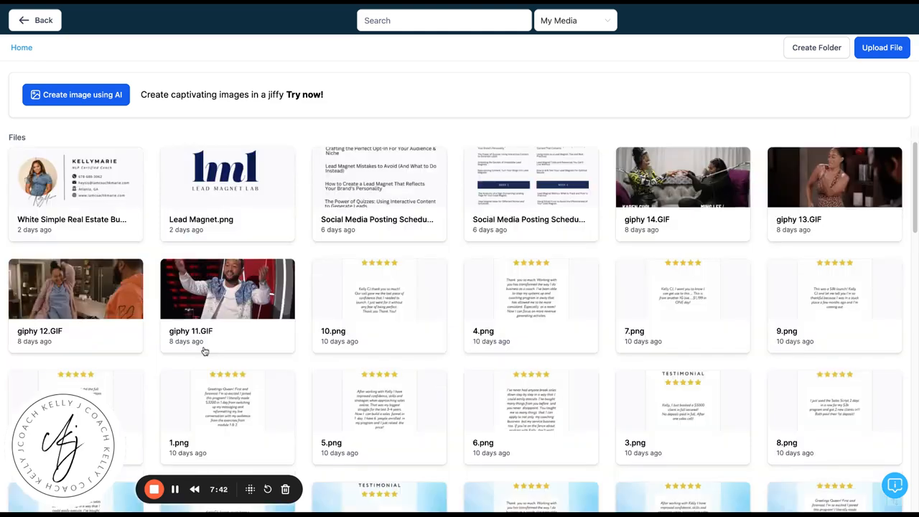
scroll(204, 350, down, 2)
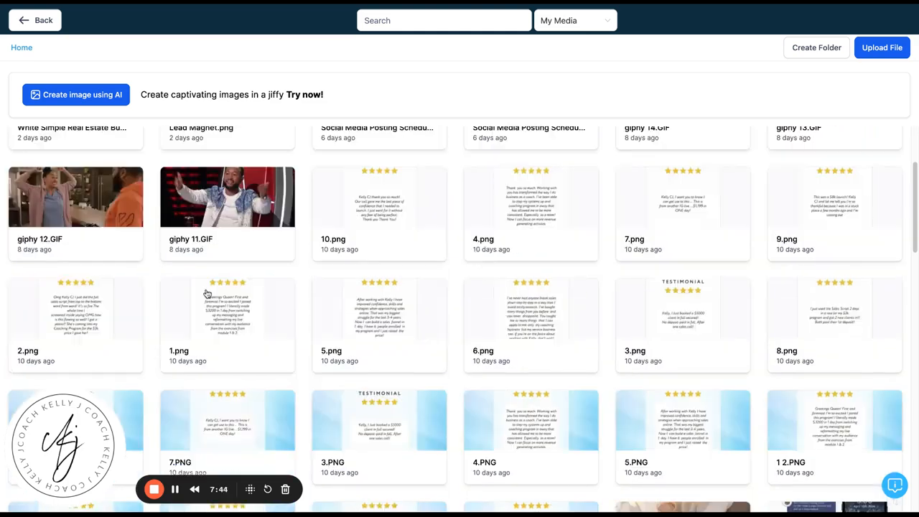
scroll(216, 294, down, 1)
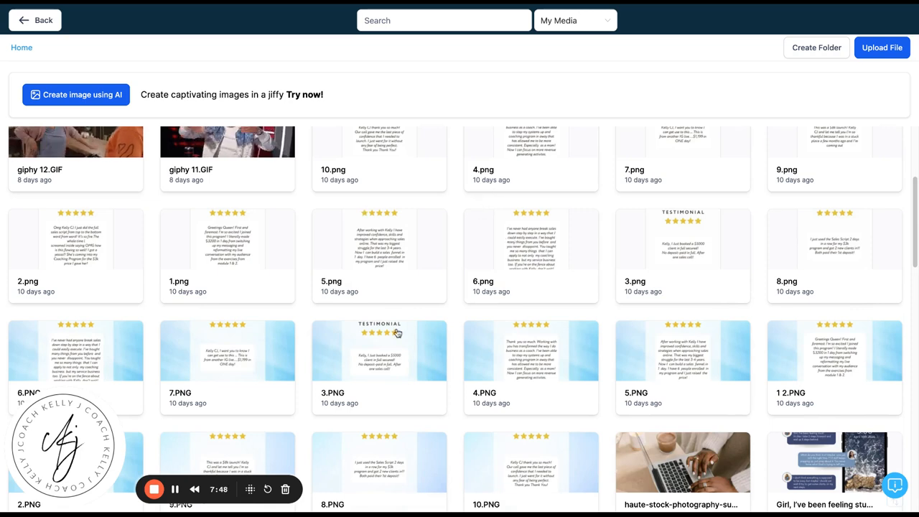
scroll(392, 228, down, 3)
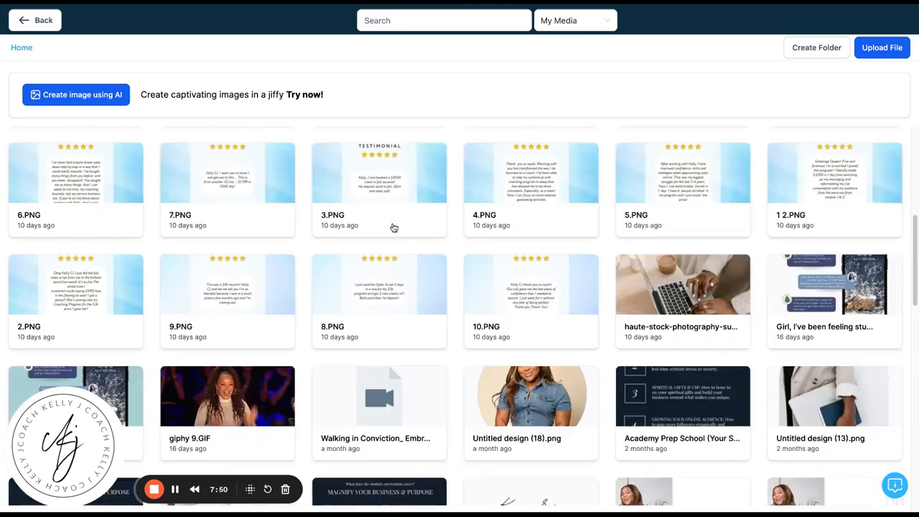
scroll(394, 227, down, 2)
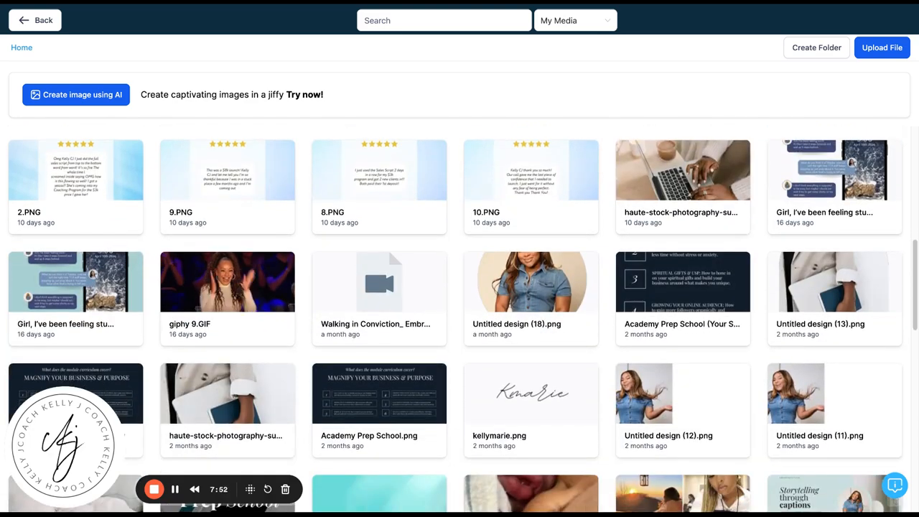
scroll(533, 270, down, 1)
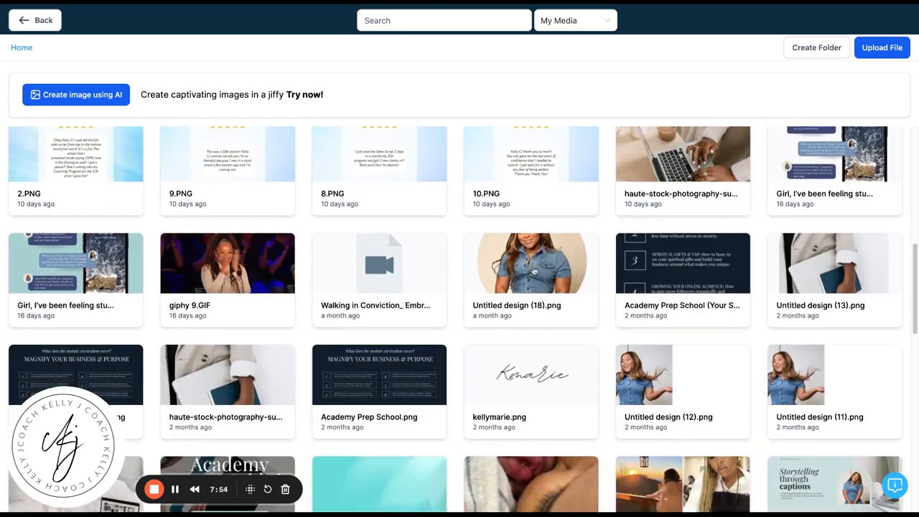
click(533, 271)
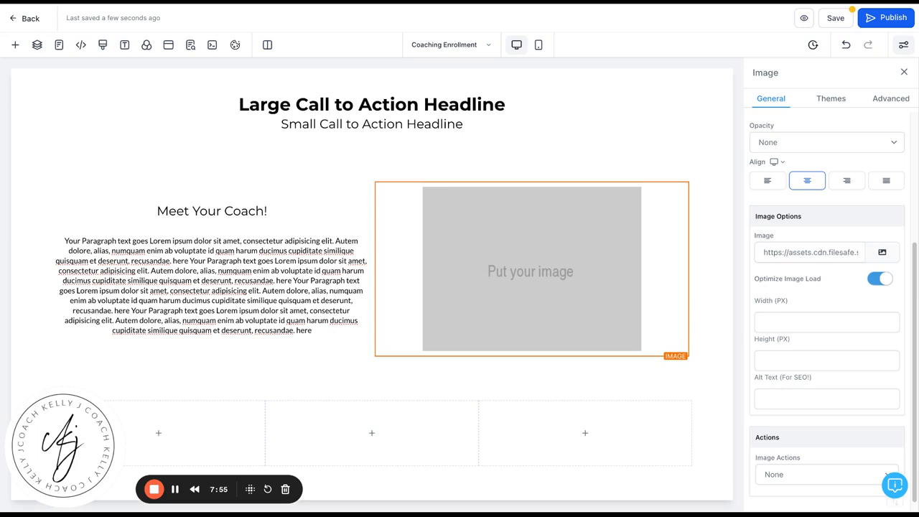
scroll(534, 287, down, 1)
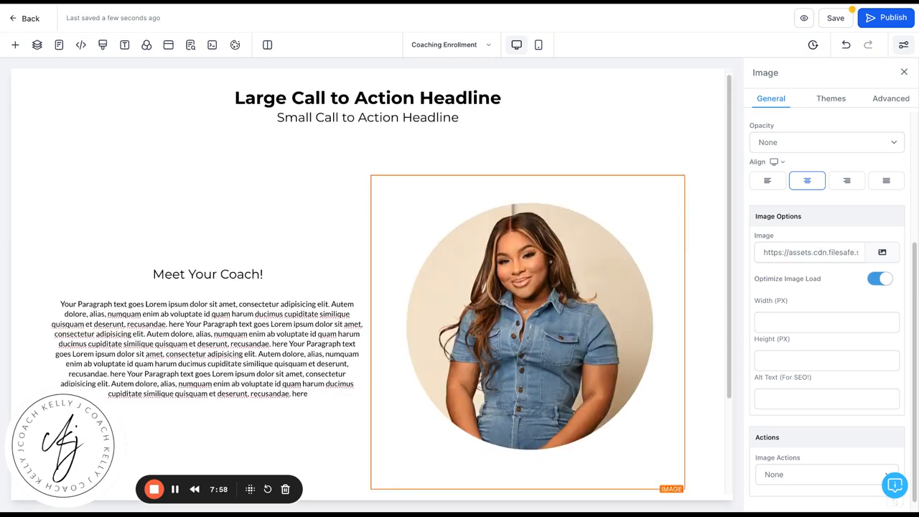
click(882, 251)
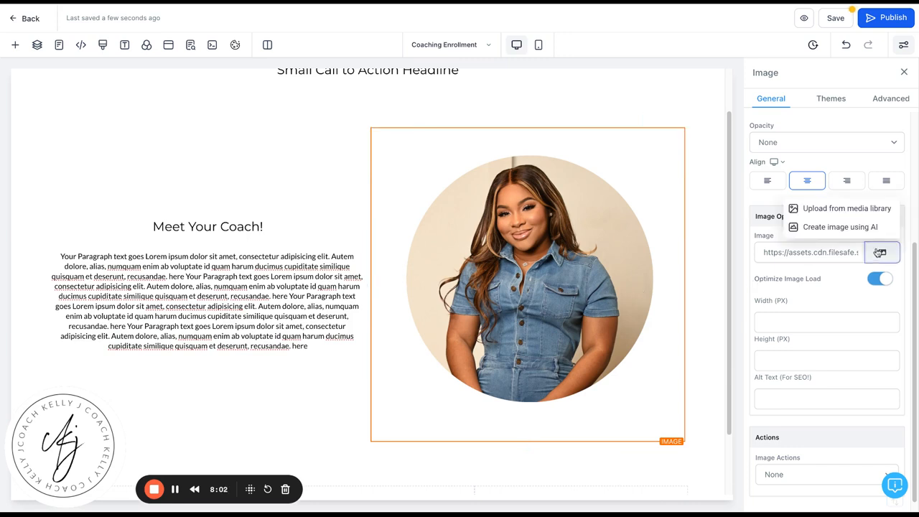
click(849, 209)
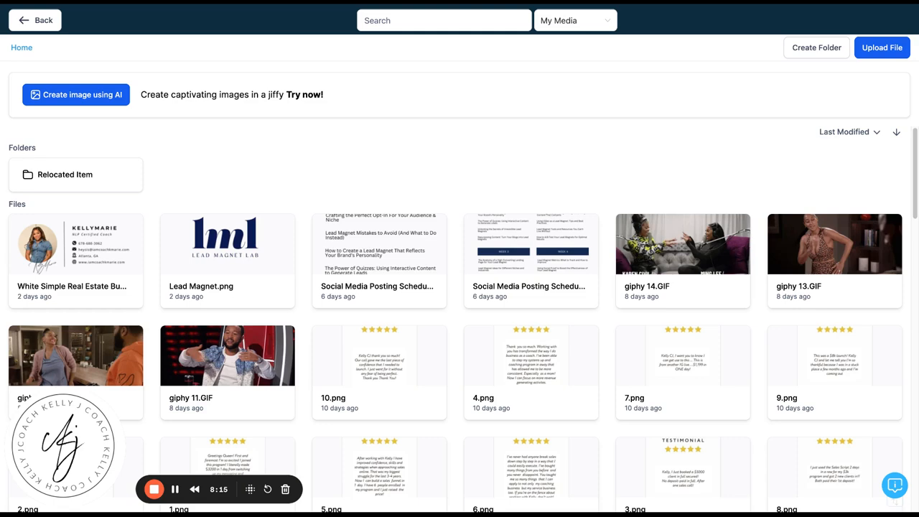
click(54, 27)
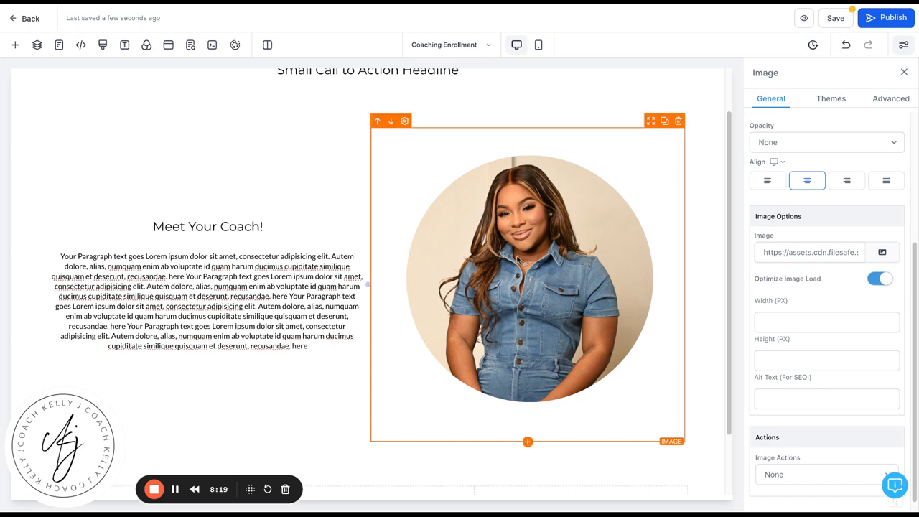
- Set the width of the coach photo in the second column to 300 px
scroll(518, 260, down, 1)
scroll(518, 260, up, 2)
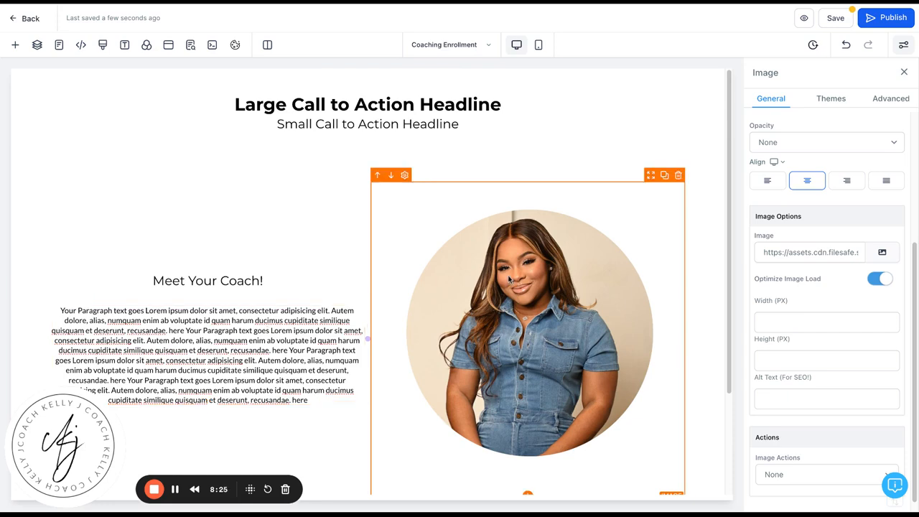
click(788, 323)
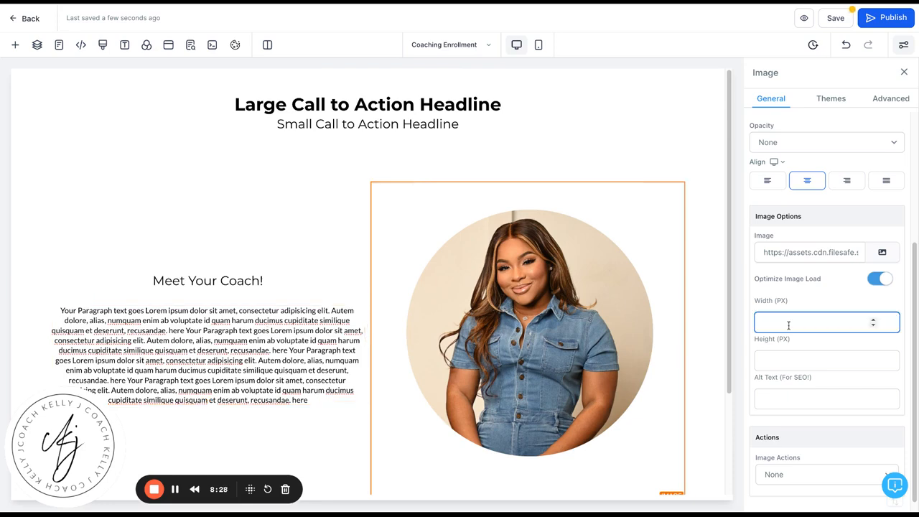
text(300)
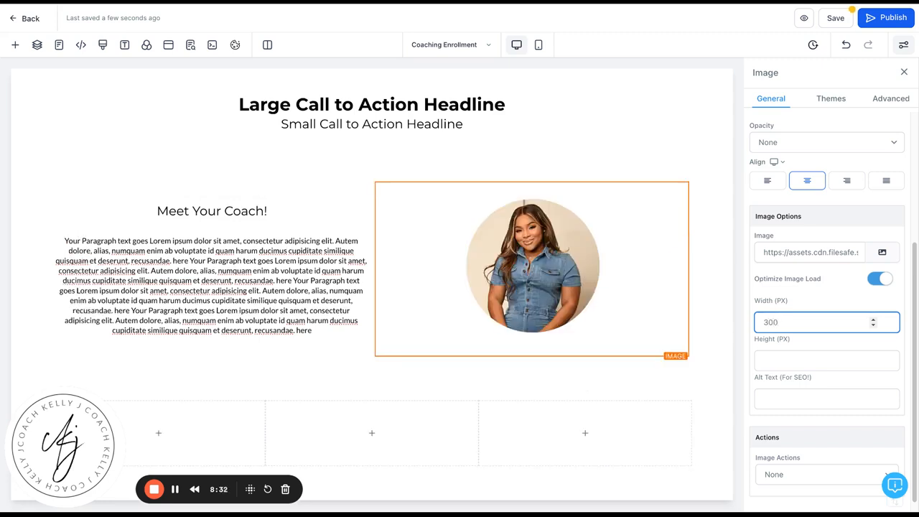
- Try widths of 200 px and 500 px for the coach photo and set it back to 300 px
key(BackSpace)
key(BackSpace)
key(BackSpace)
text(200)
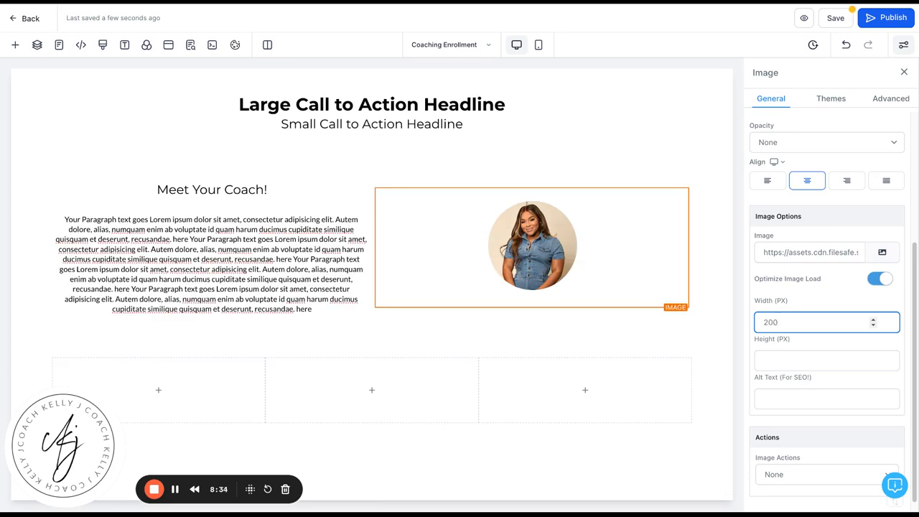
key(ctrl+a)
text(500)
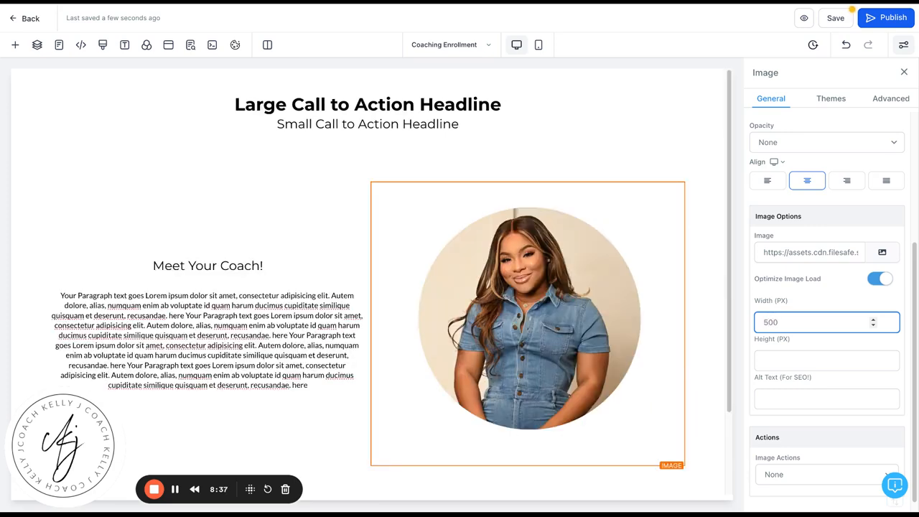
key(ctrl+a)
text(300)
click(792, 300)
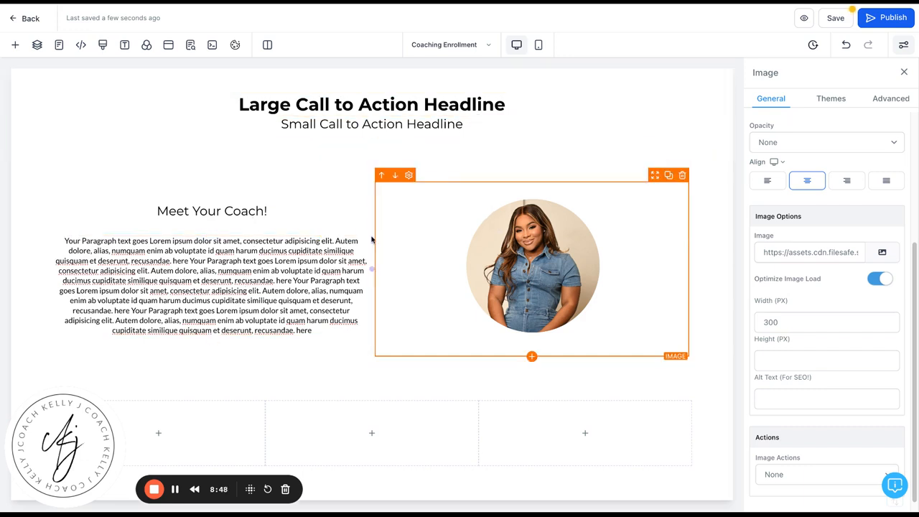
- Replace the text of the large headline with "Are You Ready For Transformation?"
double_click(361, 102)
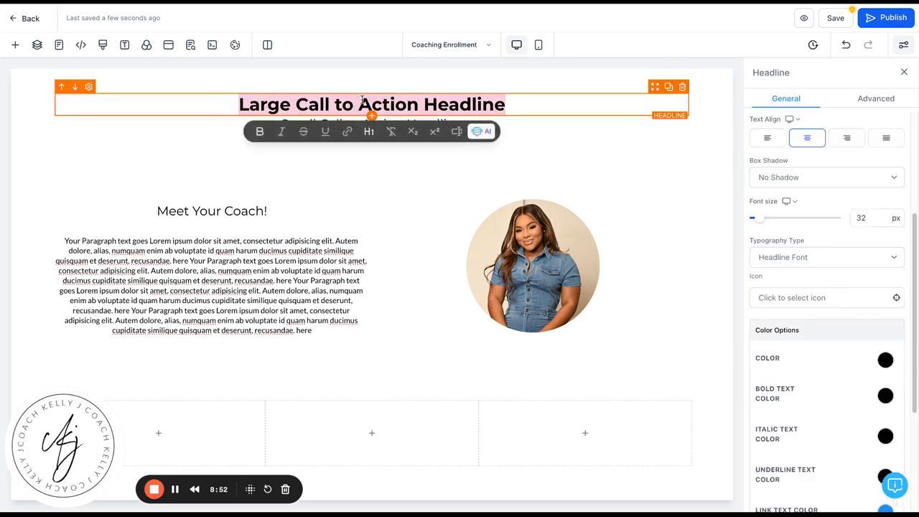
text(Are You )
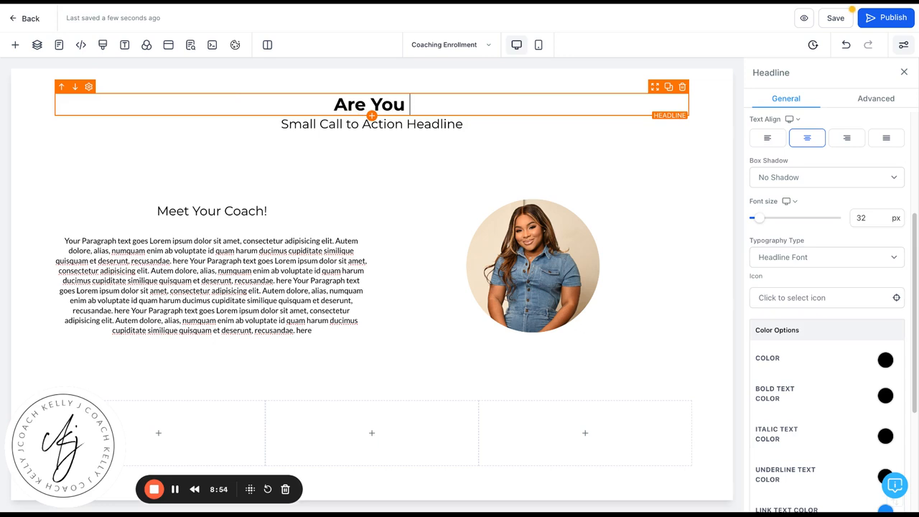
text(Ready For Tr)
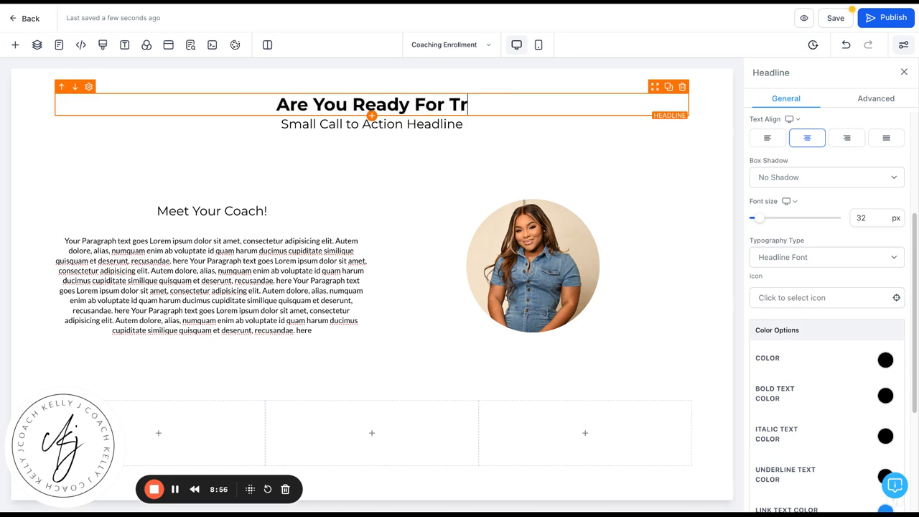
text(ansform)
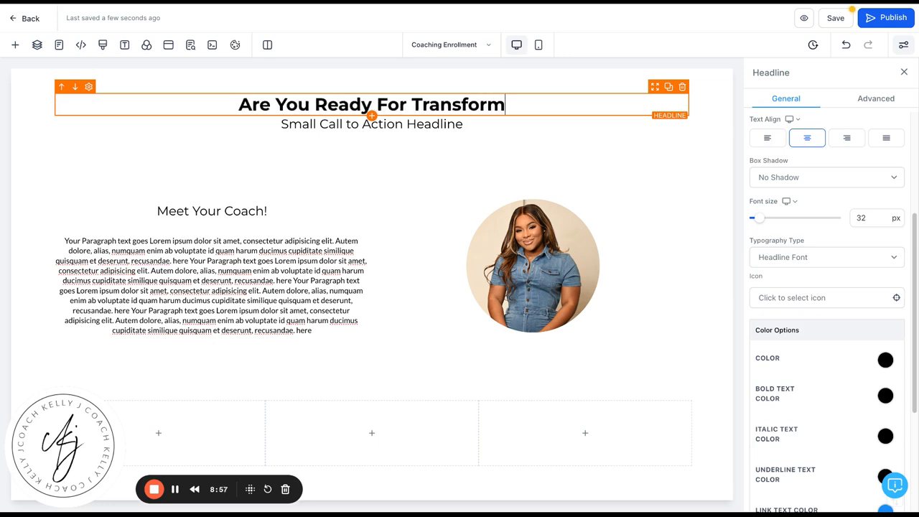
text(ation?)
- Replace the sub-headline beneath the main headline with "Now enrolling new 1:1 coaching clients"
click(373, 124)
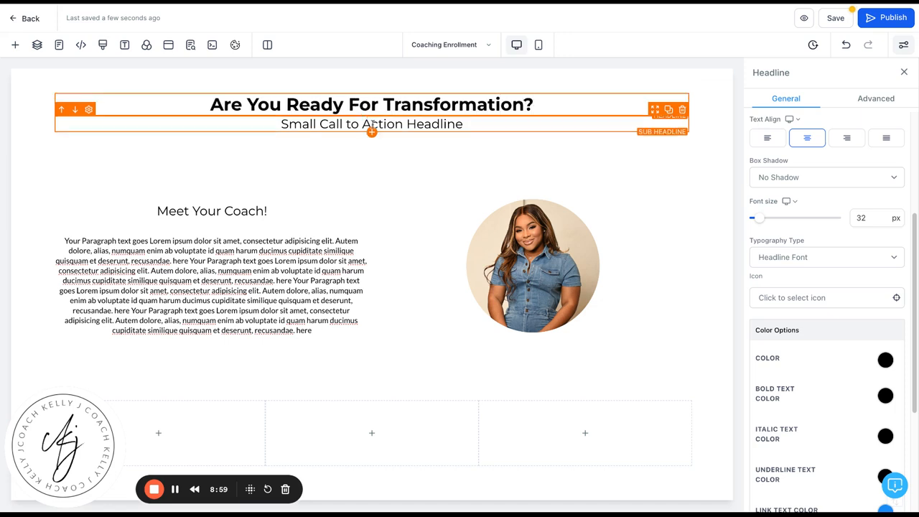
triple_click(366, 124)
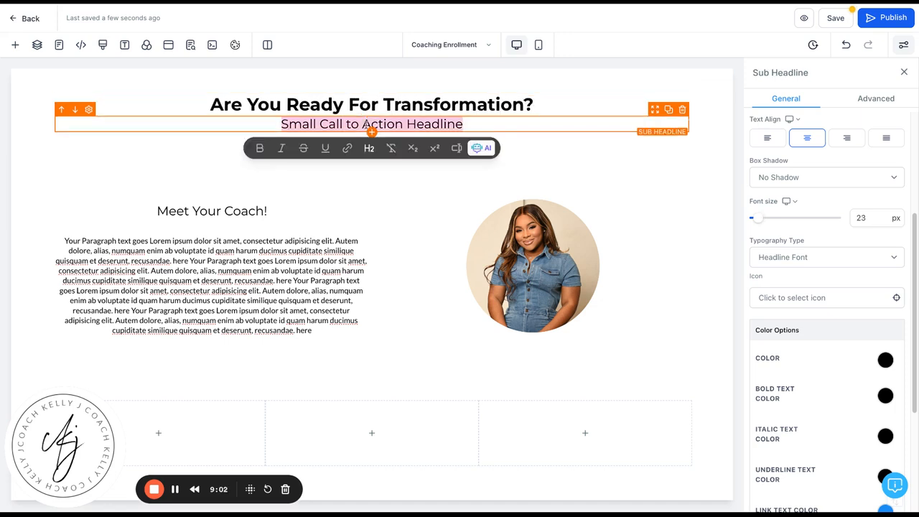
key(BackSpace)
text(Now enro)
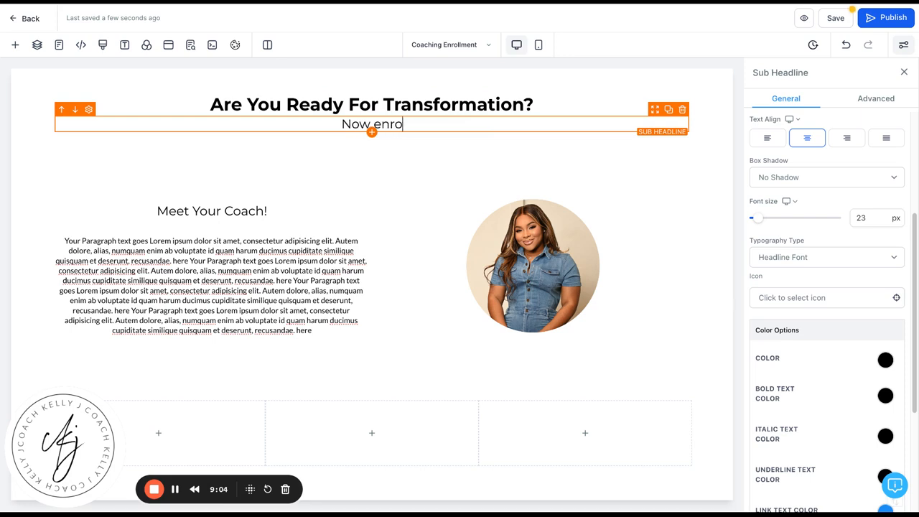
text(lling new )
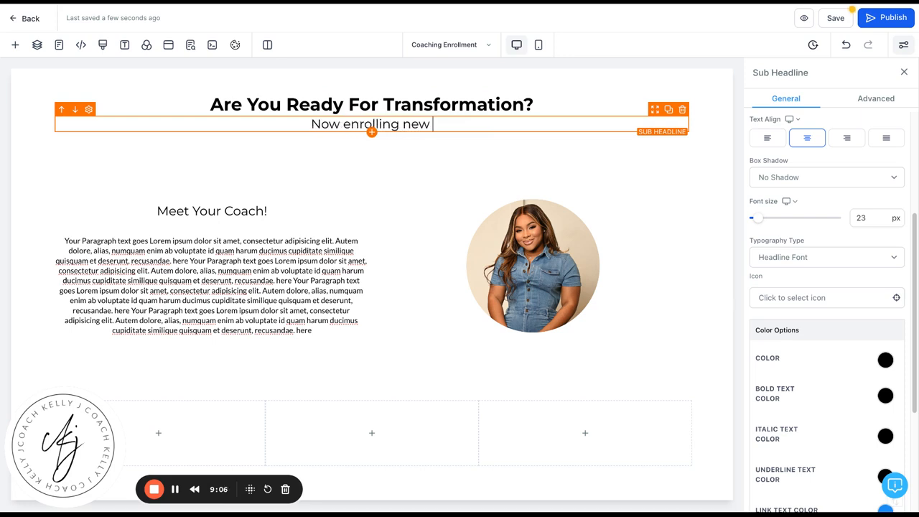
text(1:1 coachin)
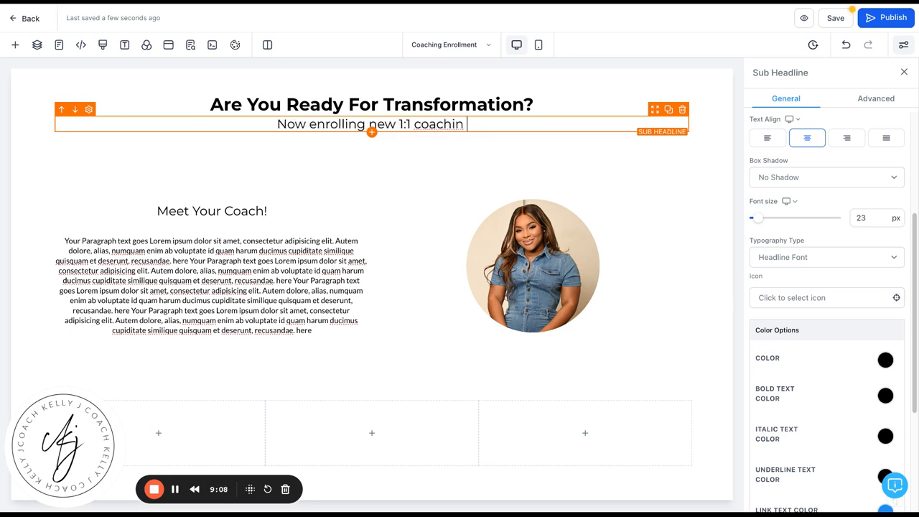
text(g clients)
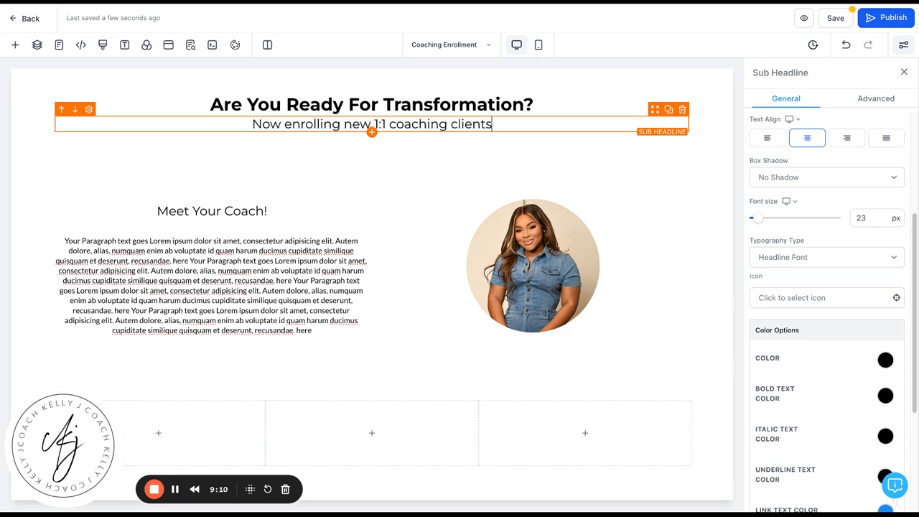
- Save the page and close the SEO Meta Data settings
click(342, 159)
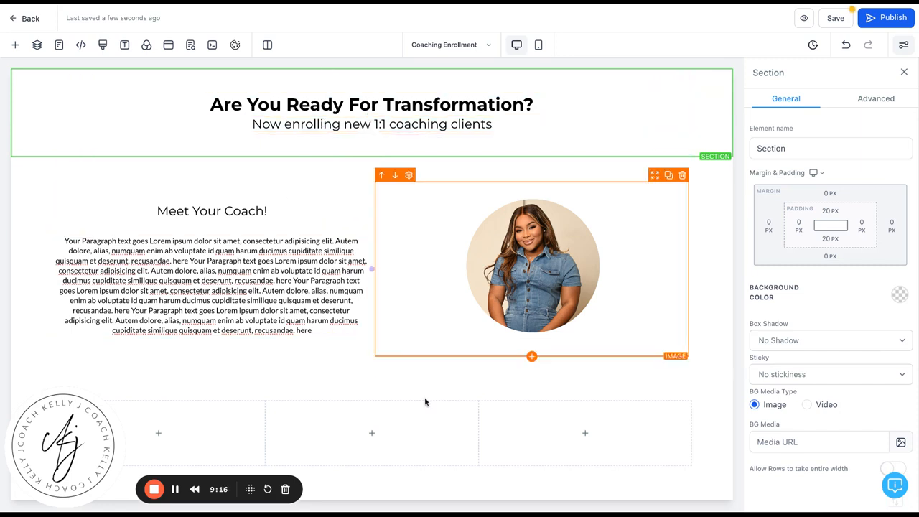
click(844, 22)
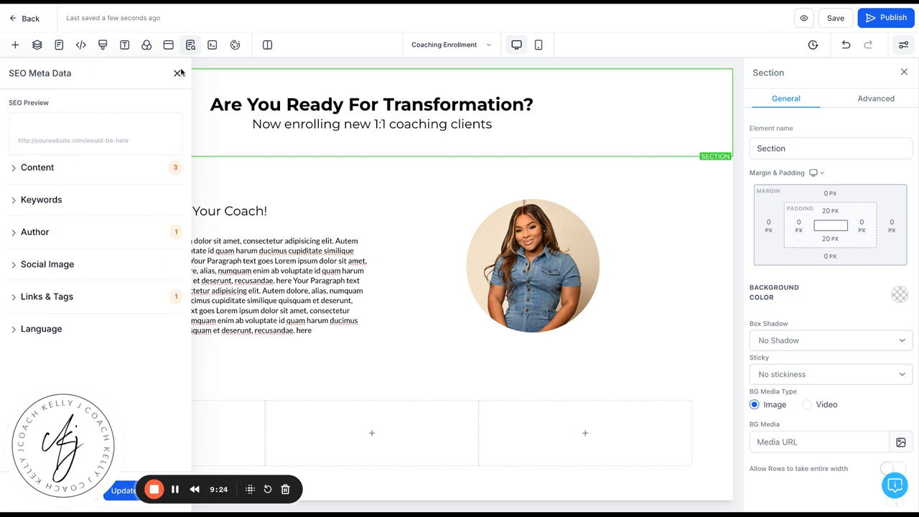
click(178, 74)
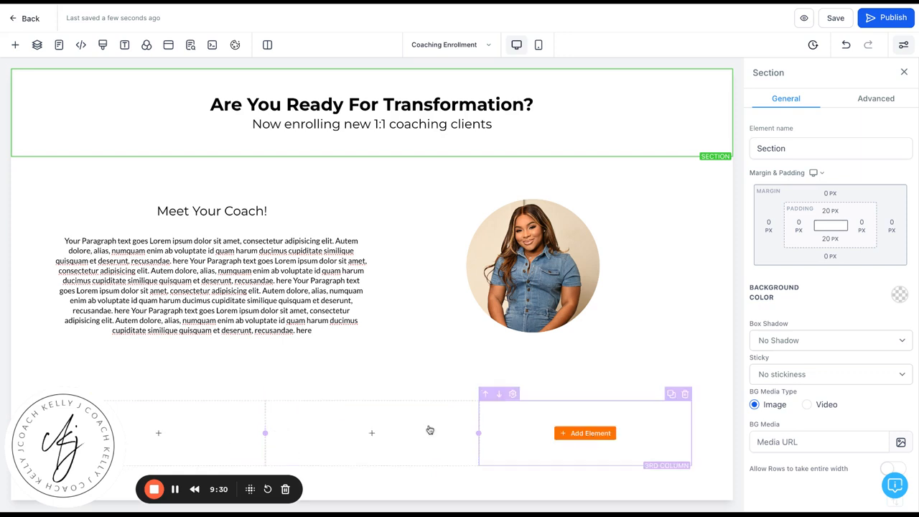
- Add a sub-headline element to each of the three columns in the row below the coach section
click(167, 436)
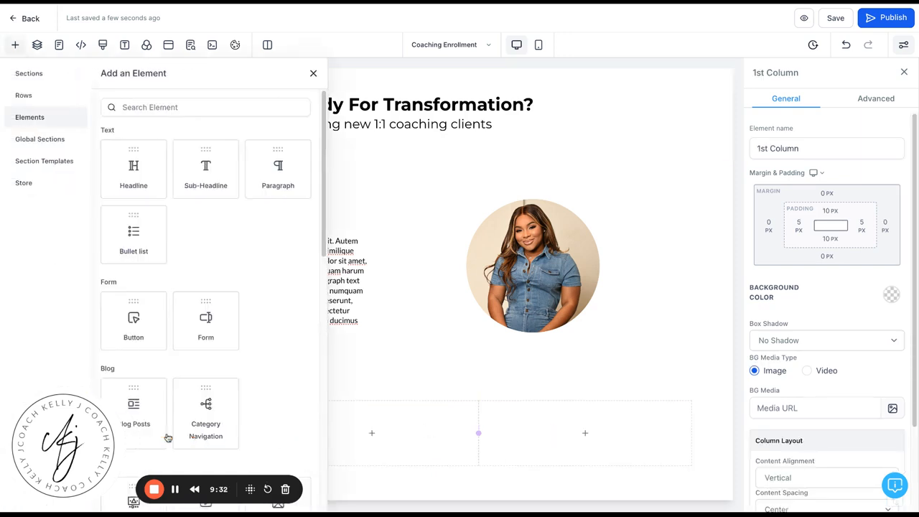
drag(214, 176, 192, 433)
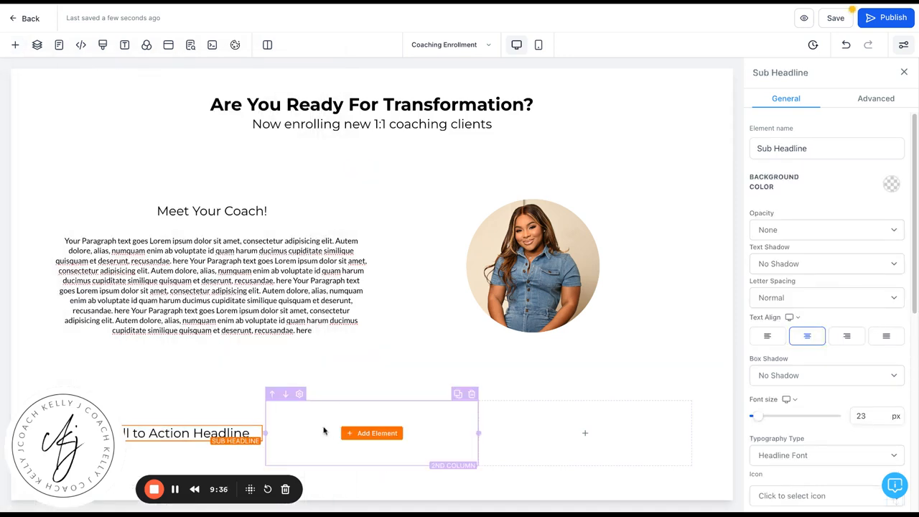
click(363, 433)
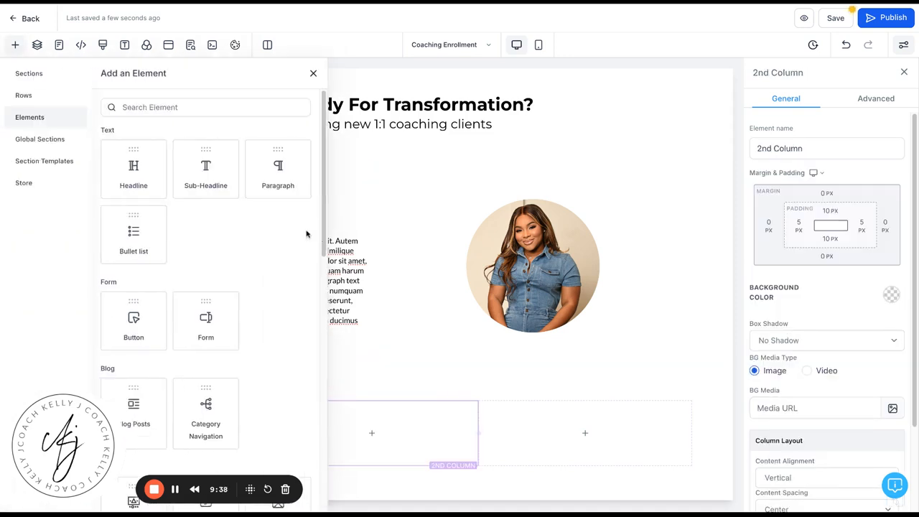
click(224, 177)
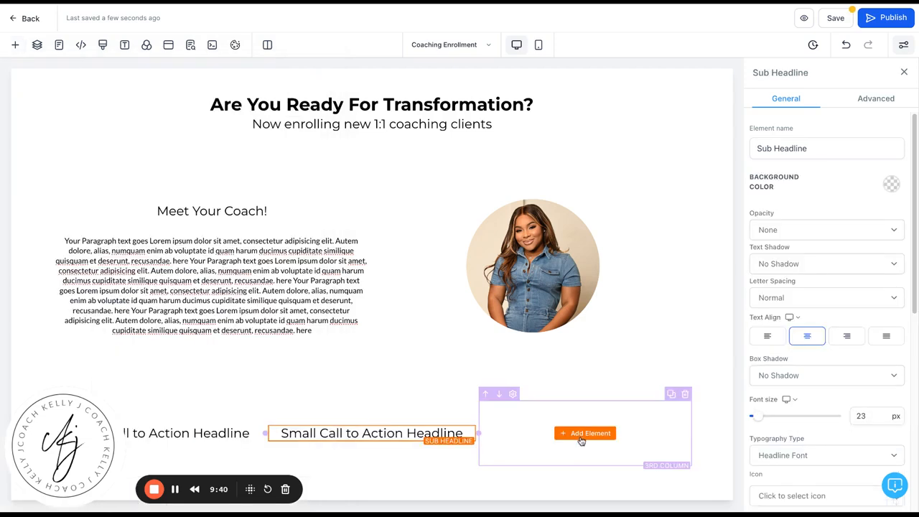
click(583, 434)
click(223, 169)
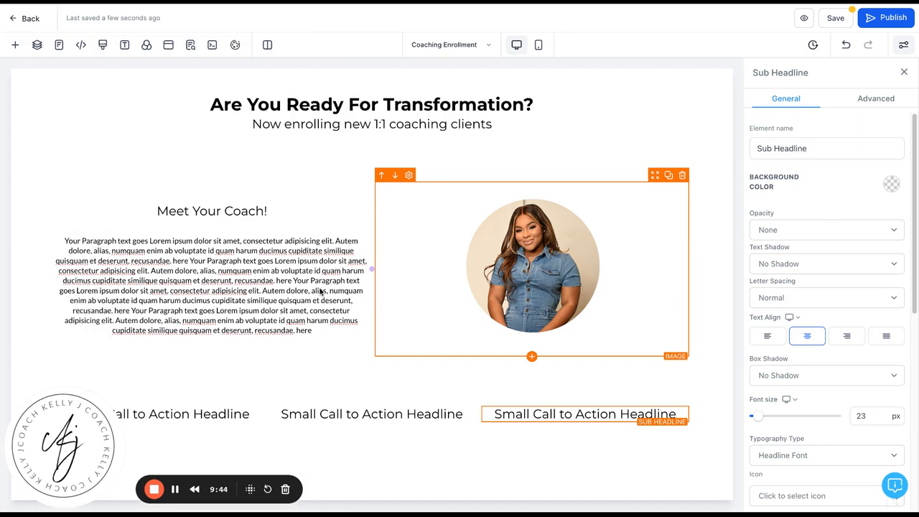
- Replace the first column's sub-headline text with "4 Sessions"
triple_click(190, 415)
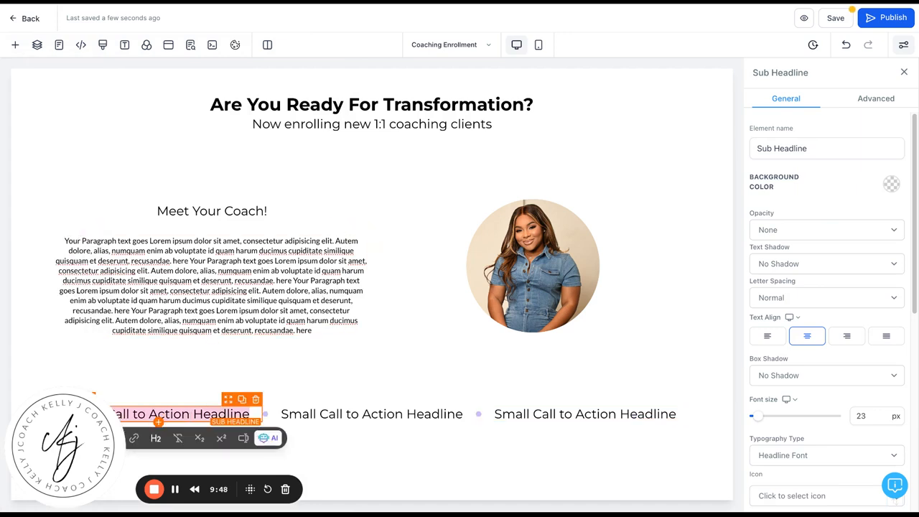
key(BackSpace)
text(4)
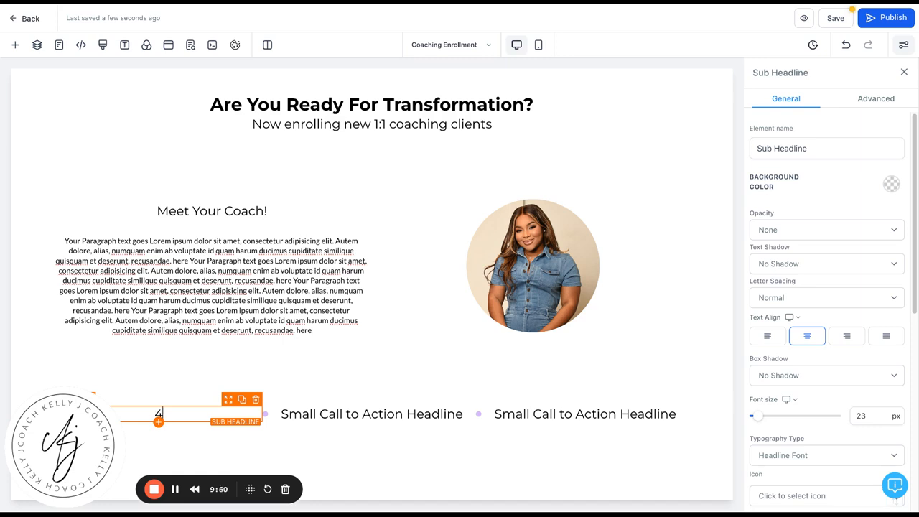
text( Sessions)
- Replace the second column's sub-headline text with "6 Sessions"
click(353, 412)
key(ctrl+a)
key(BackSpace)
text(6)
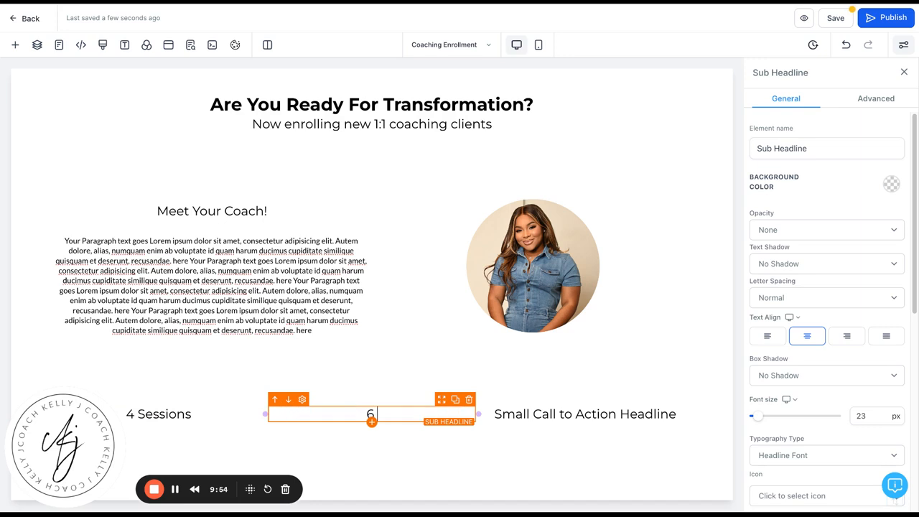
text( Sessions)
- Replace the third column's sub-headline text with "12 Sessions" and close the list of elements to add
click(578, 416)
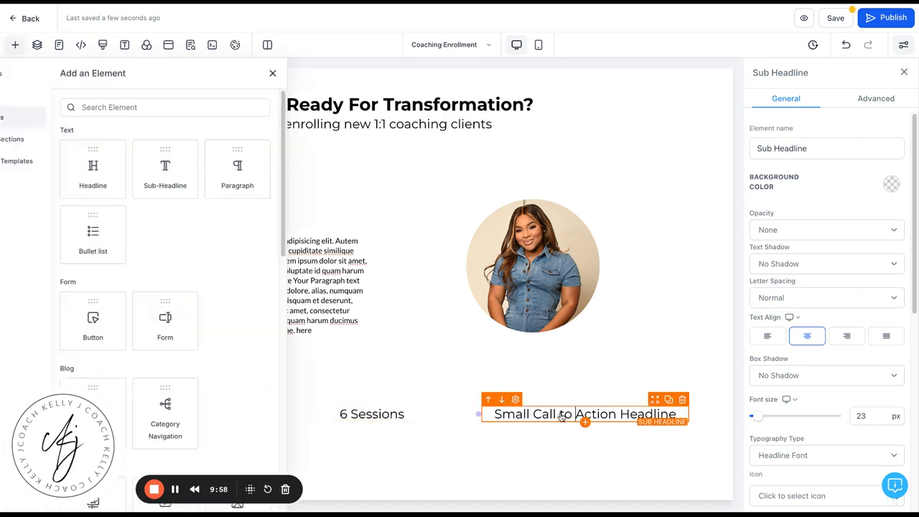
key(ctrl+a)
key(BackSpace)
text(12)
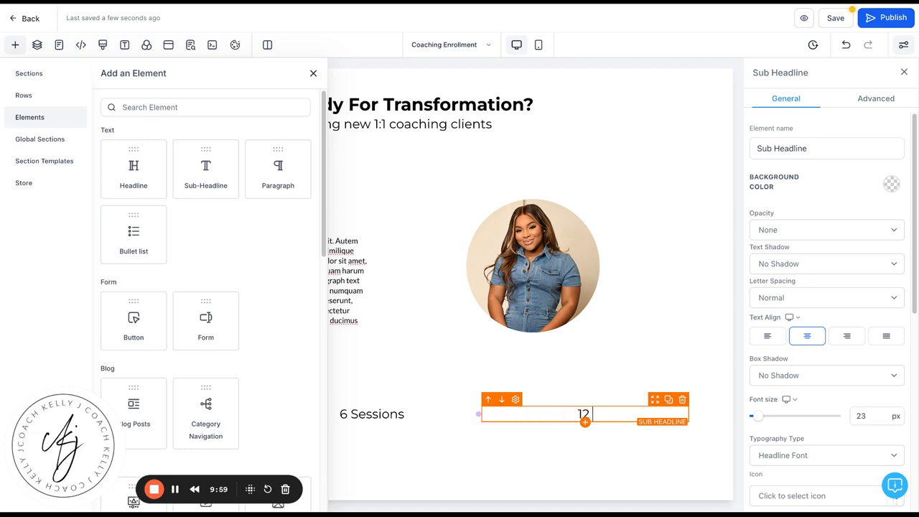
text( Sessions)
click(609, 375)
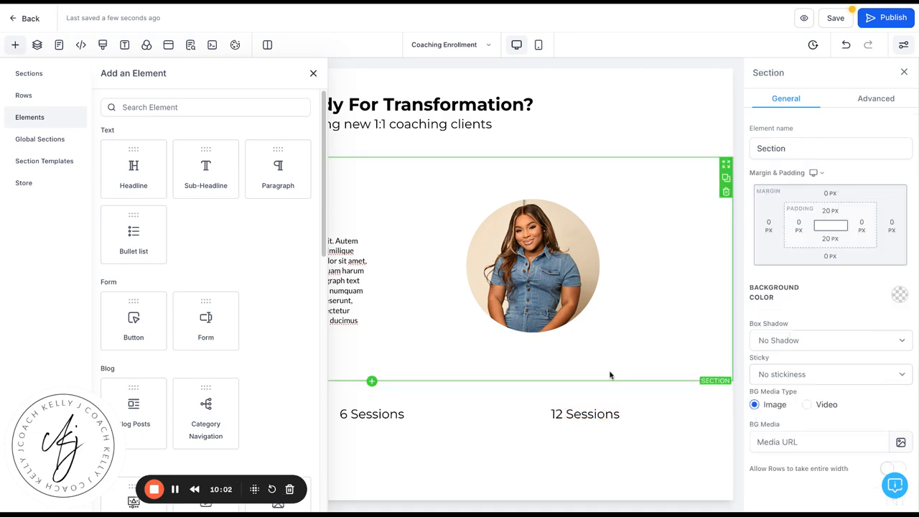
click(407, 333)
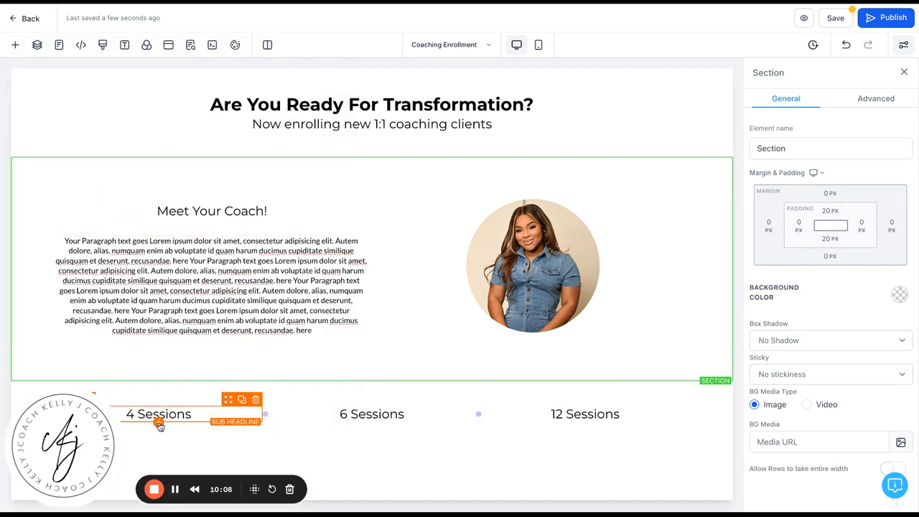
- Add a headline element beneath the "4 Sessions" sub-headline in the first column
click(159, 422)
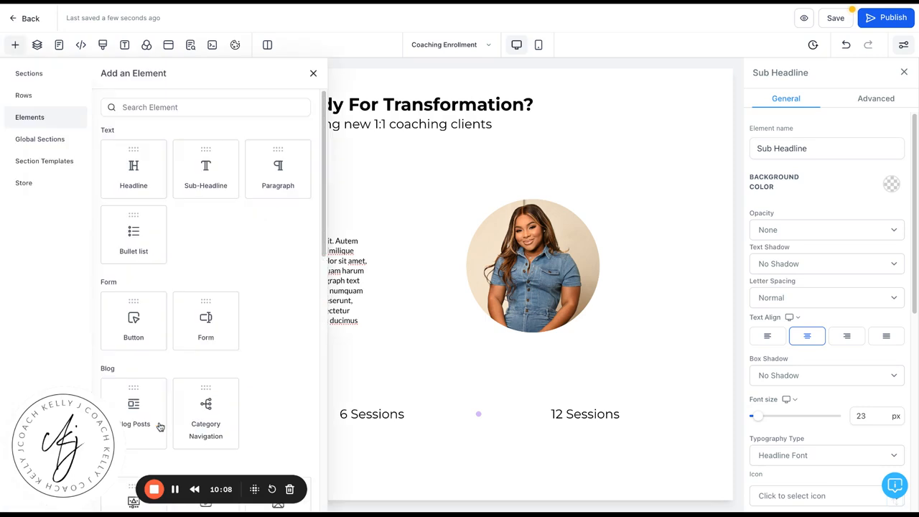
click(140, 179)
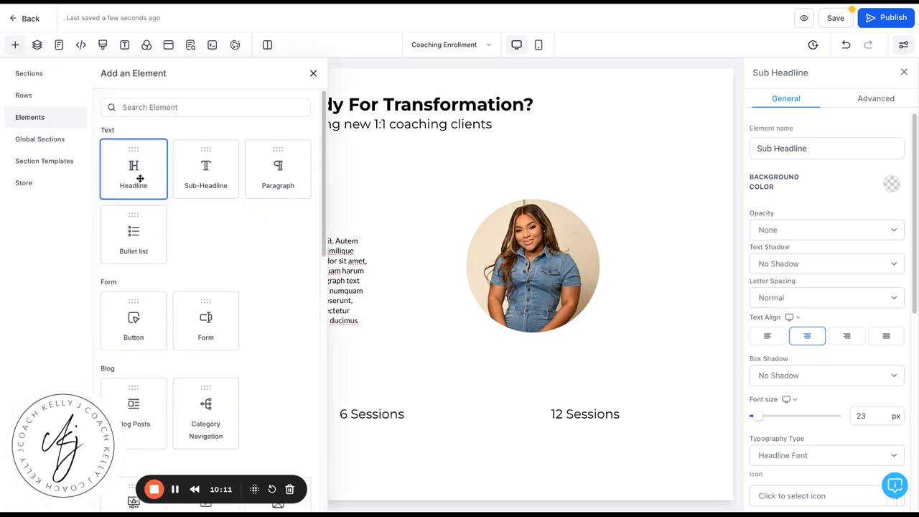
drag(140, 179, 208, 463)
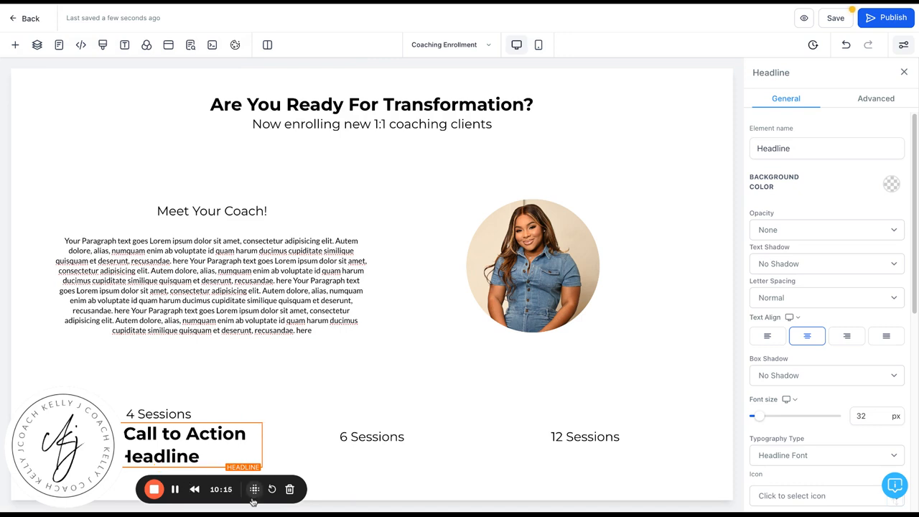
drag(254, 489, 253, 444)
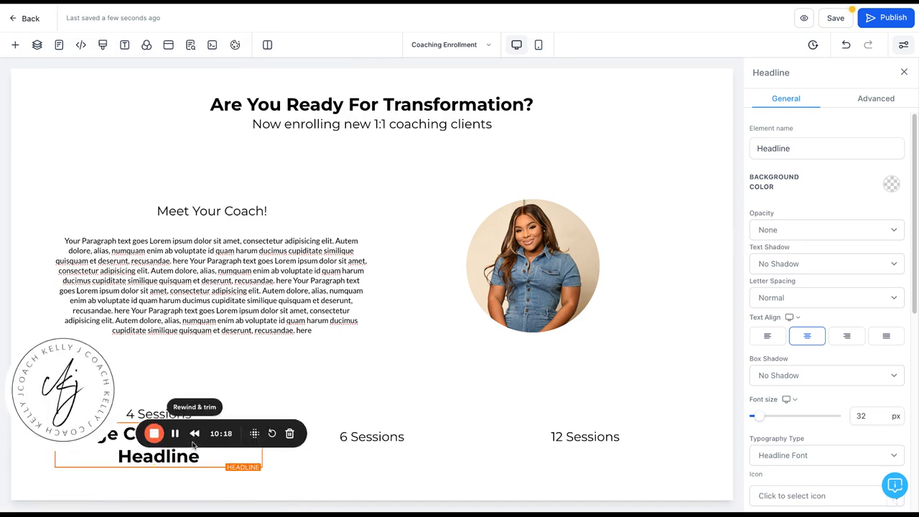
- Replace the placeholder headline text beneath "4 Sessions" in the first column with "$499"
drag(150, 456, 151, 404)
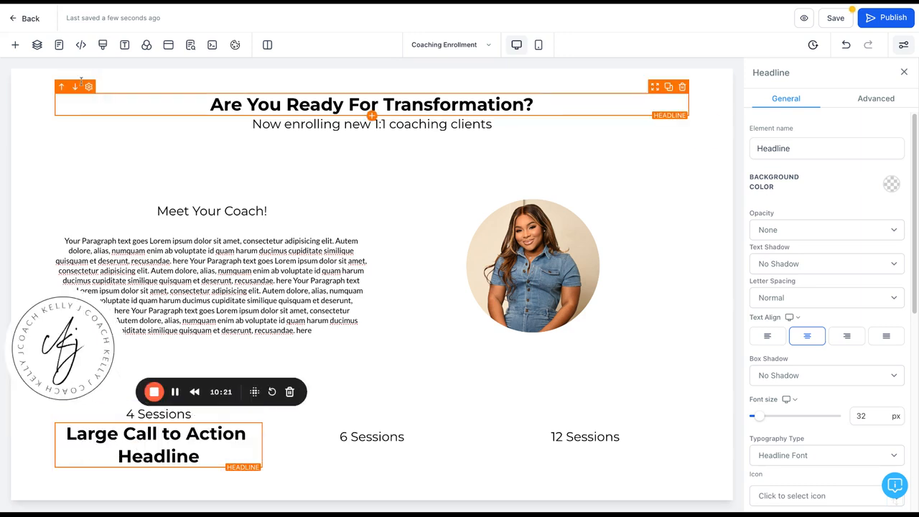
click(82, 81)
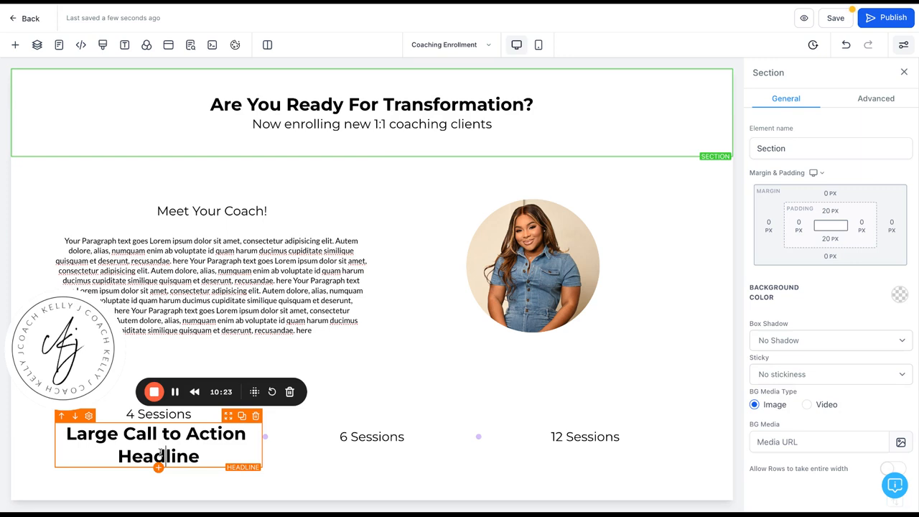
triple_click(161, 452)
text($)
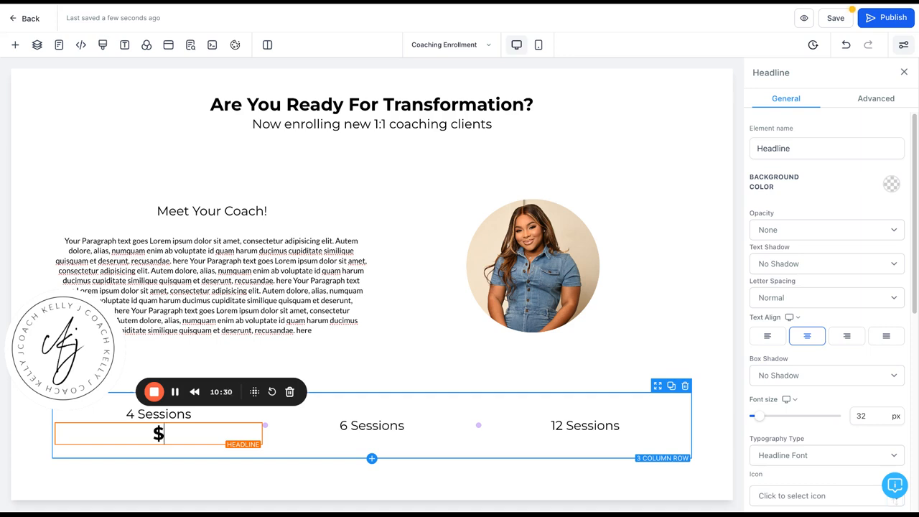
text(499)
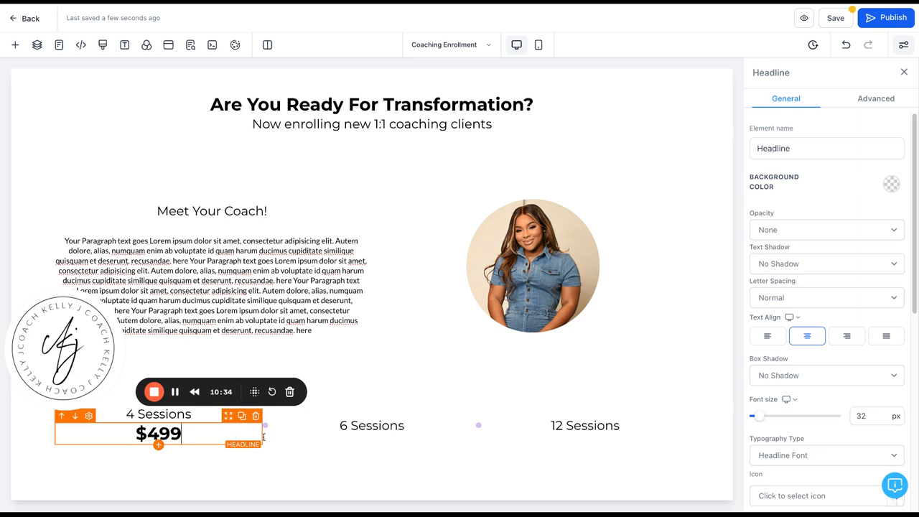
- Add a headline beneath the "6 Sessions" sub-headline in the second column and set its text to "$749"
click(372, 431)
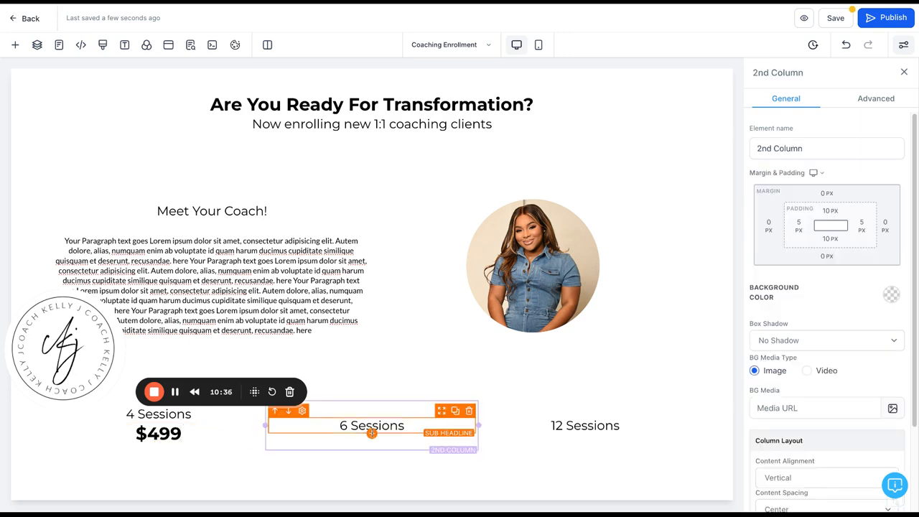
click(371, 433)
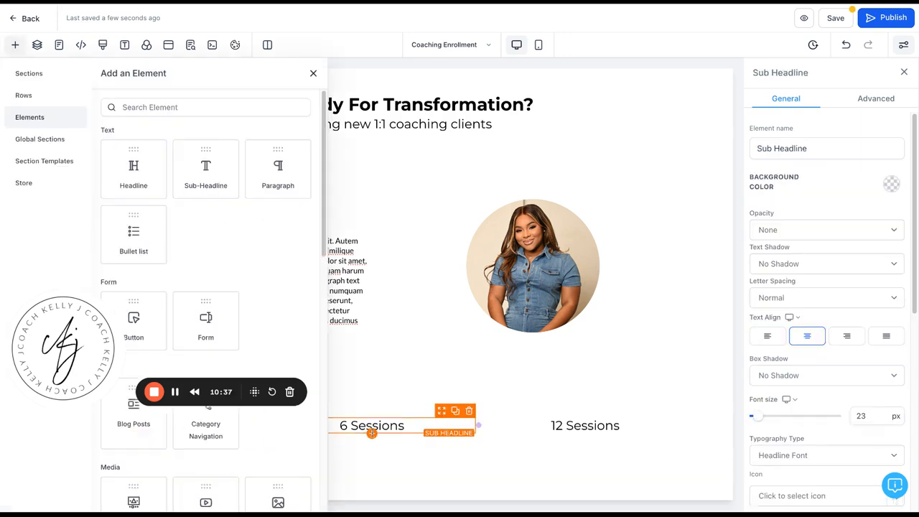
click(141, 176)
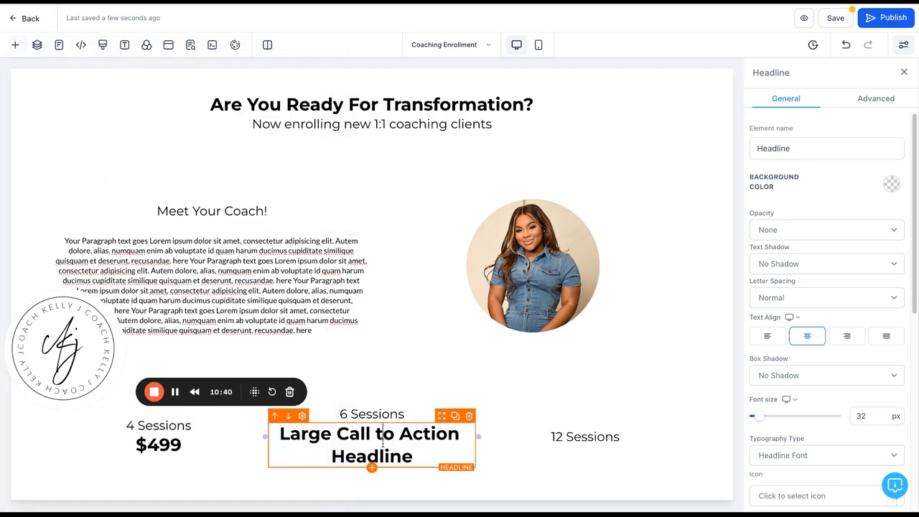
triple_click(382, 444)
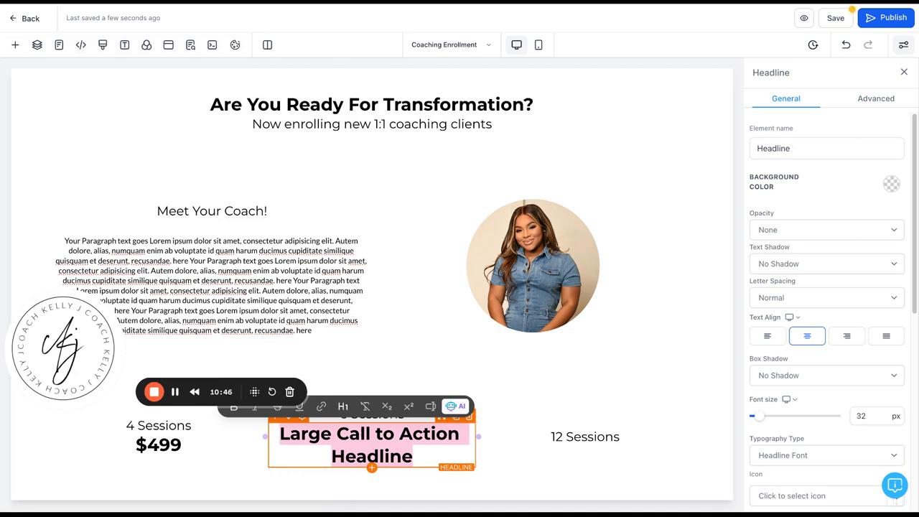
text($749)
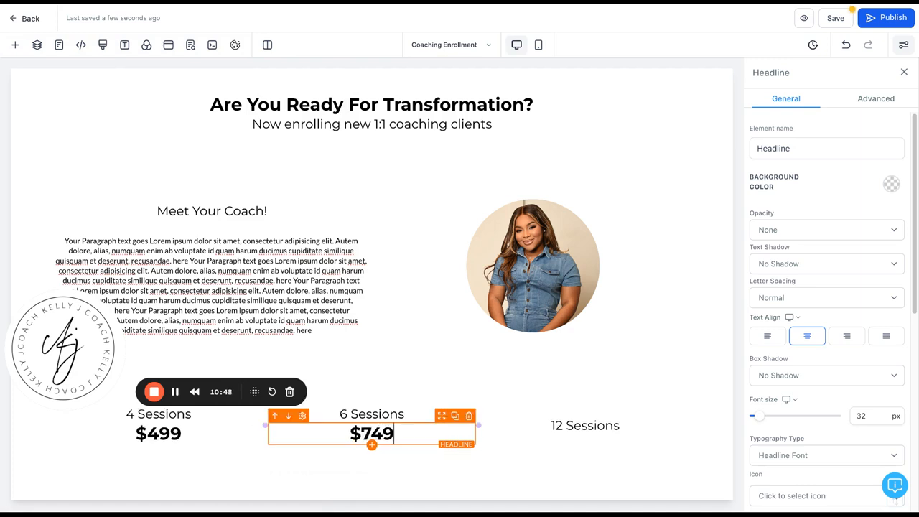
- Add a headline beneath the "12 Sessions" sub-headline in the third column and set its text to "$1499"
click(545, 448)
click(556, 427)
click(15, 44)
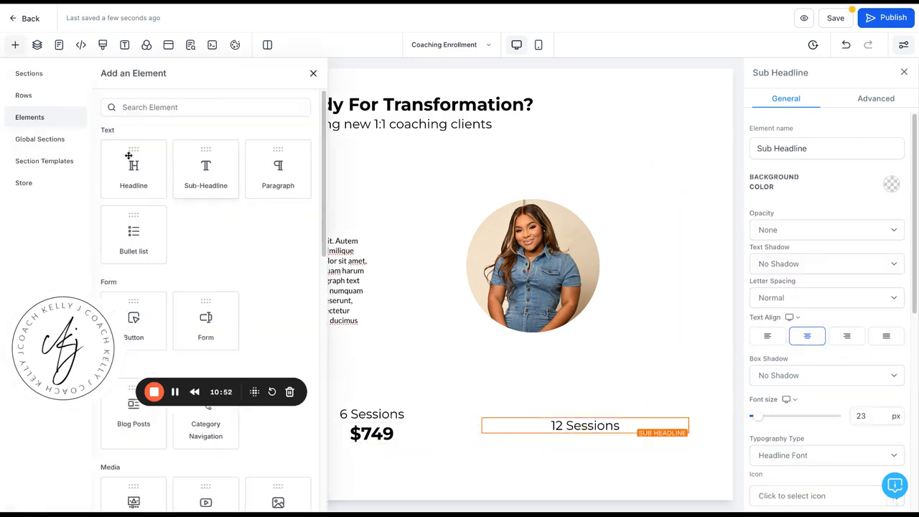
click(129, 155)
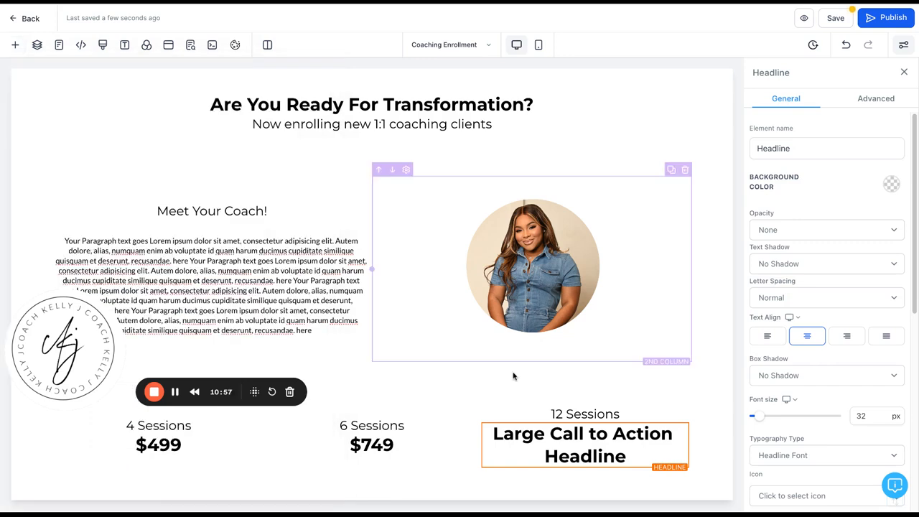
triple_click(585, 445)
text($1)
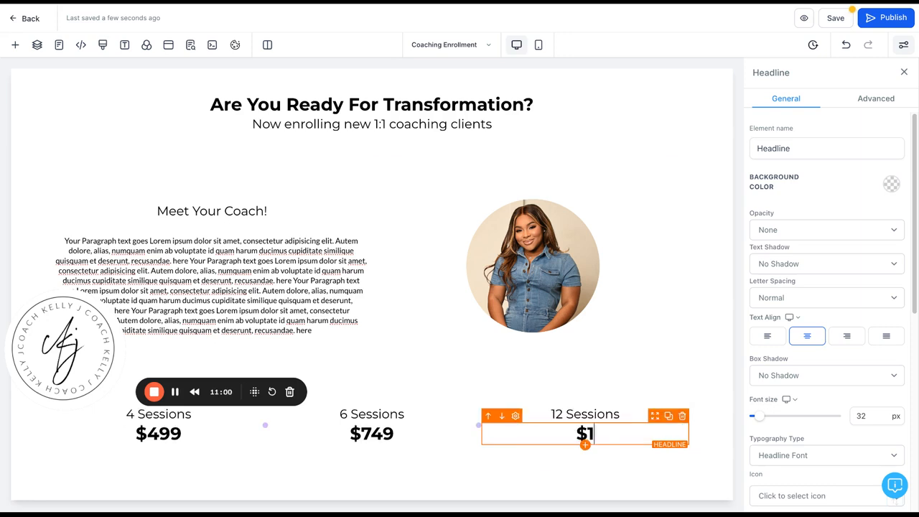
text(499)
click(498, 466)
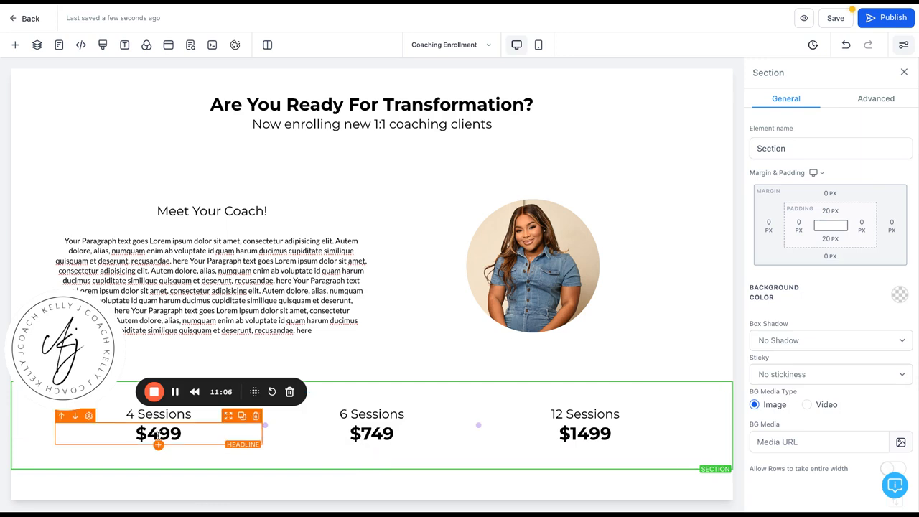
- Move the price headline above the sessions sub-headline in each of the three columns
click(133, 430)
click(68, 429)
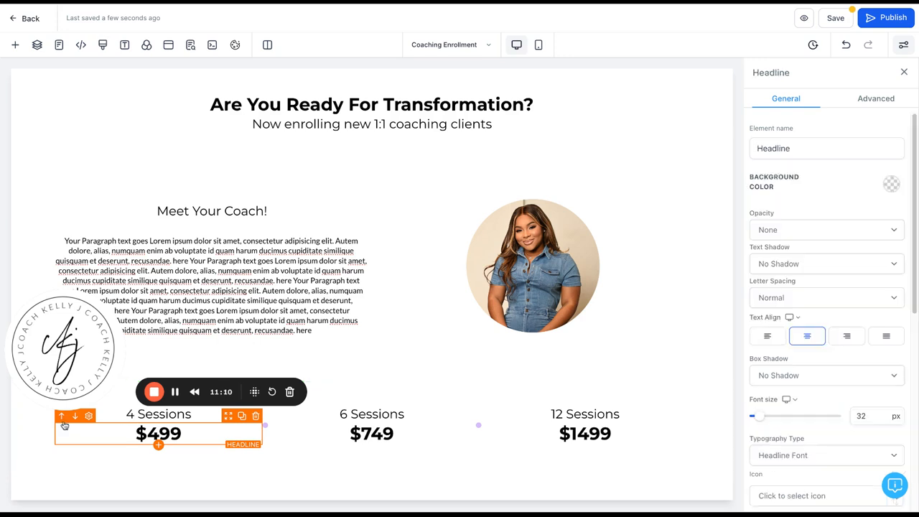
click(62, 420)
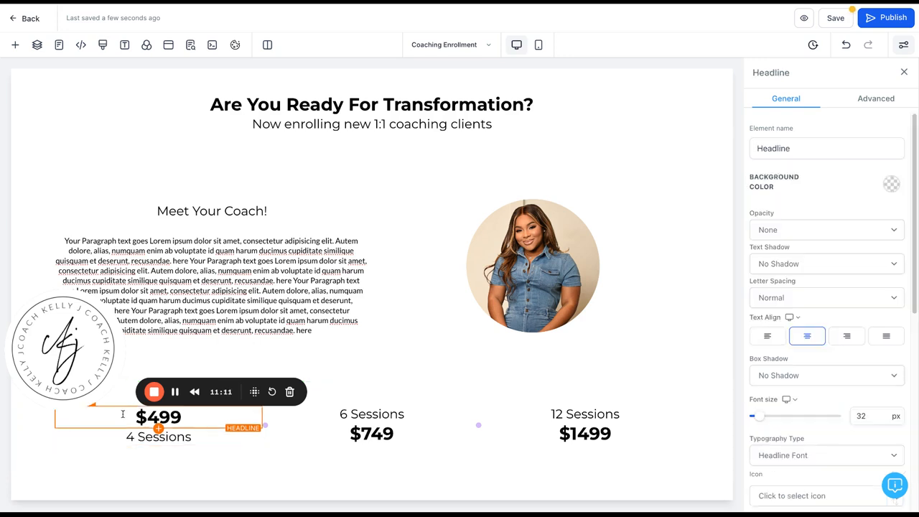
mouse_move(333, 436)
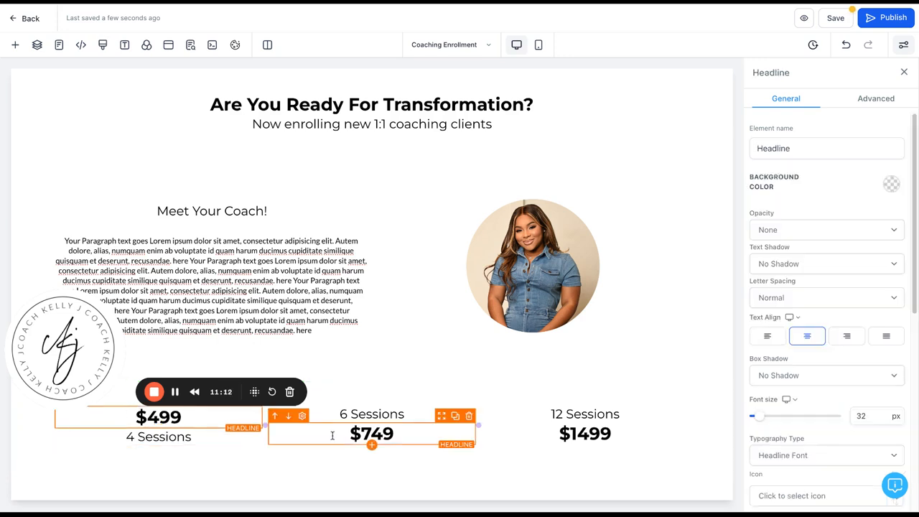
click(278, 419)
click(488, 422)
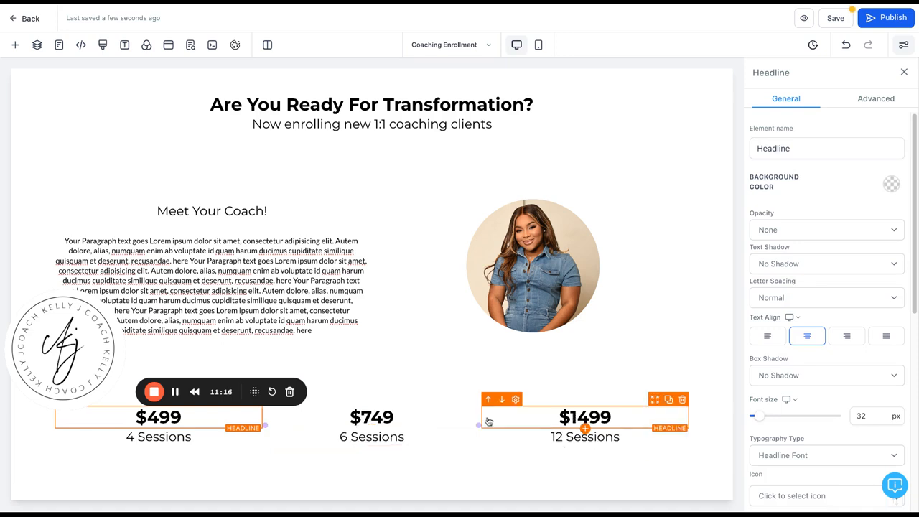
- Set the font size of the "4 Sessions" sub-headline to 16 px
click(171, 436)
click(135, 436)
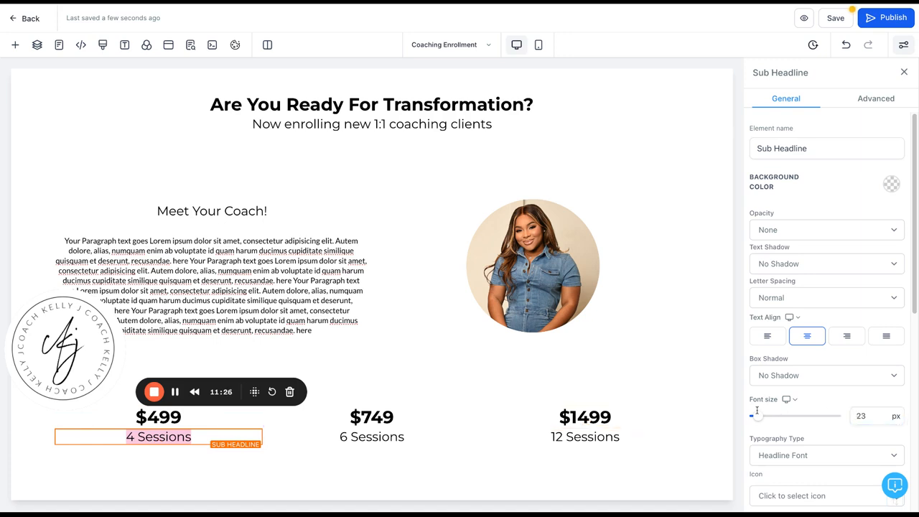
click(874, 416)
double_click(880, 416)
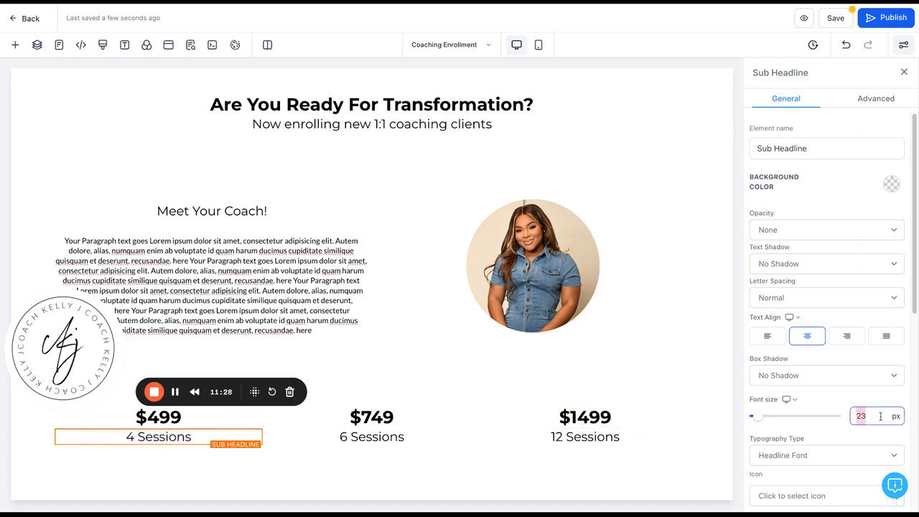
text(16)
click(870, 404)
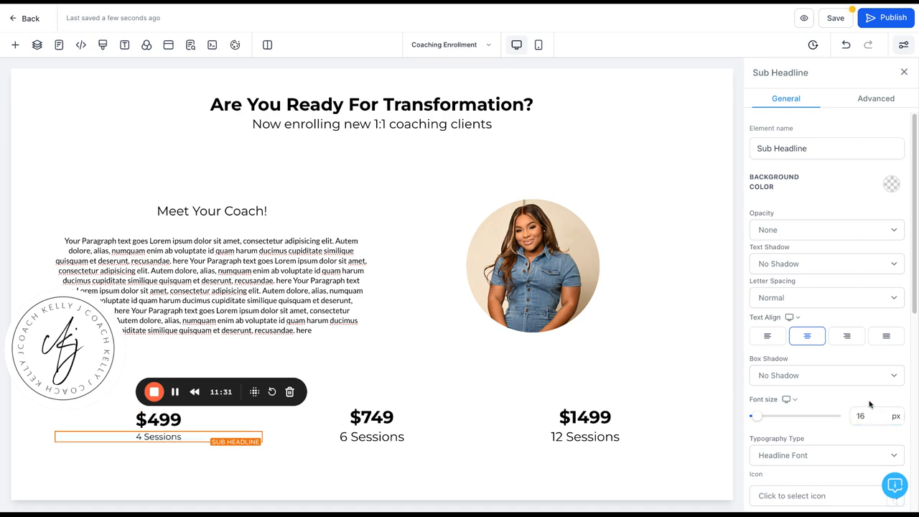
- Set the font size of the "6 Sessions" and "12 Sessions" sub-headlines to 16 px
click(402, 435)
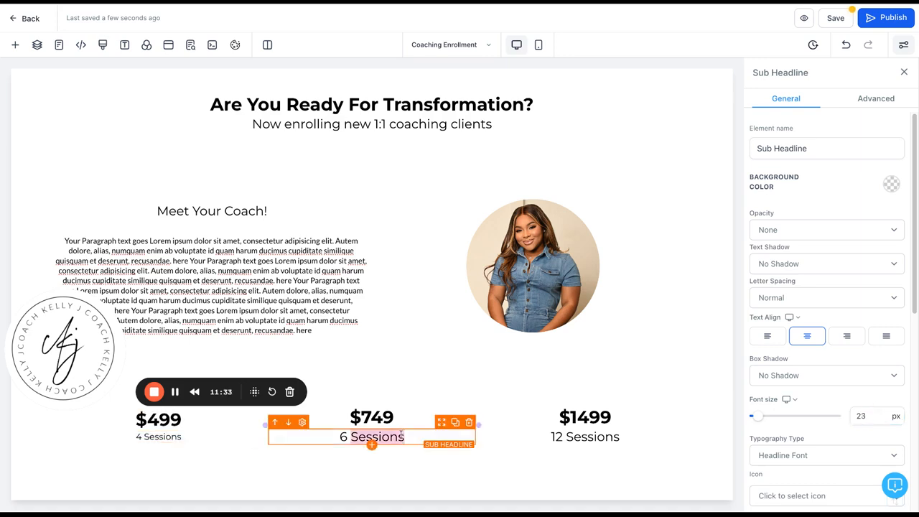
double_click(877, 416)
text(16)
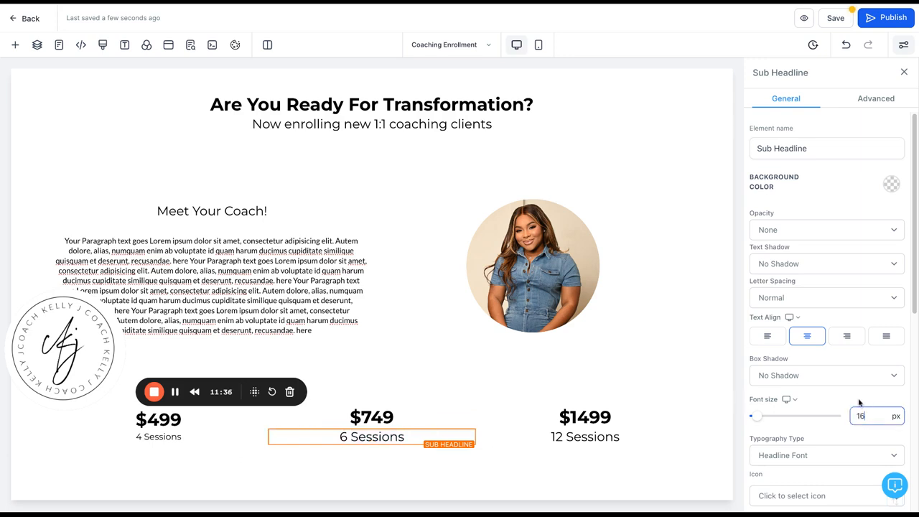
triple_click(566, 435)
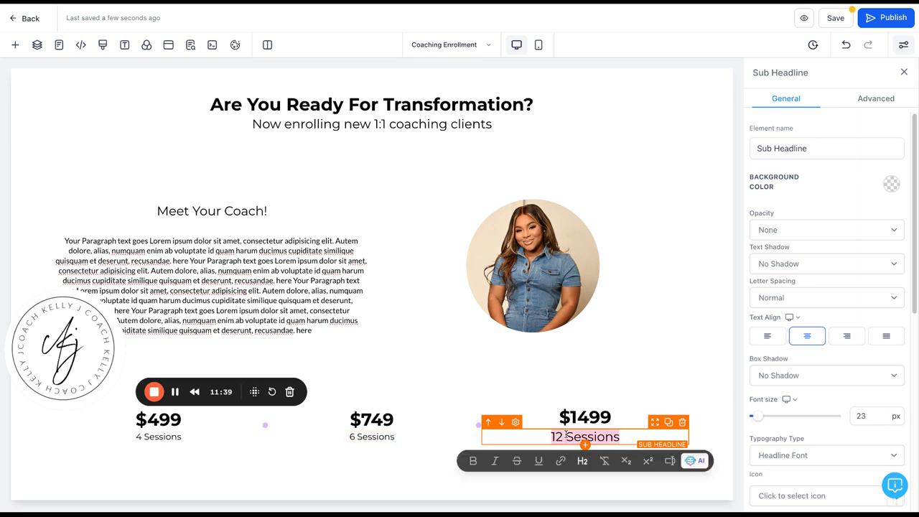
double_click(879, 417)
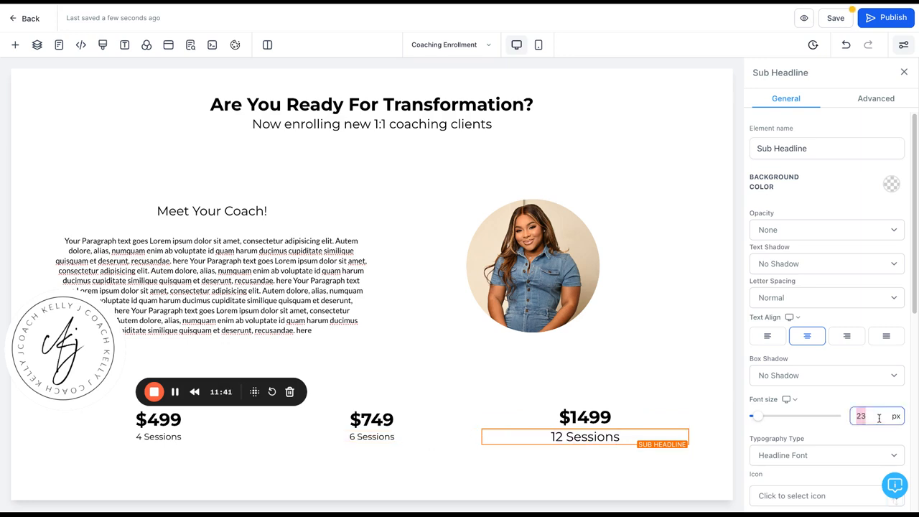
text(16)
key(Return)
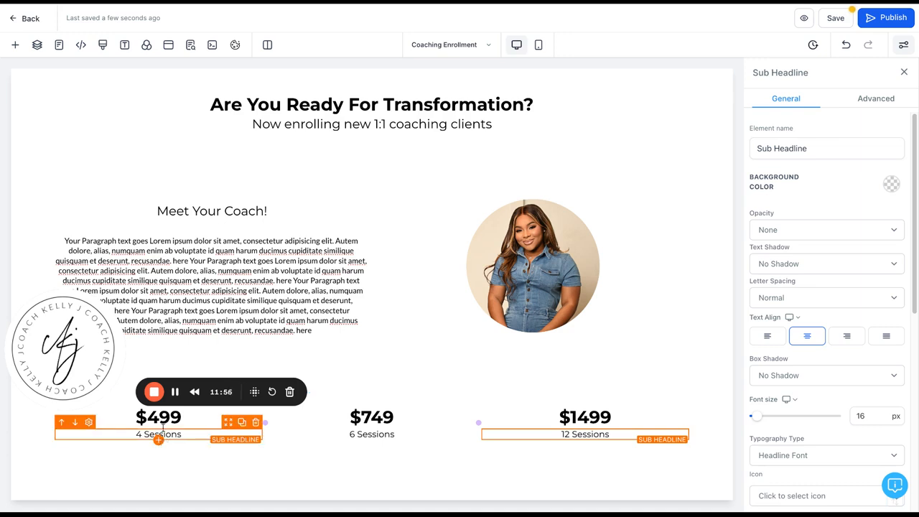
- Set the font size of the "$499" headline to 16 px
double_click(161, 421)
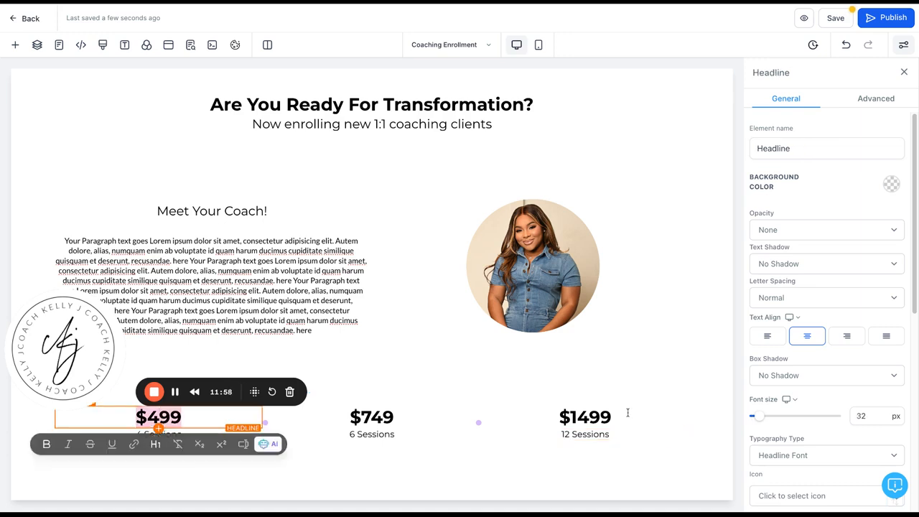
double_click(870, 418)
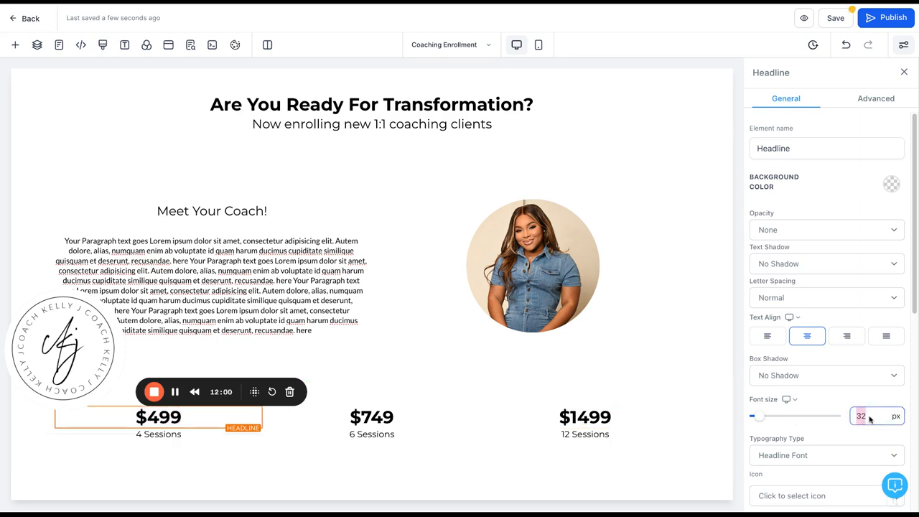
text(16)
- Try 30 px for the "4 Sessions" sub-headline, settle on 28 px, and place it above the "$499" headline
click(183, 429)
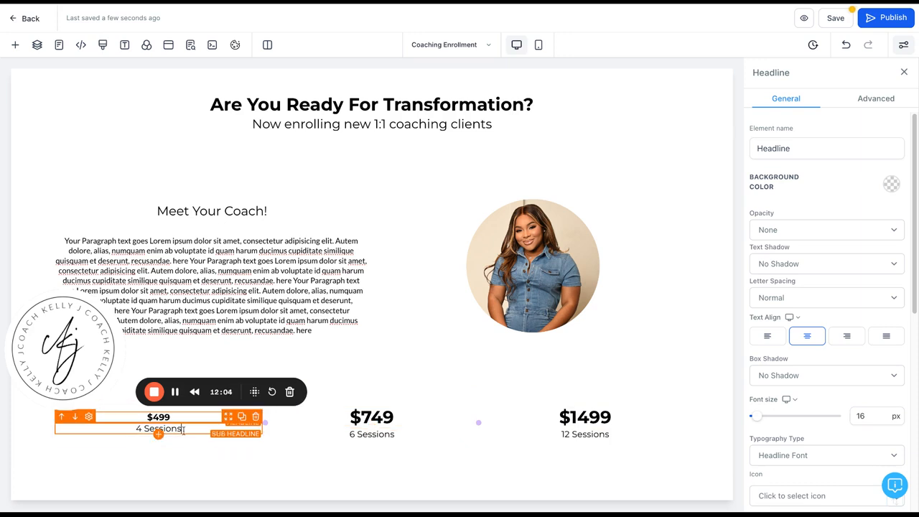
click(890, 419)
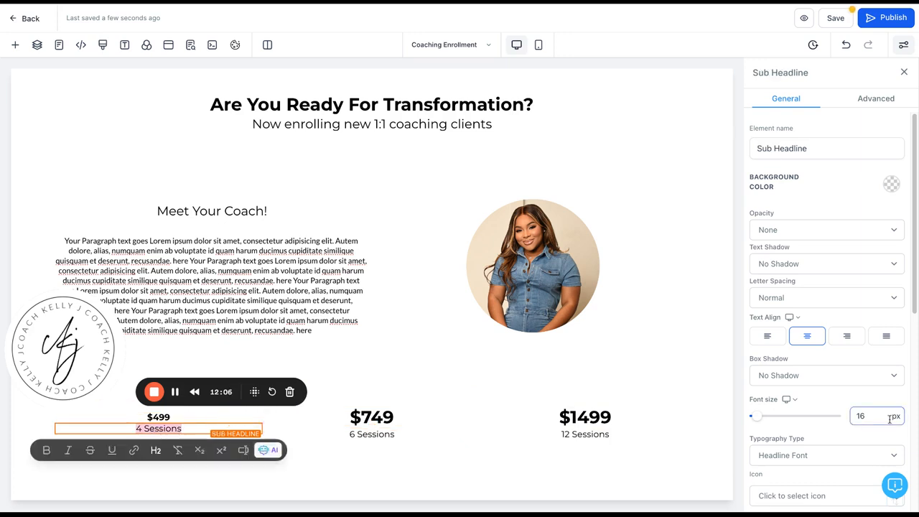
text(30)
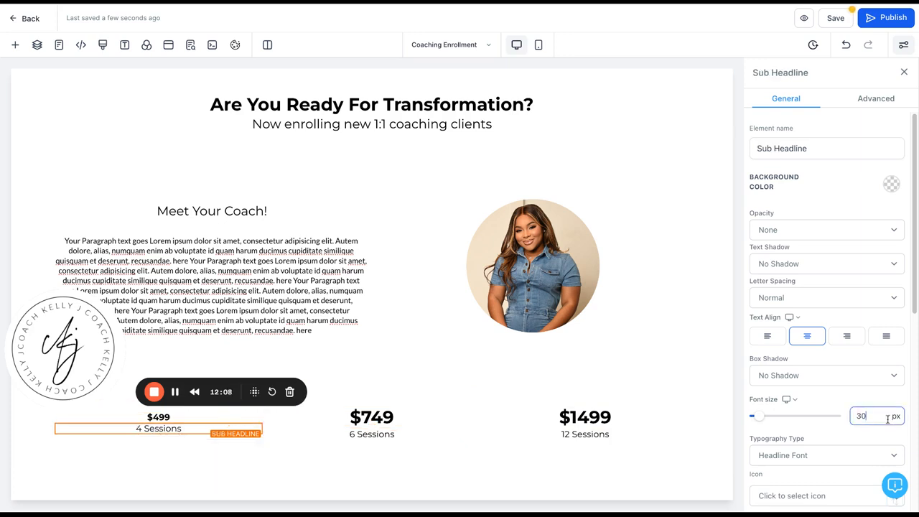
key(Return)
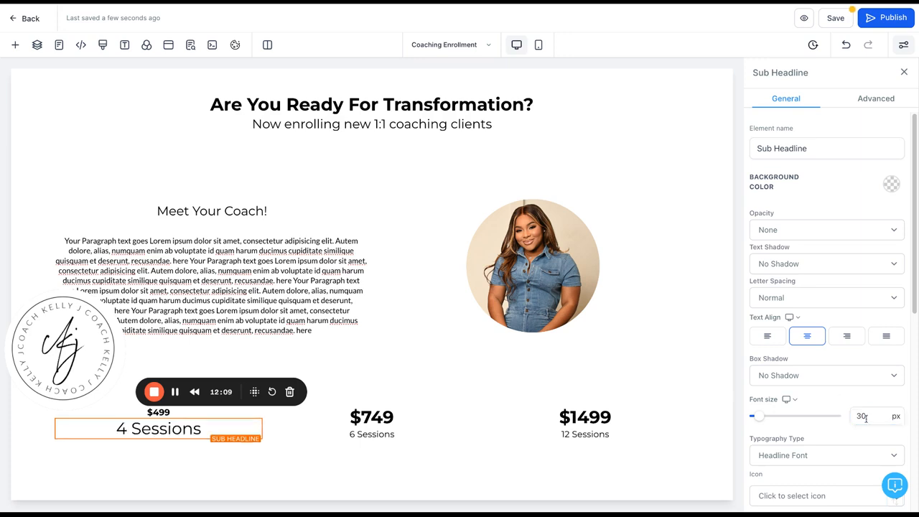
double_click(866, 417)
text(28)
key(Return)
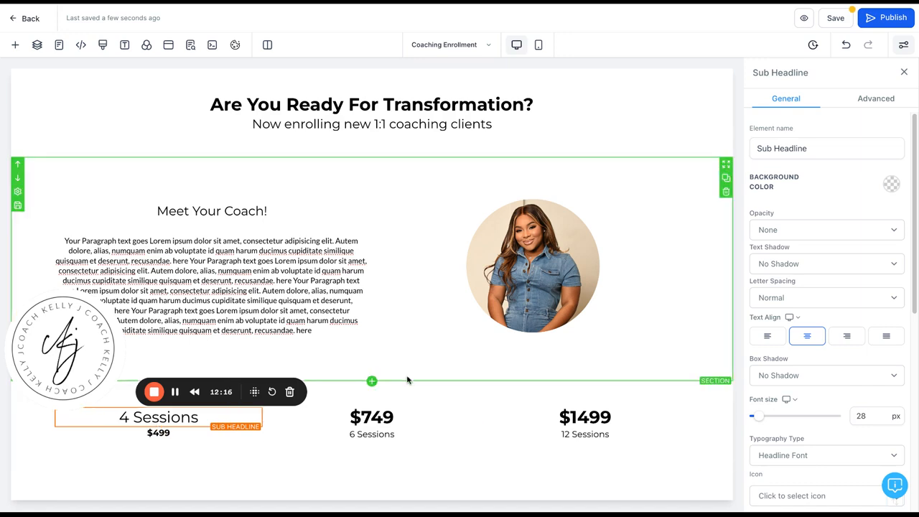
click(407, 380)
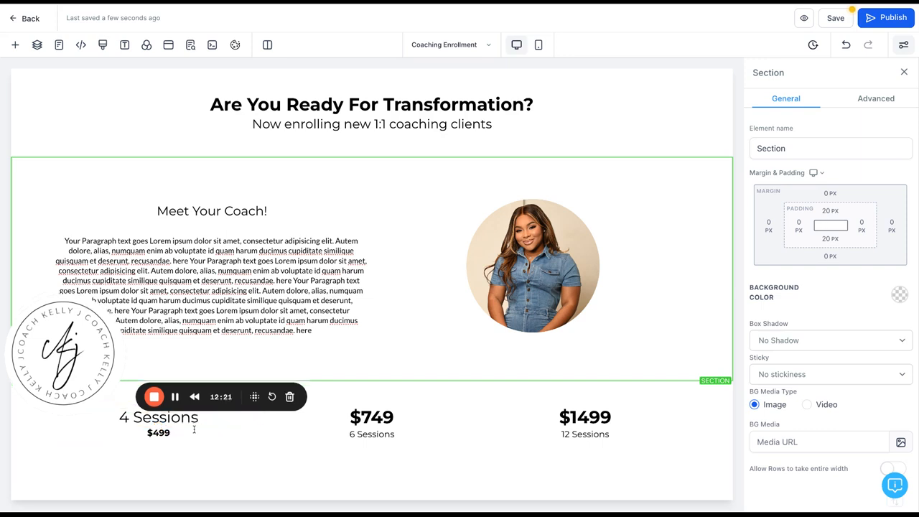
- Delete the "$749" headline from the second column
drag(242, 404, 357, 325)
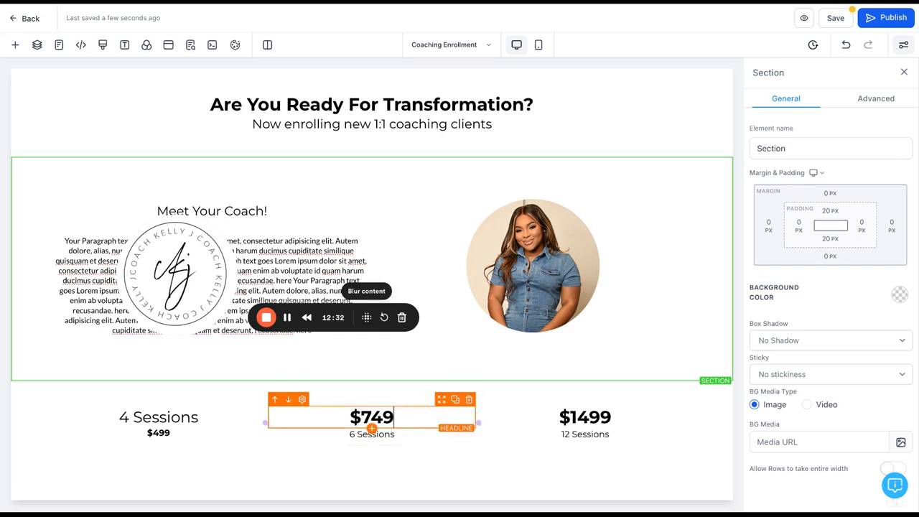
double_click(391, 419)
click(469, 399)
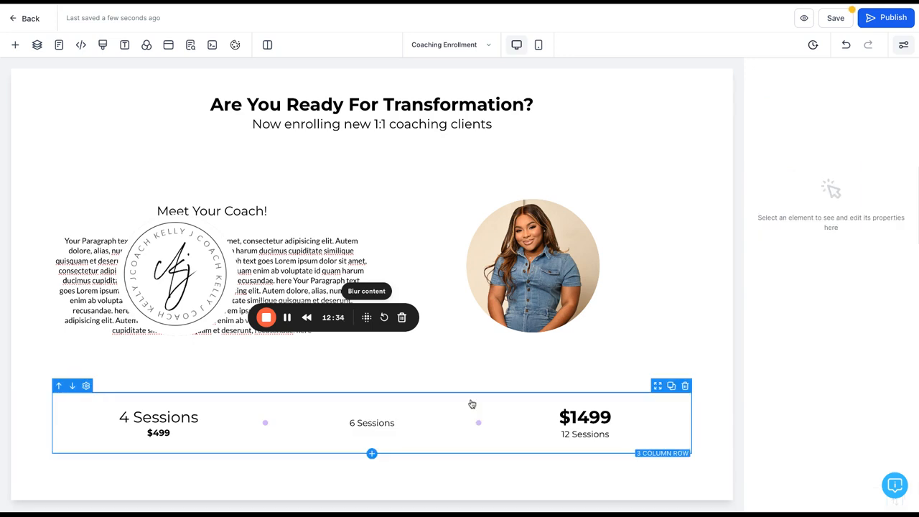
- Delete the second and third columns of the package row and duplicate the "4 Sessions" column twice
click(474, 394)
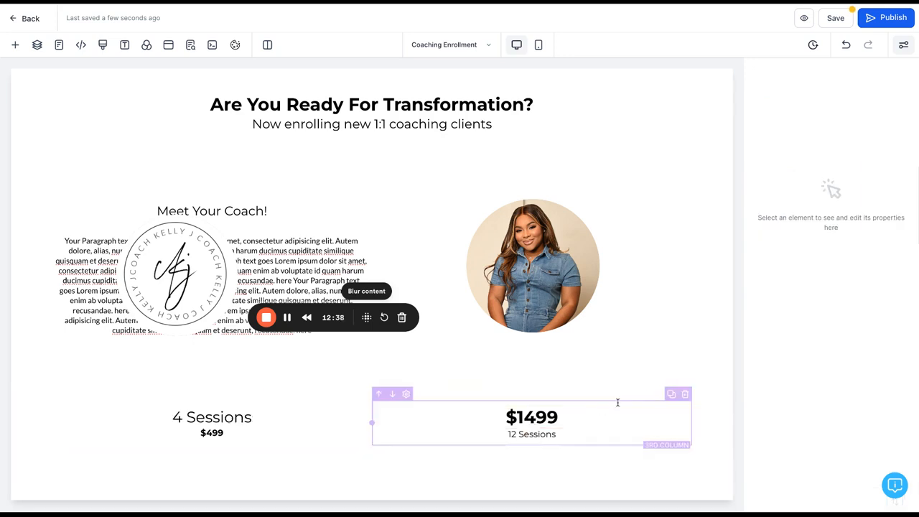
click(685, 393)
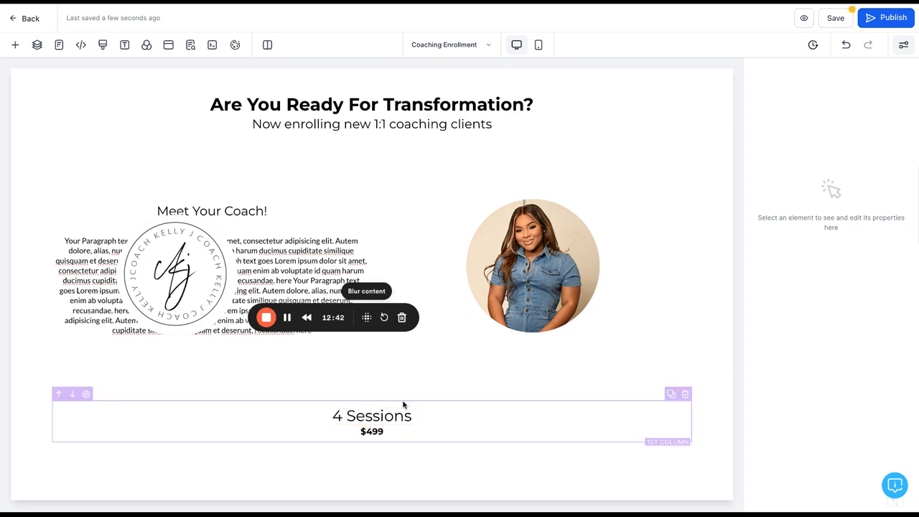
click(671, 394)
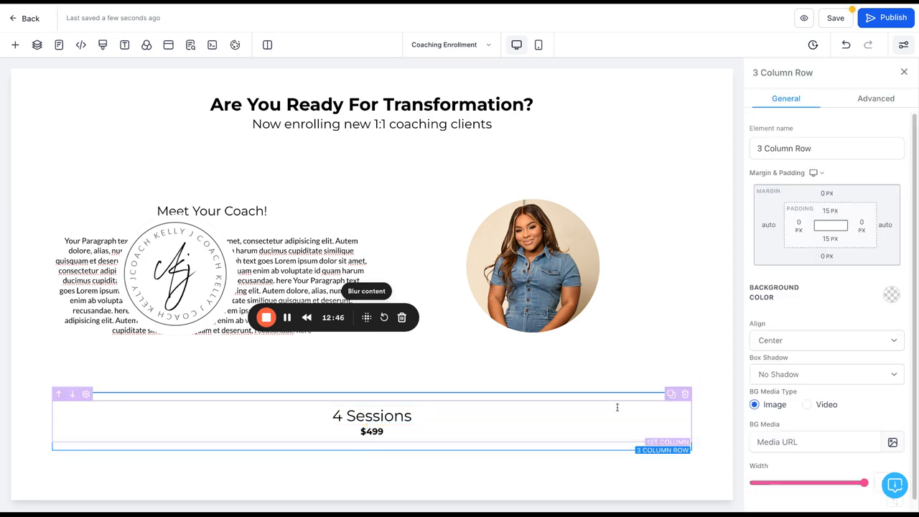
click(672, 394)
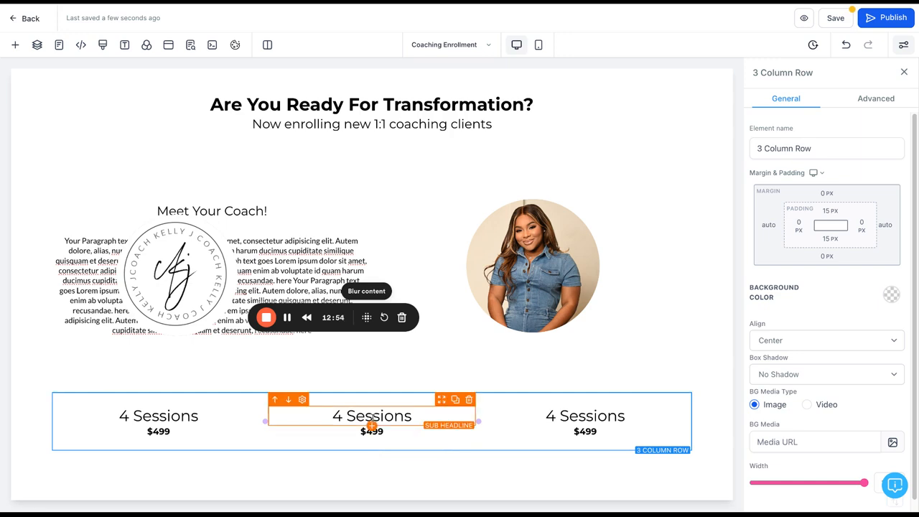
- Change the sub-headlines of the second and third columns to "6 Sessions" and "12 Sessions"
click(336, 416)
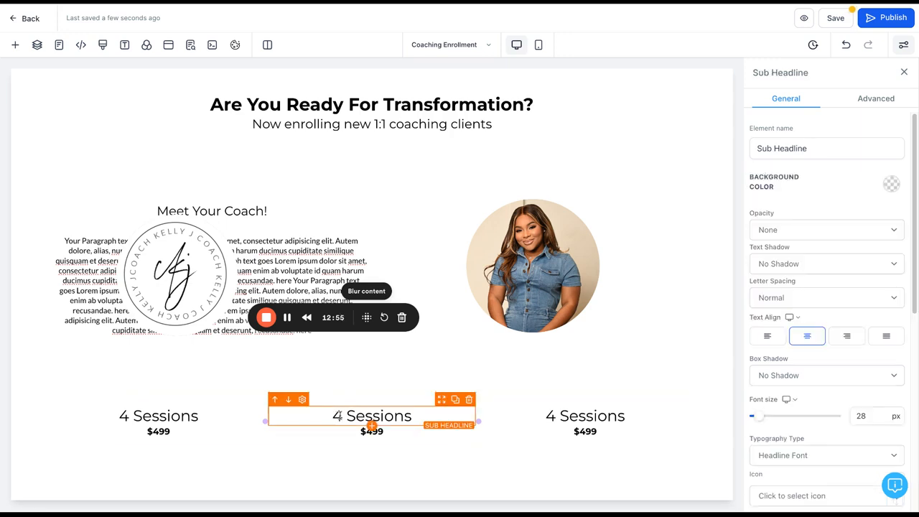
key(BackSpace)
text(6)
click(556, 415)
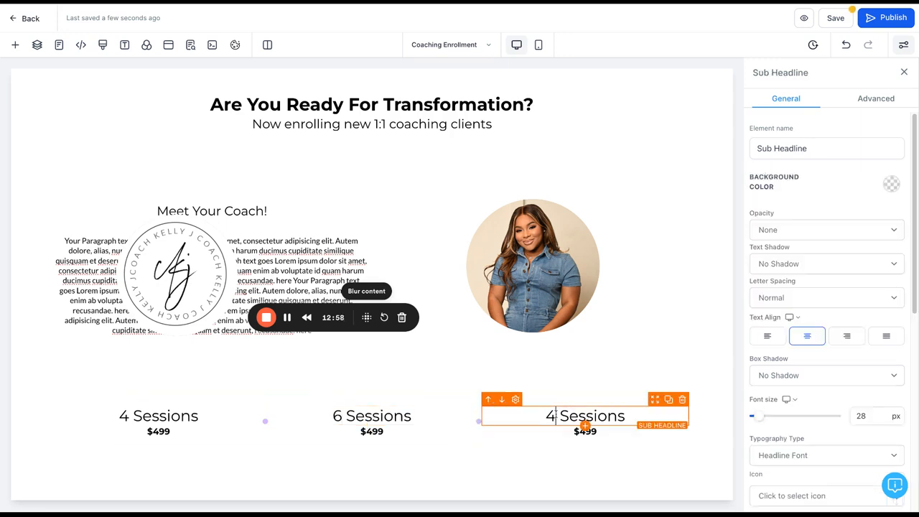
key(BackSpace)
text(12)
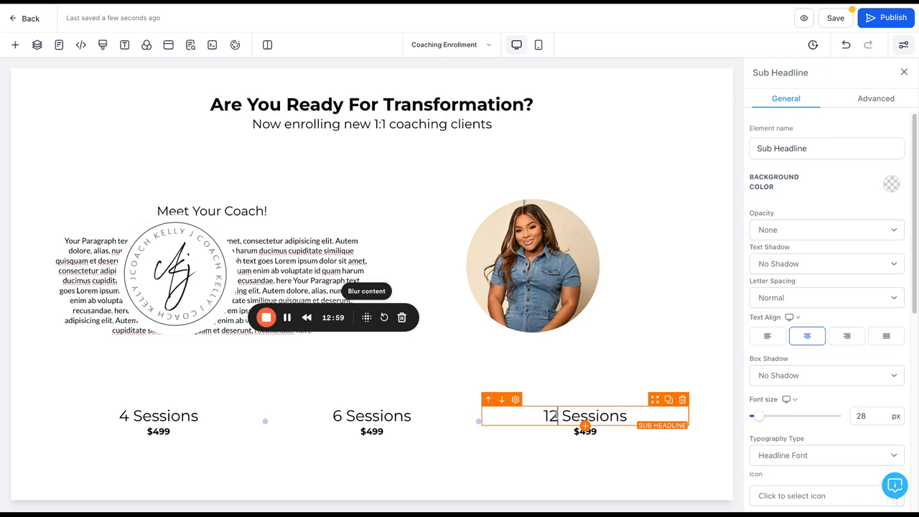
- Change the price headlines under "6 Sessions" and "12 Sessions" to $749 and $1499
click(388, 432)
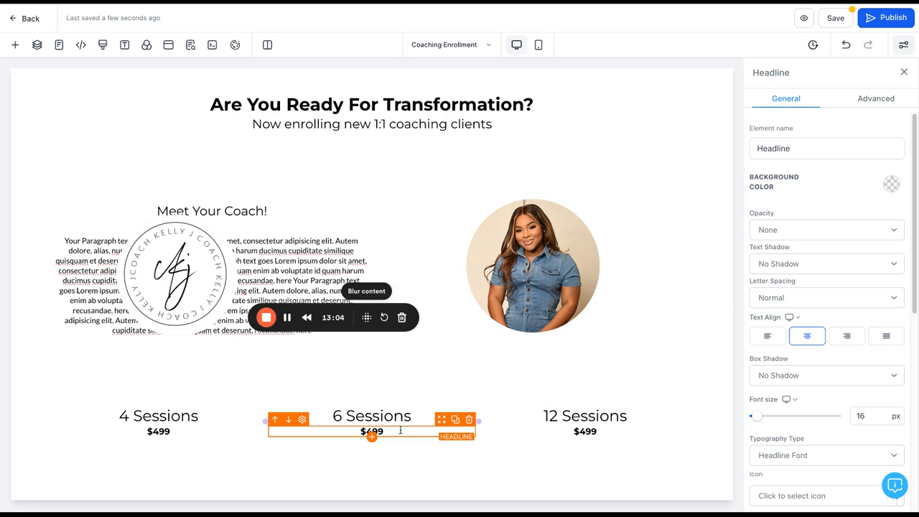
key(BackSpace)
key(BackSpace)
key(BackSpace)
text(749)
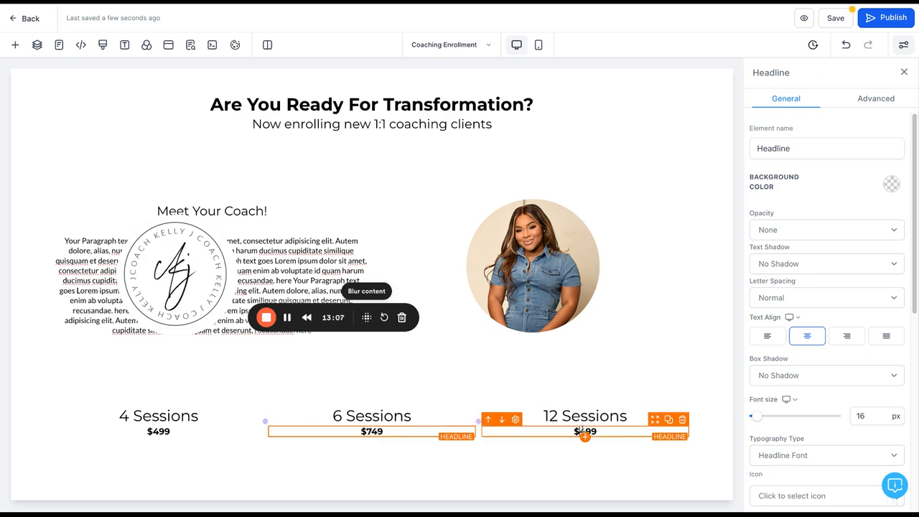
click(583, 431)
text(1)
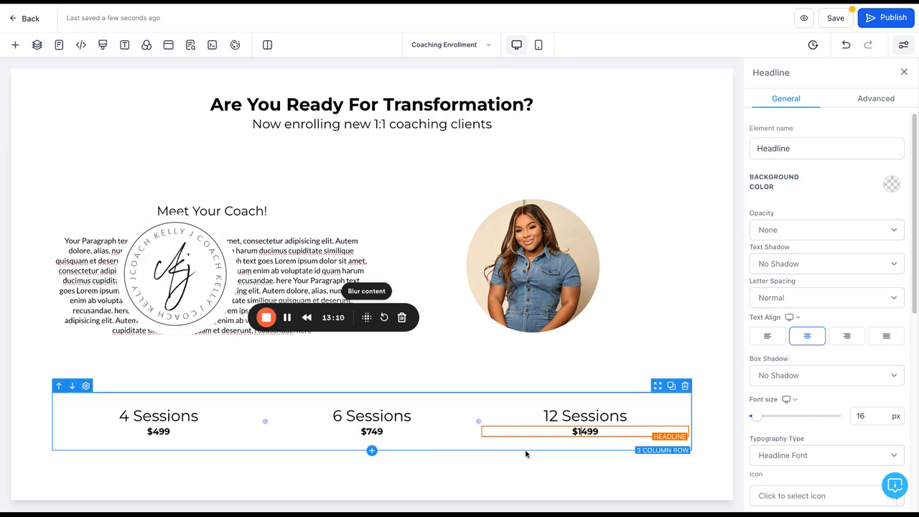
click(527, 456)
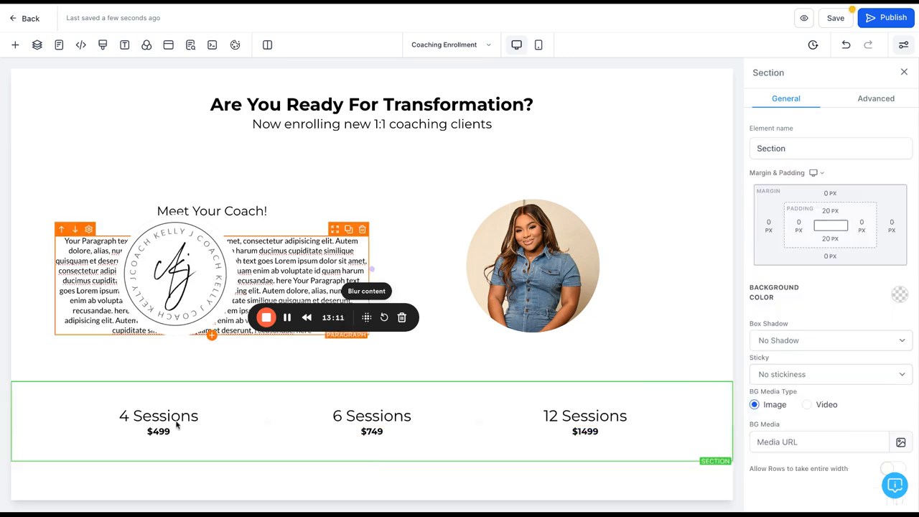
- Add a bullet list below the $499 headline with the first bullet "1:1 Coaching via Zoom"
drag(176, 425, 211, 204)
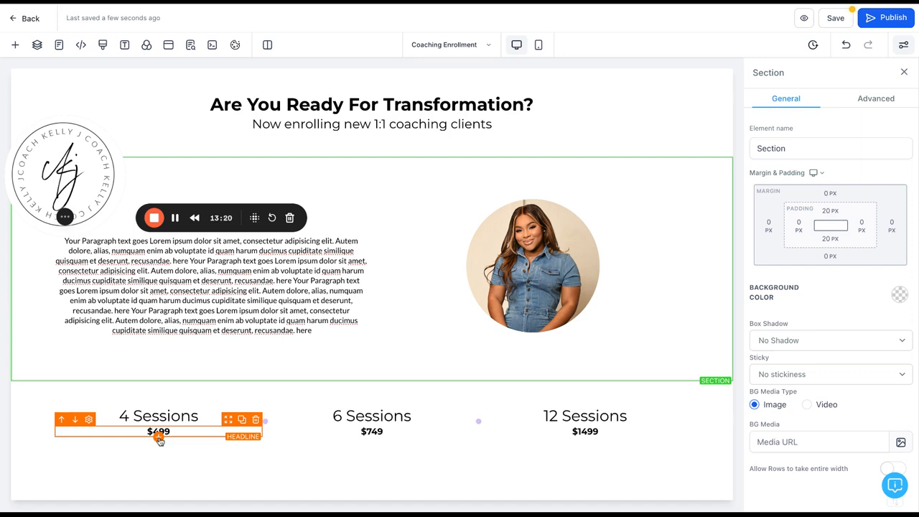
click(159, 437)
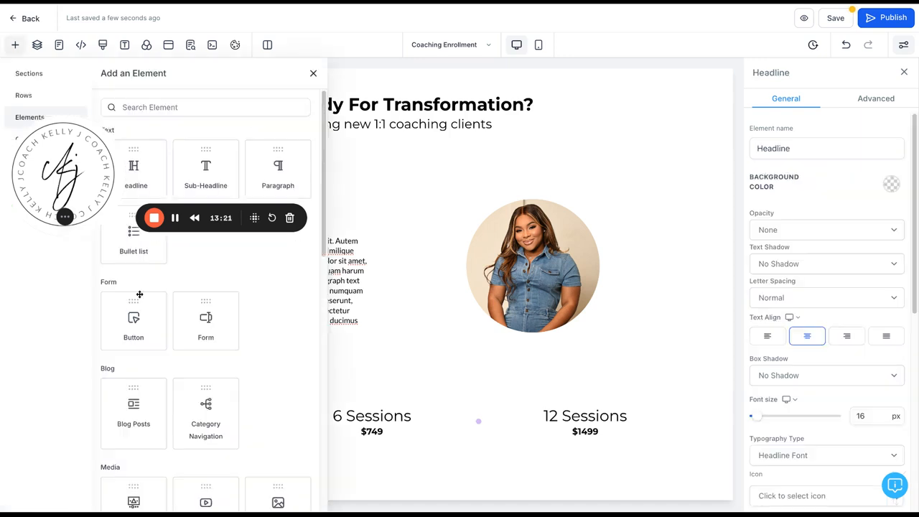
drag(144, 247, 416, 180)
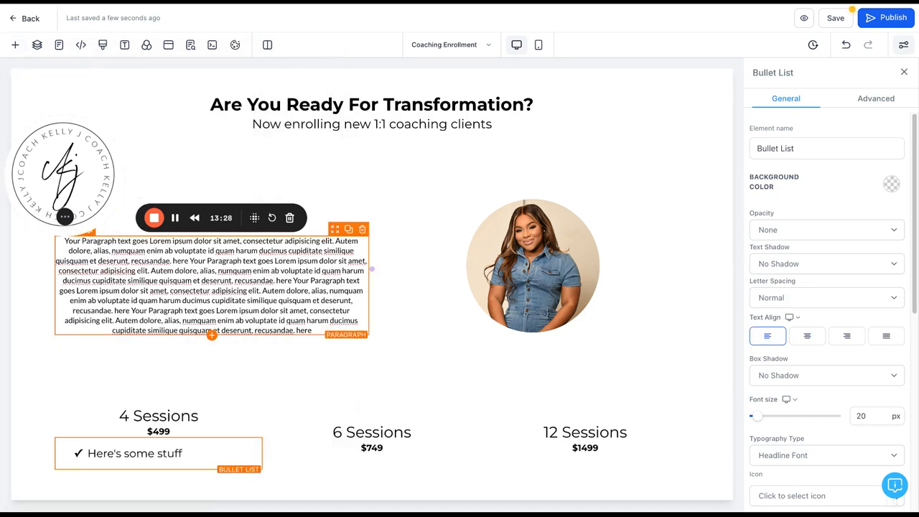
triple_click(189, 452)
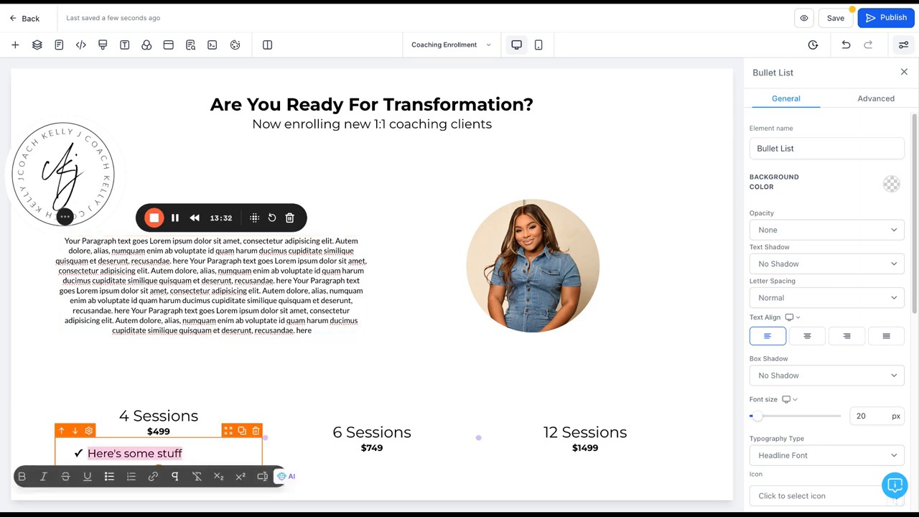
text(1:1)
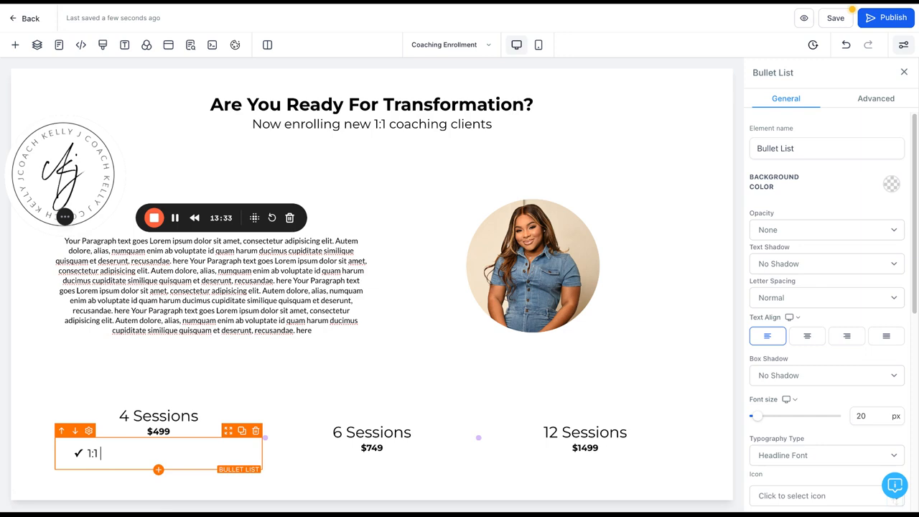
text( Coaching via Zoom)
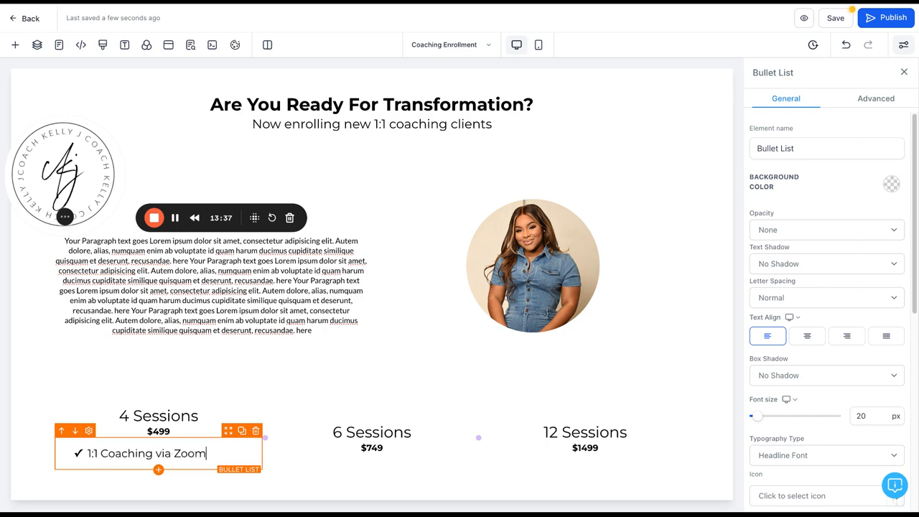
- Add the bullets "Access to Coaching Replays", "Homework & Life Application Tools" and "Guided Meditations" to the list
key(Return)
text(Ac)
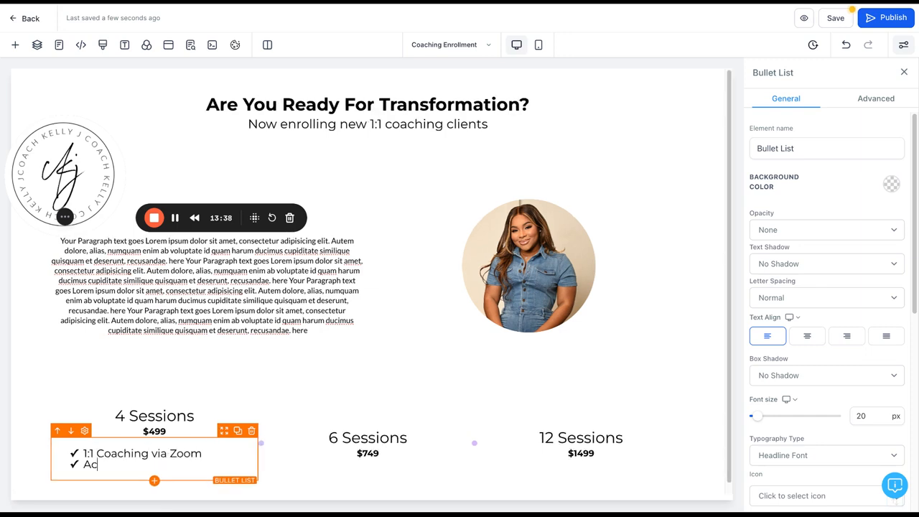
text(cess to Coaching Replays)
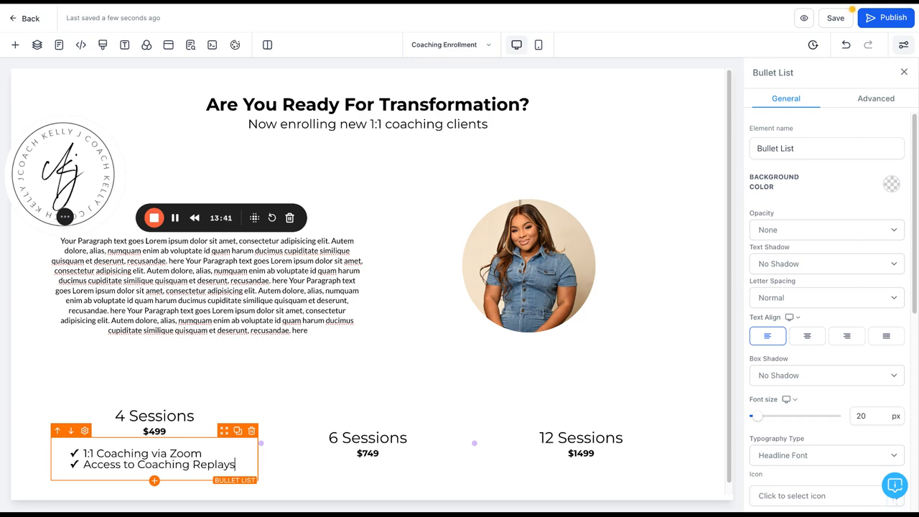
key(Return)
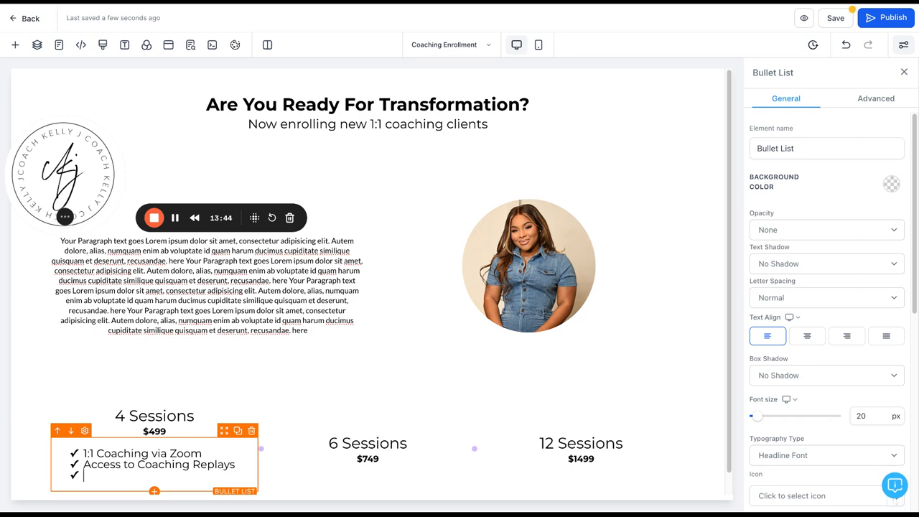
text(Homework & Life Applica)
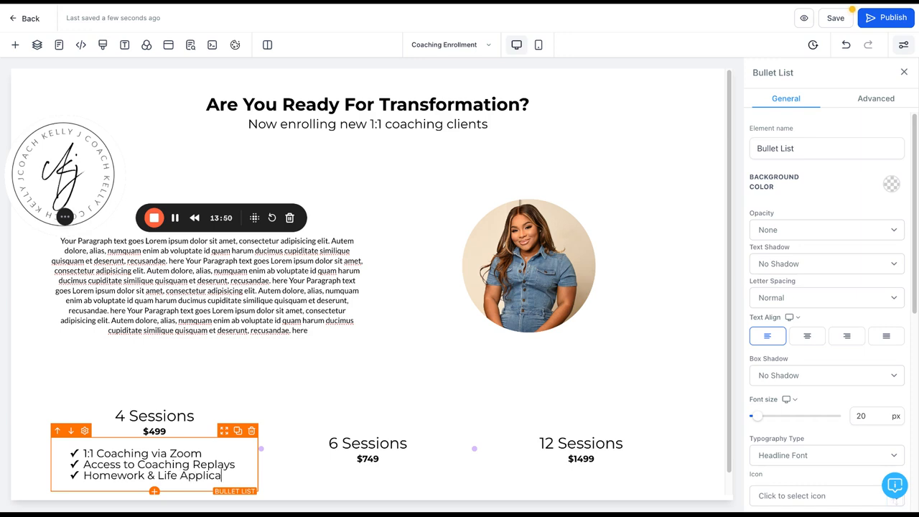
text(tion Tools)
key(Return)
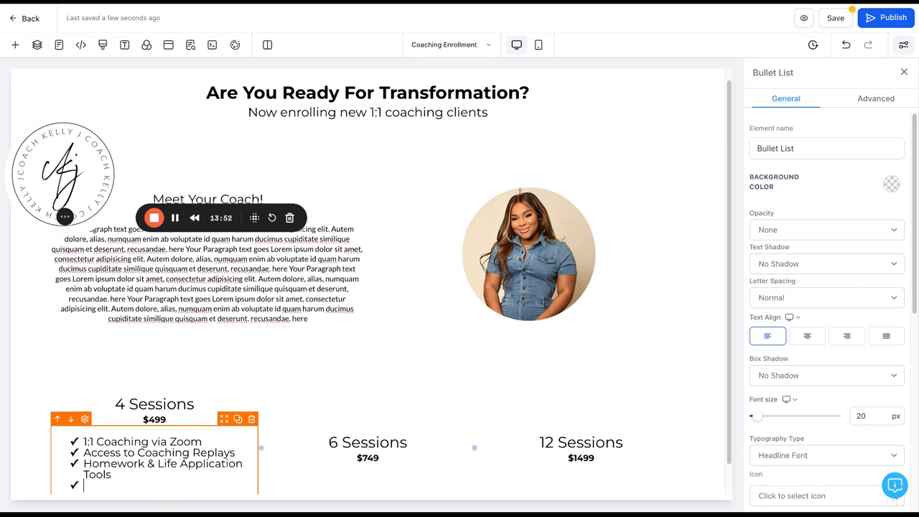
scroll(209, 399, down, 1)
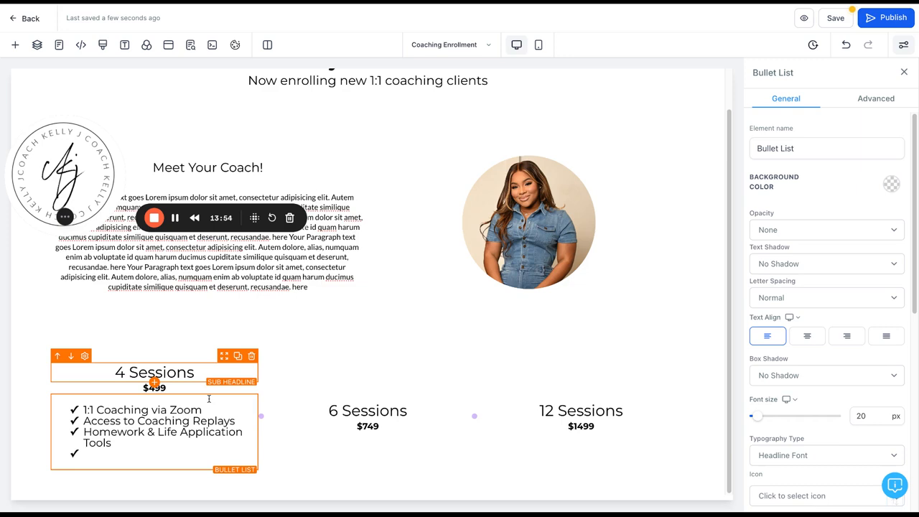
text(Guided Medit)
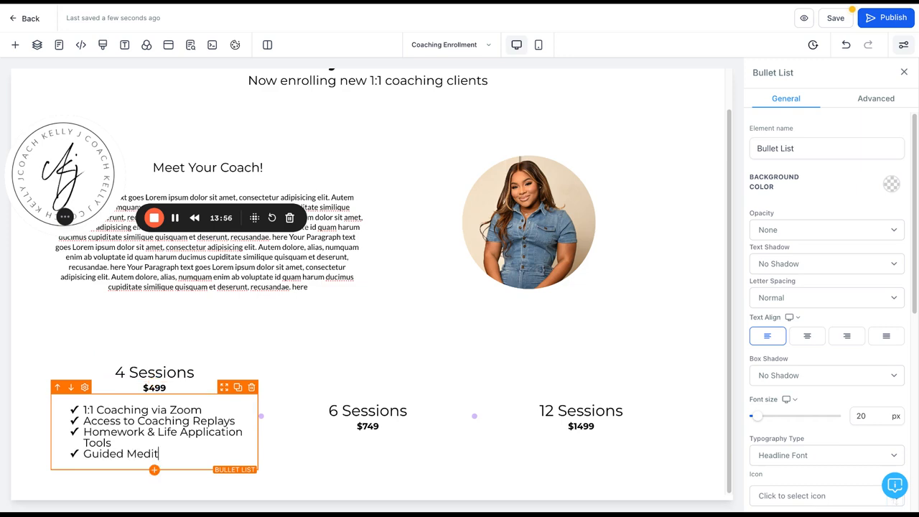
text(ations)
key(Return)
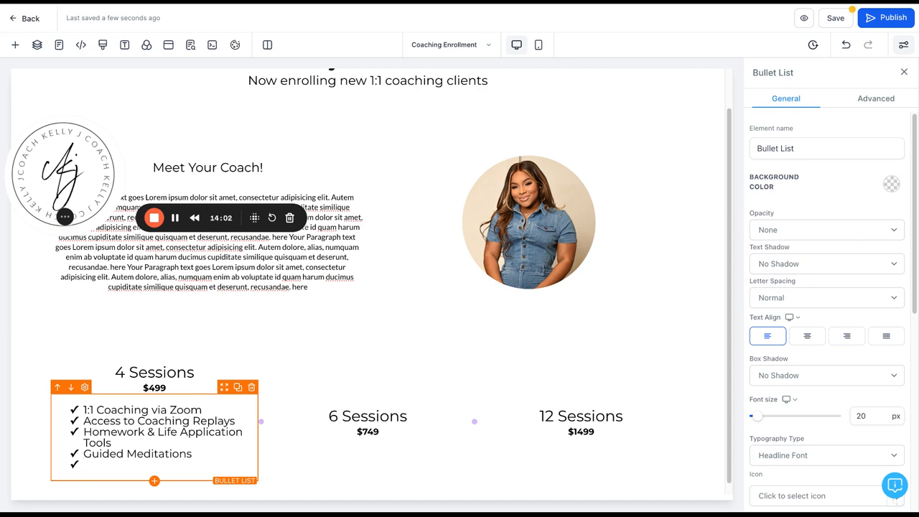
- Add a last bullet reading "Email Accountability Access M-F 9am est. - 5pm est.", correcting its spelling
text(Email Accountabilty Acc)
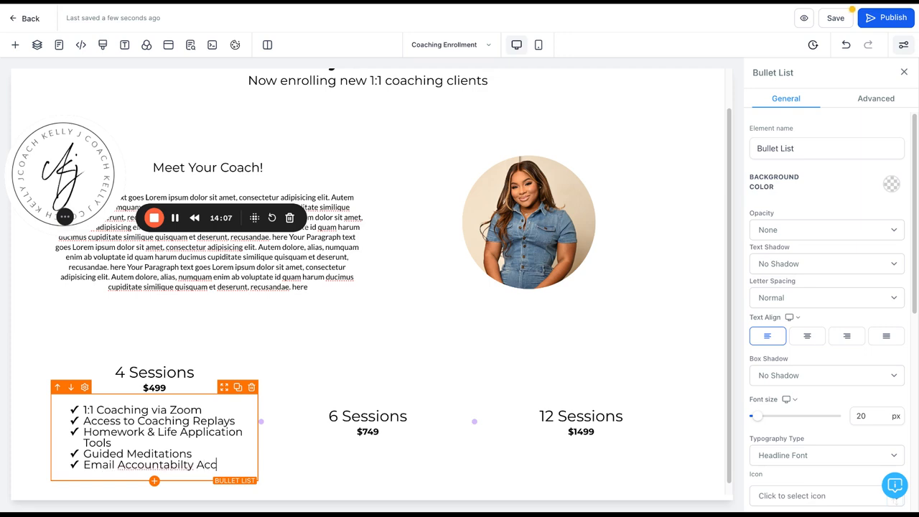
text(ess M-f)
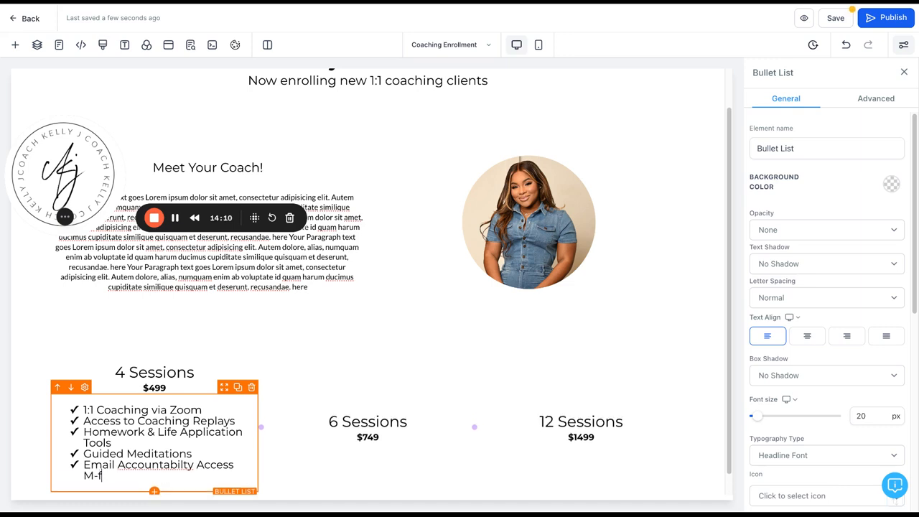
key(BackSpace)
text(F 9AM)
key(BackSpace)
key(BackSpace)
text(am est.-)
key(BackSpace)
text(- 5pm est.)
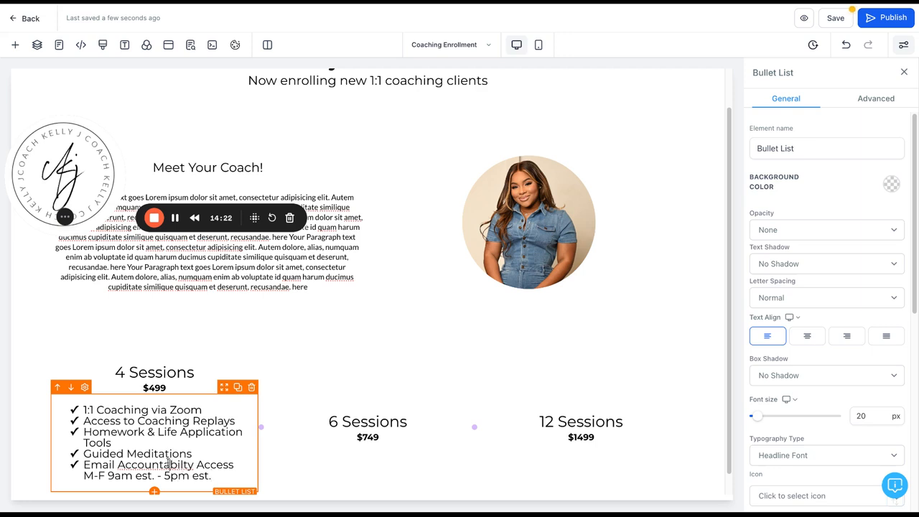
double_click(149, 465)
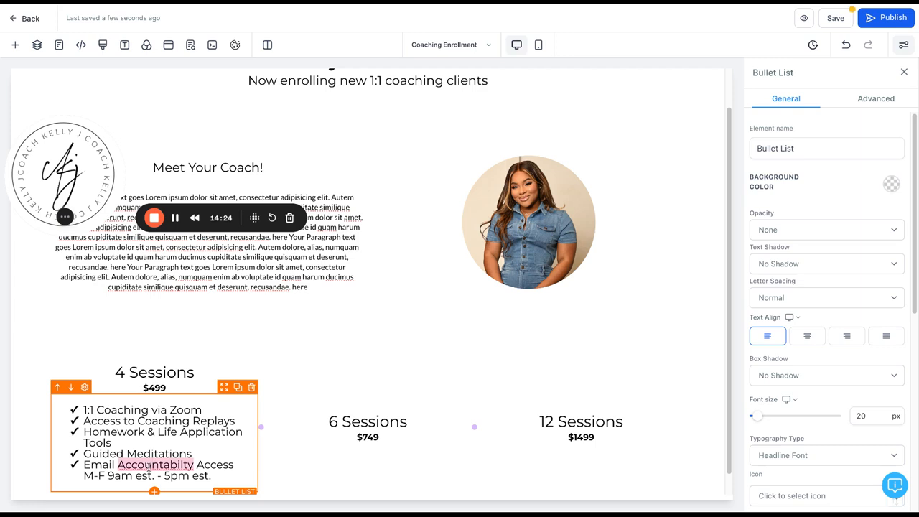
click(180, 464)
text(i)
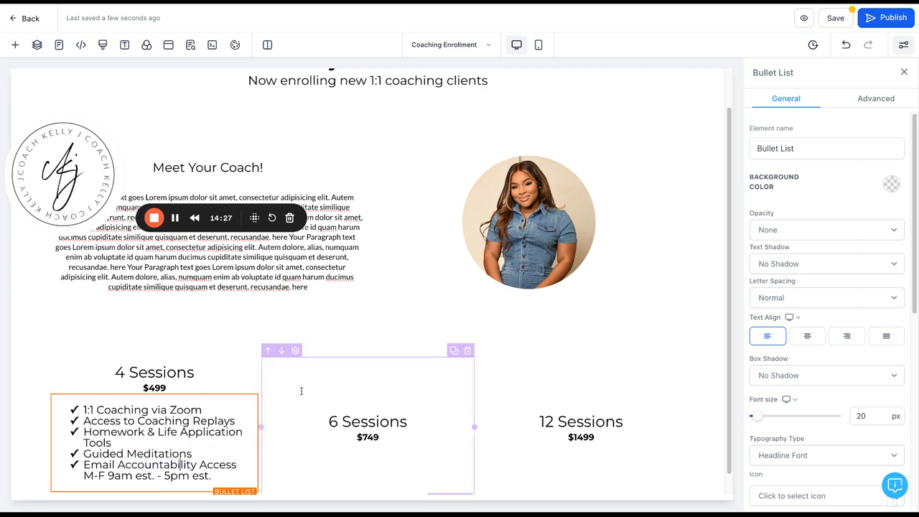
- Try 18 px for the bullet list's font size and settle on 16 px
scroll(301, 390, down, 1)
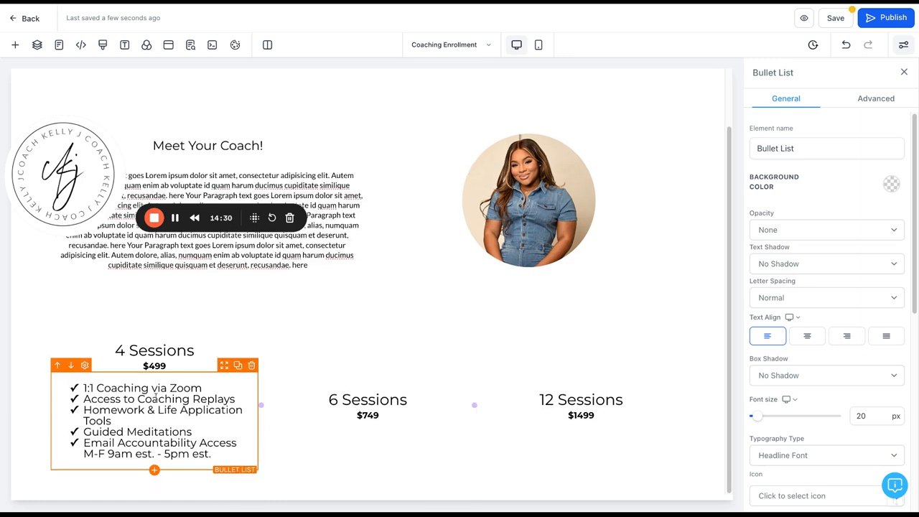
click(872, 417)
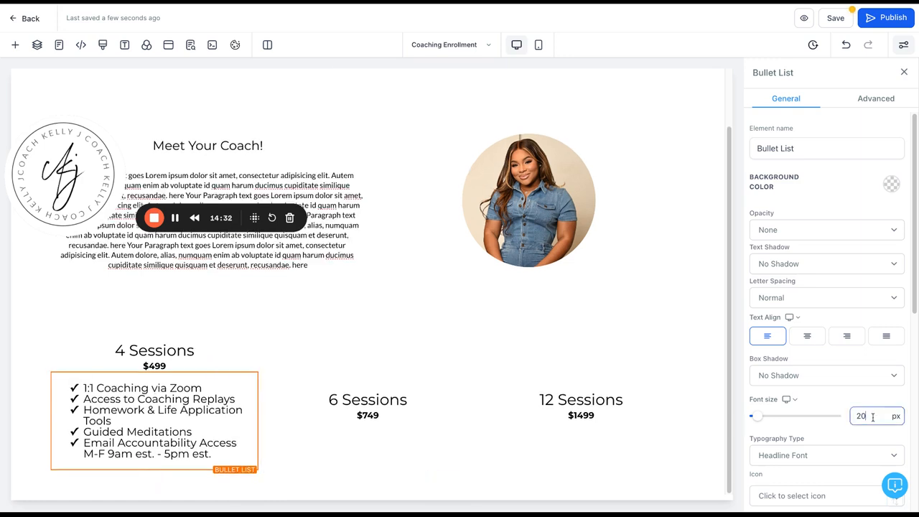
key(BackSpace)
key(BackSpace)
text(1)
text(6)
double_click(867, 416)
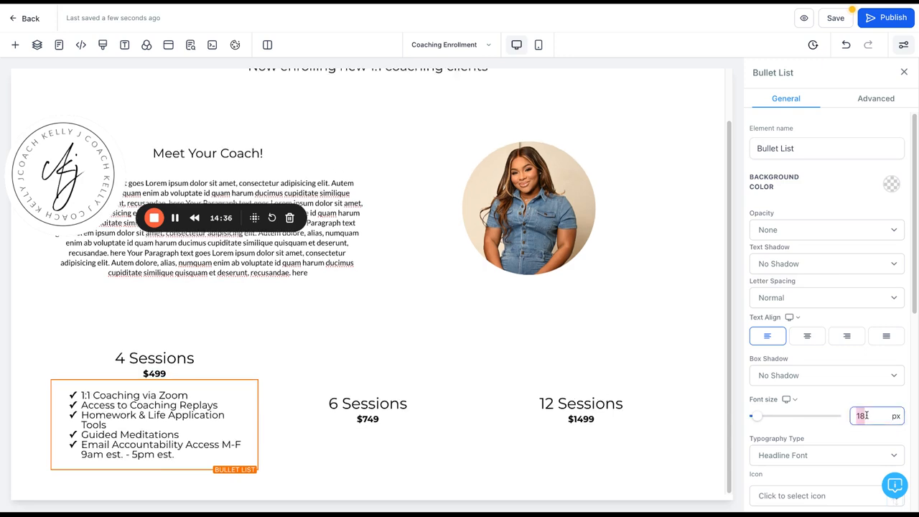
key(BackSpace)
text(1)
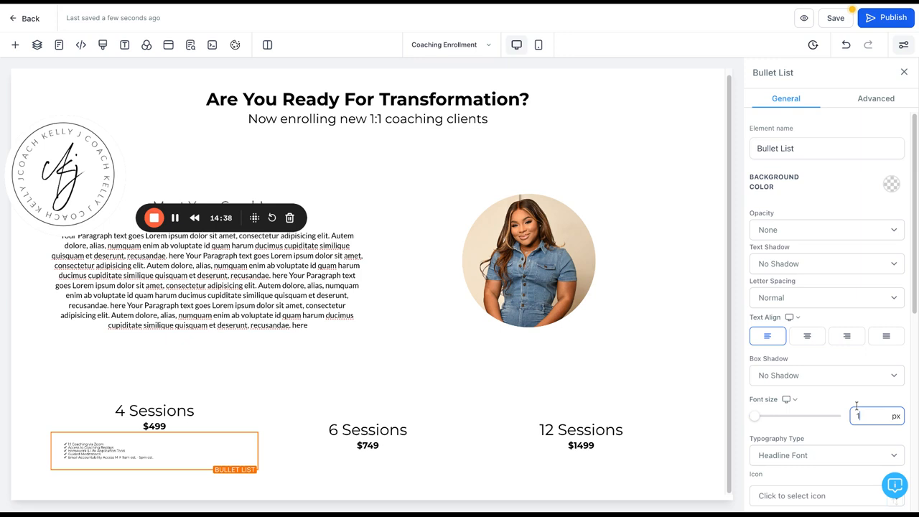
text(6)
click(848, 399)
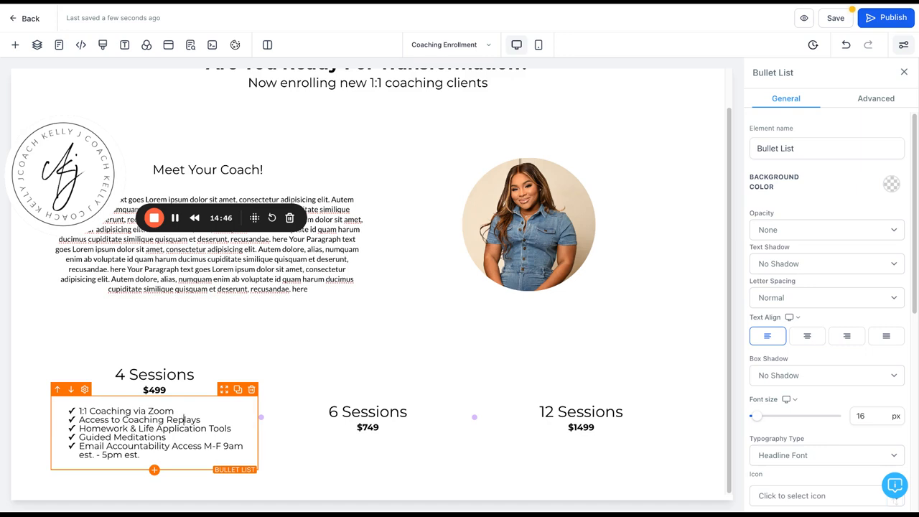
- Set the line height of the bullet list under 4 Sessions to 2
scroll(780, 288, down, 6)
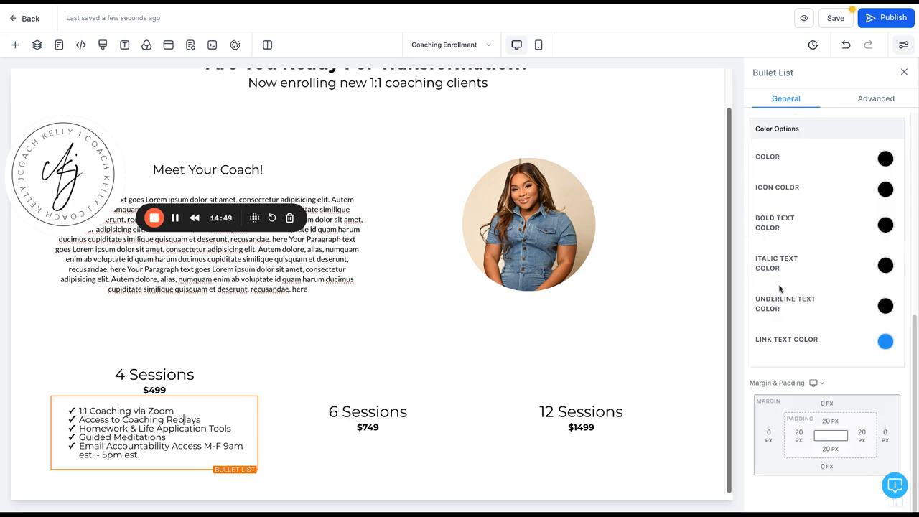
scroll(780, 287, up, 5)
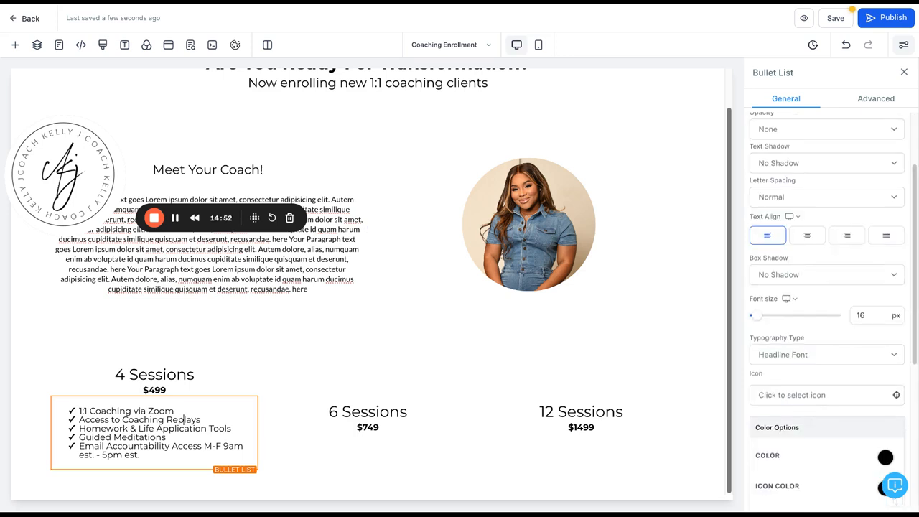
scroll(826, 287, up, 2)
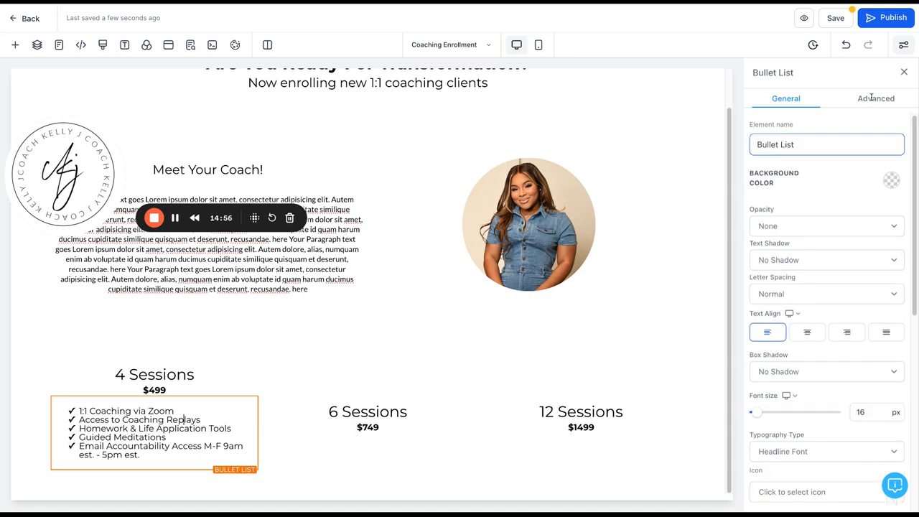
scroll(805, 356, down, 3)
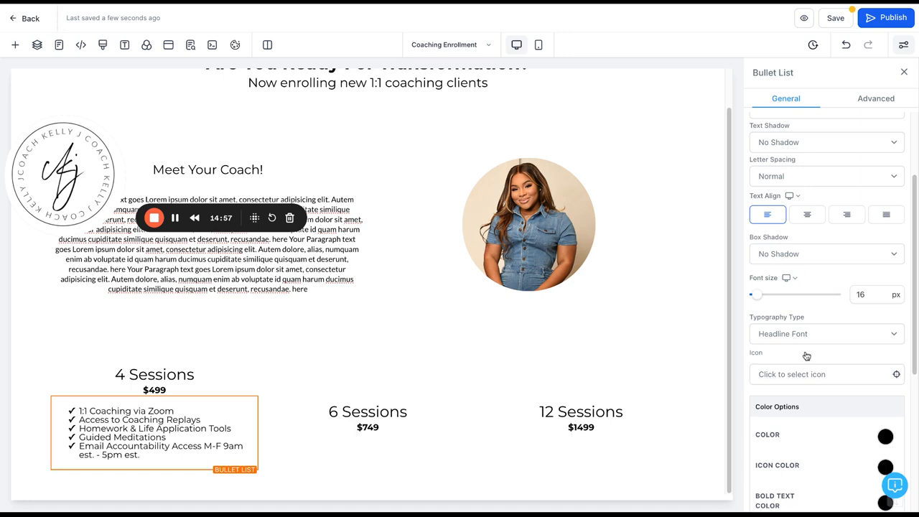
scroll(806, 356, down, 2)
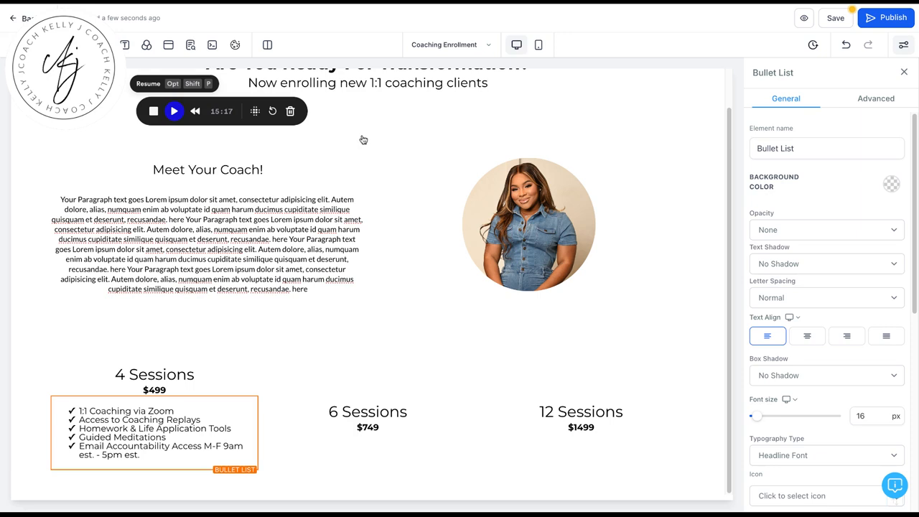
key(alt+shift+p)
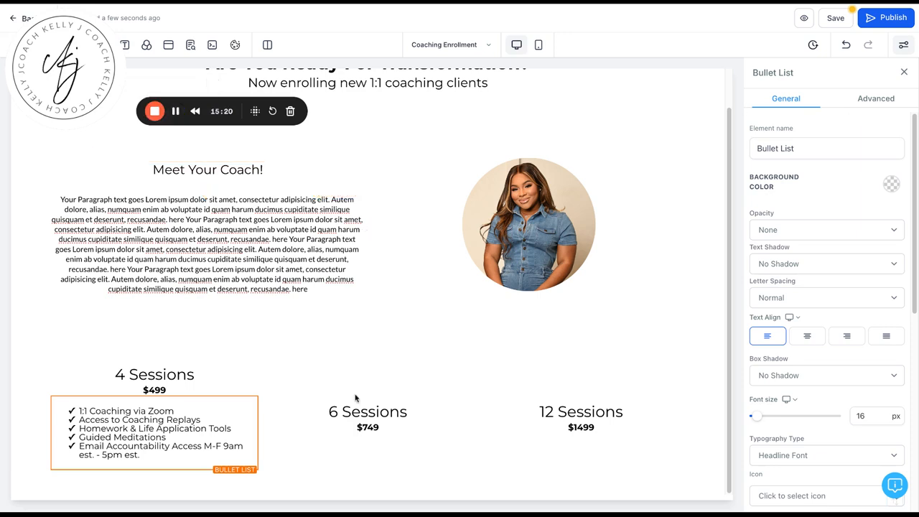
click(879, 102)
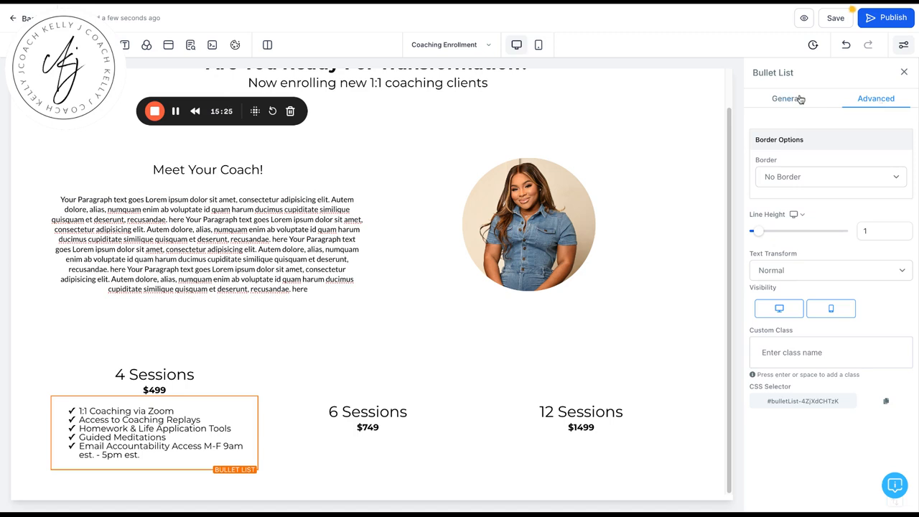
click(800, 100)
click(885, 100)
mouse_move(760, 235)
drag(761, 235, 764, 235)
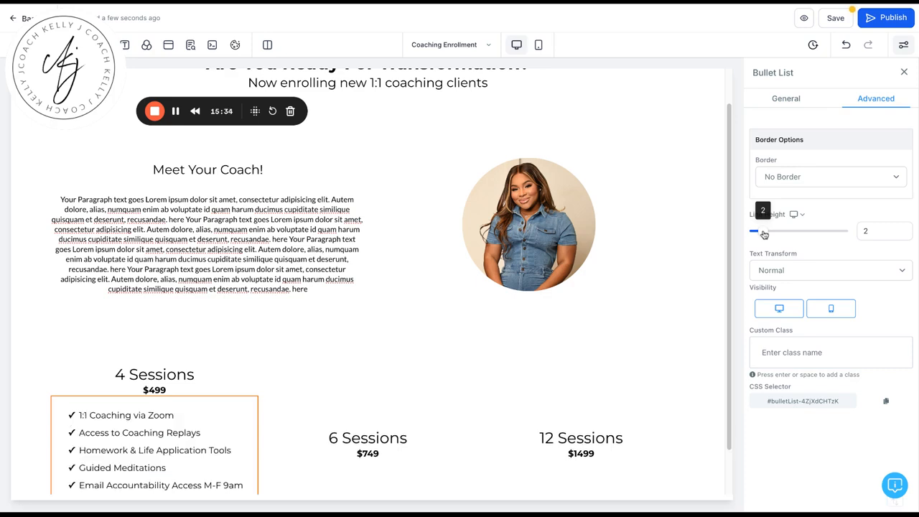
- Remove the word "Accountability" from the last bullet so it reads "Email Access M-F 9am est. - 5pm est."
scroll(181, 405, down, 1)
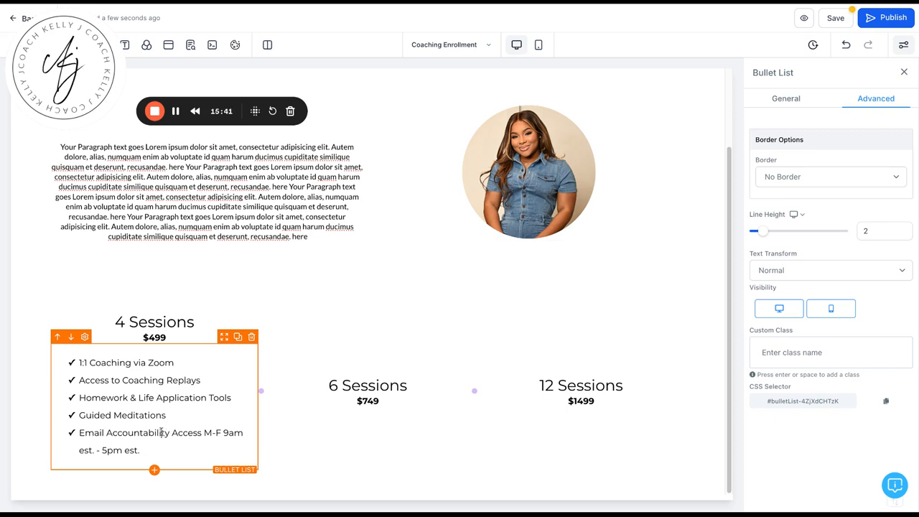
drag(170, 432, 107, 433)
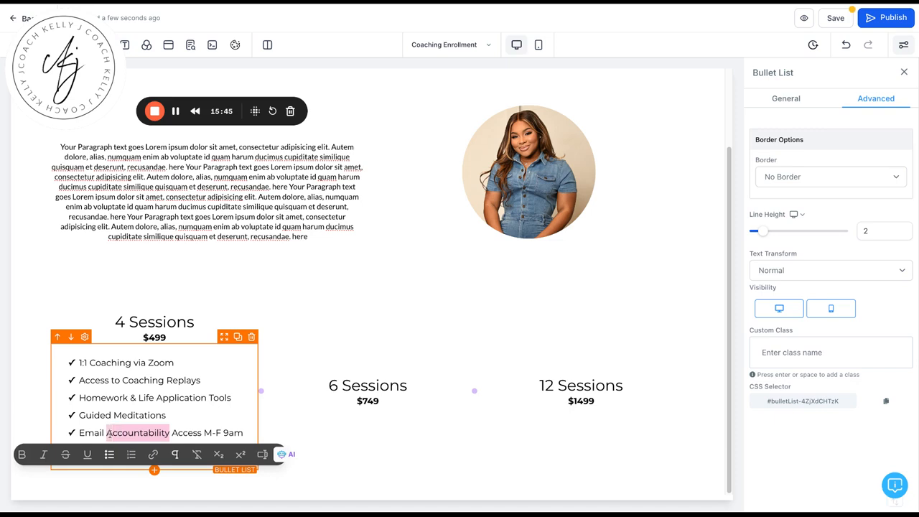
key(BackSpace)
key(BackSpace)
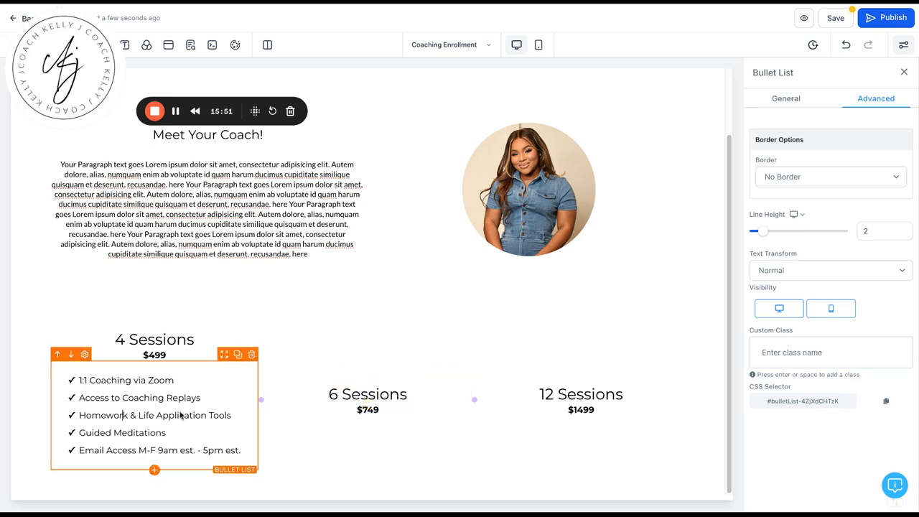
- Search the bullet icons for "check" and apply the check-circle icon to the list
click(788, 100)
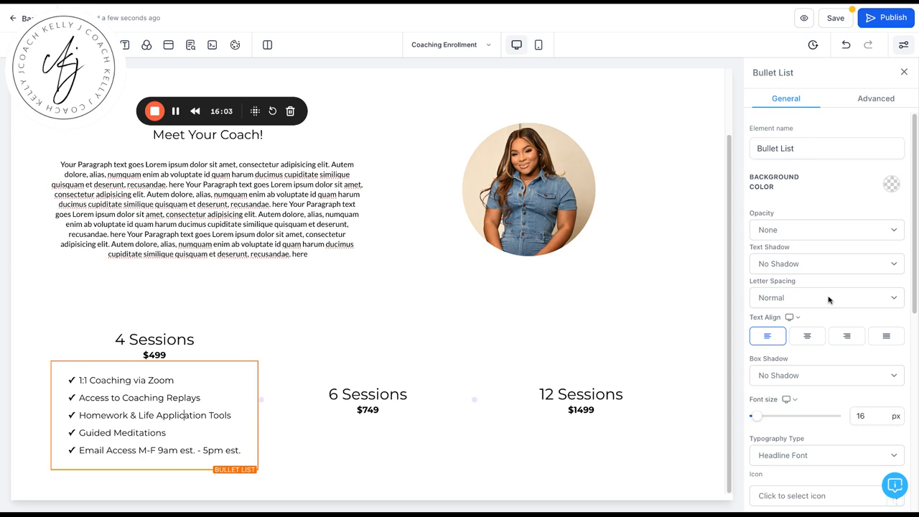
scroll(828, 300, down, 5)
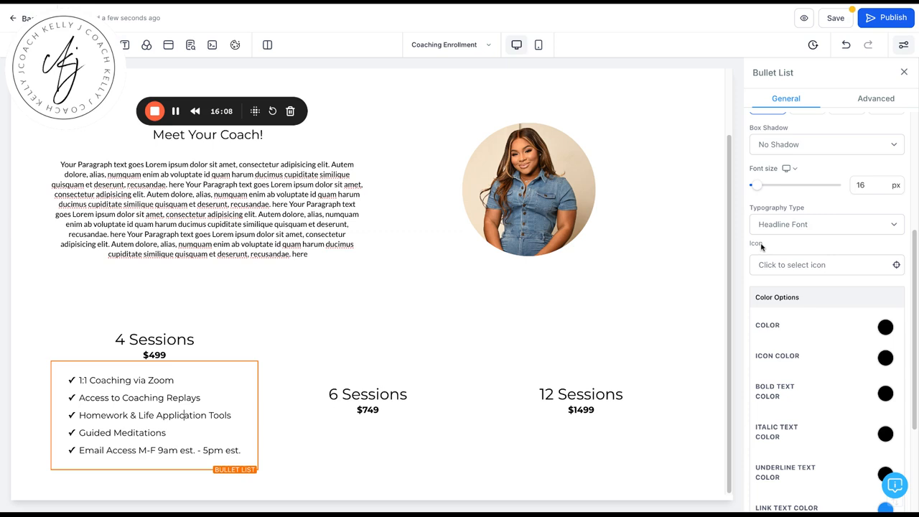
click(795, 265)
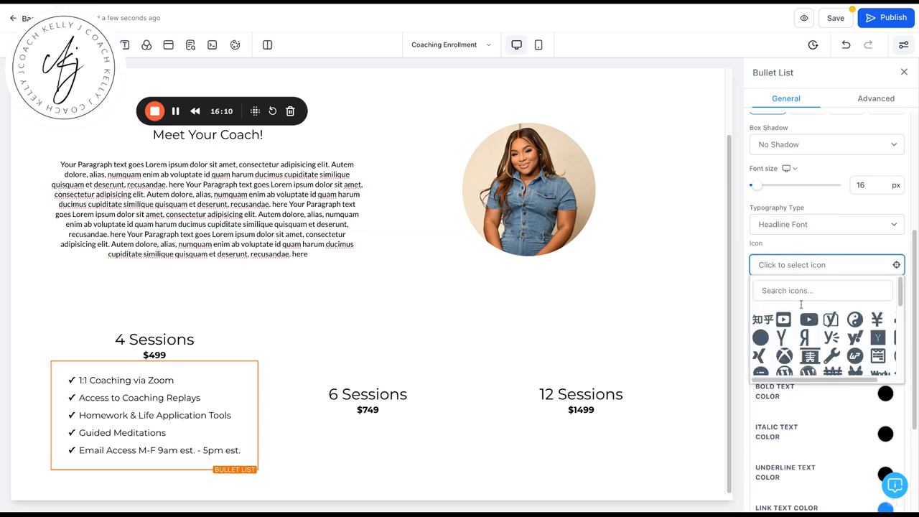
scroll(801, 307, down, 4)
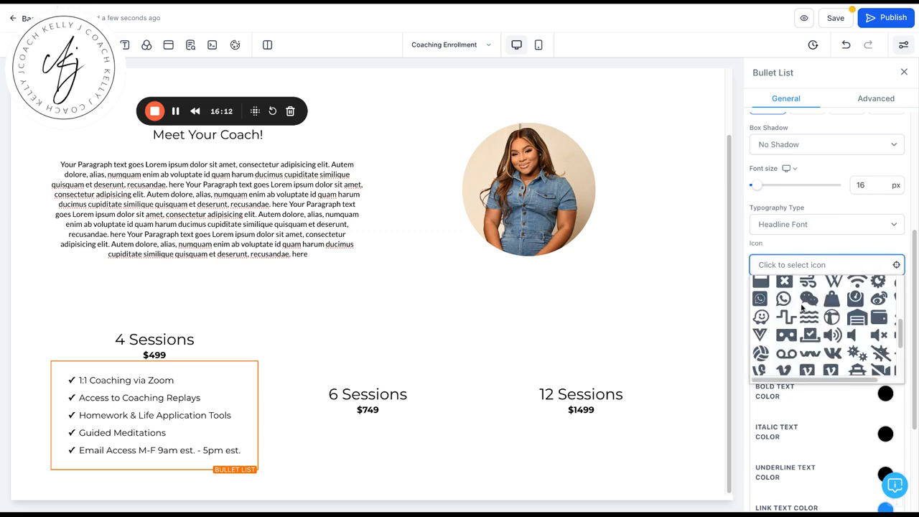
scroll(801, 307, down, 3)
scroll(804, 287, up, 7)
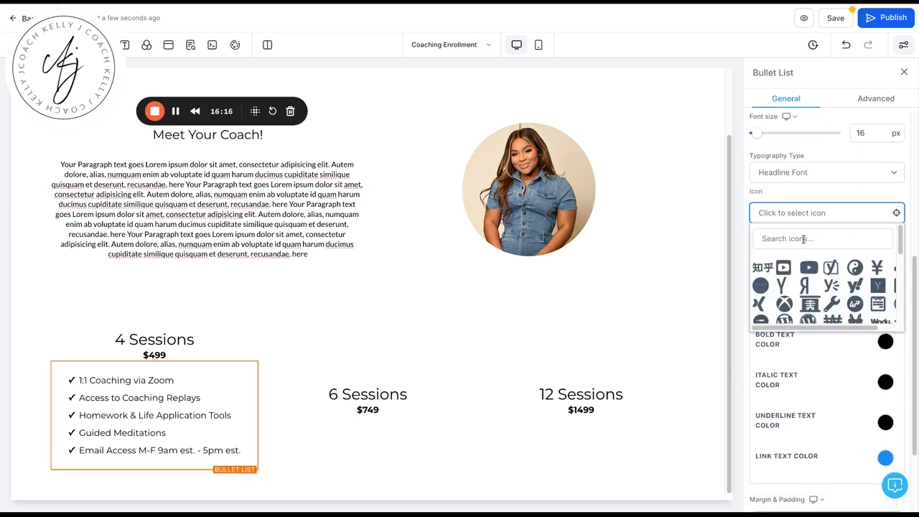
click(803, 239)
text(check)
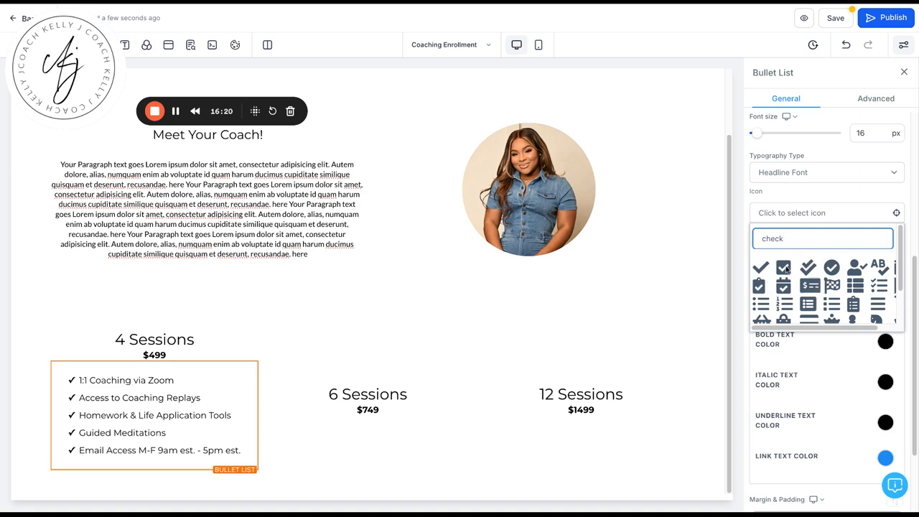
click(784, 268)
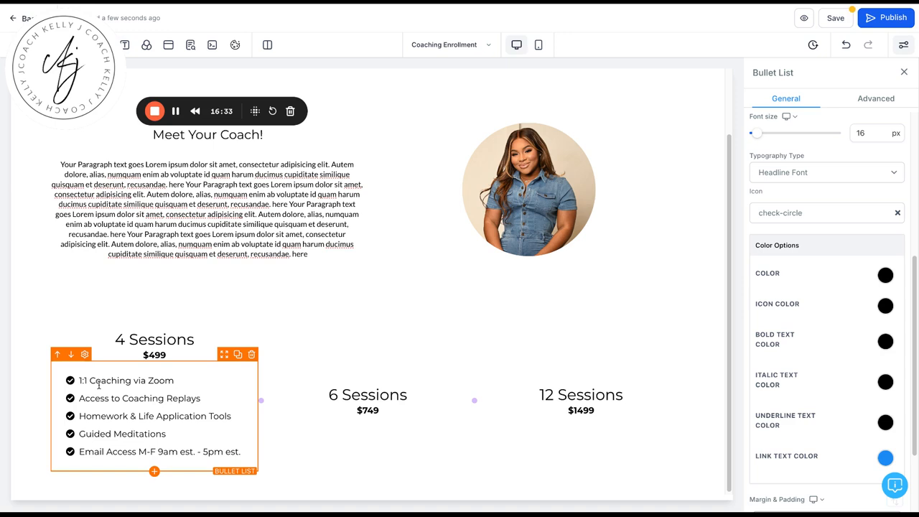
- Change the bullet list's icon color to green
click(887, 306)
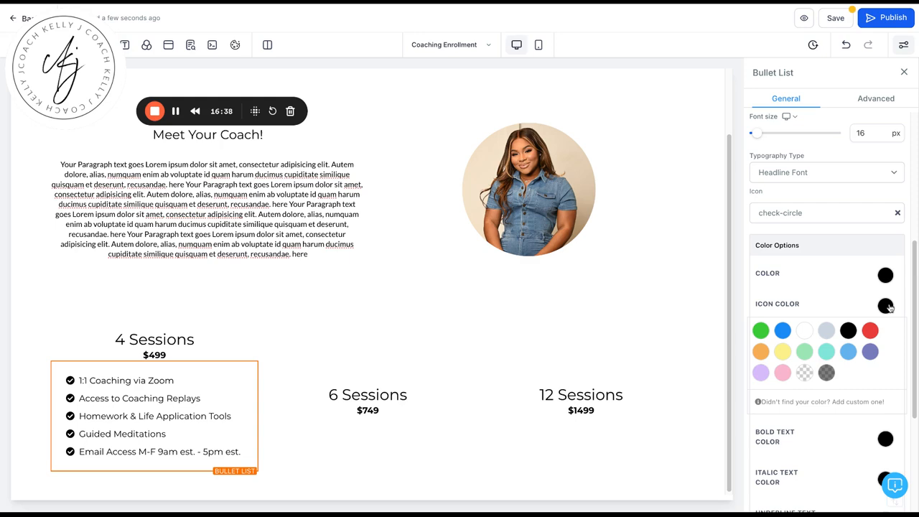
click(760, 330)
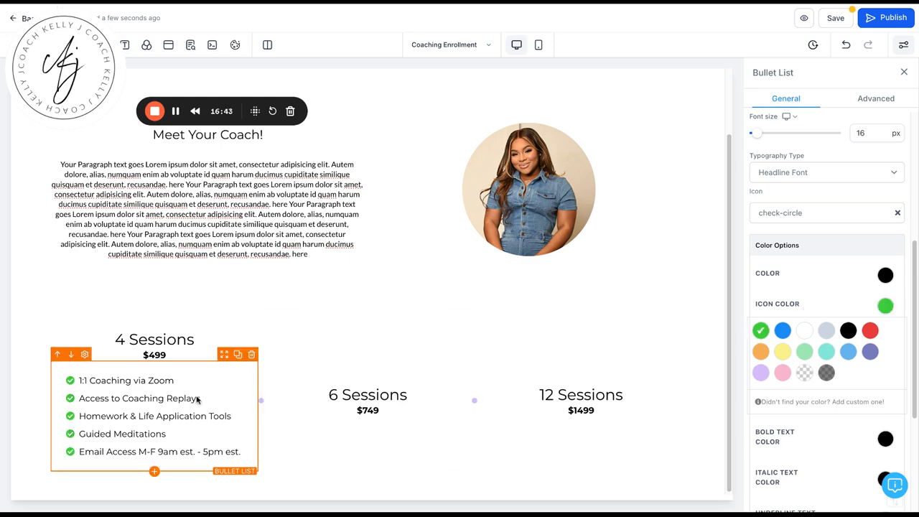
scroll(197, 400, up, 1)
scroll(197, 400, down, 1)
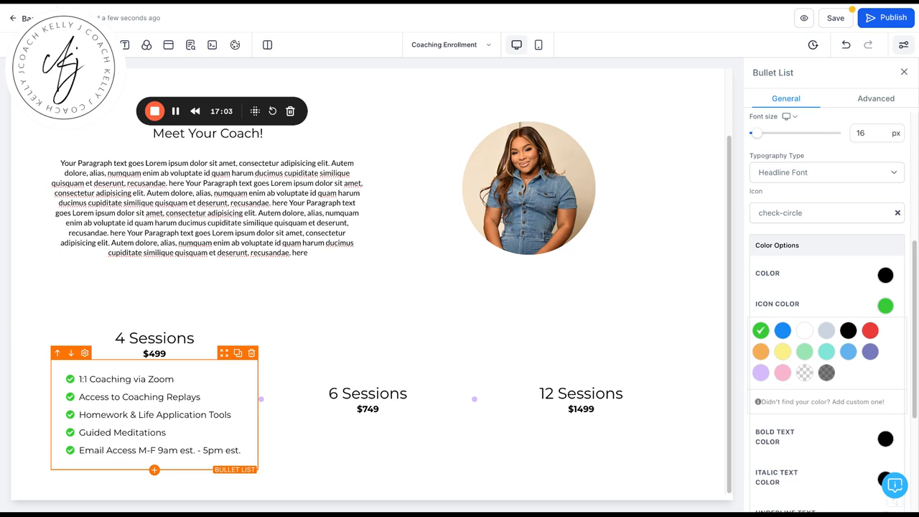
- Duplicate the 4 Sessions bullet list into the 6 Sessions column and place the $749 headline above the copy
click(239, 355)
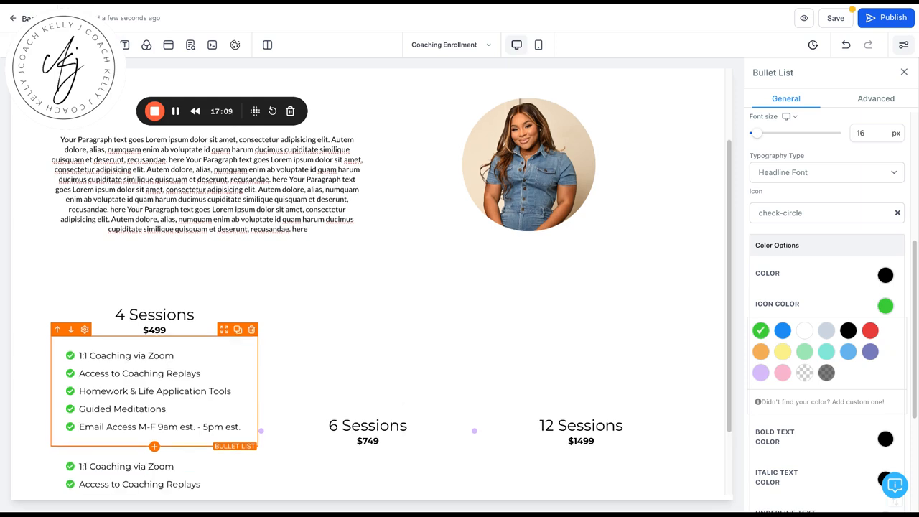
scroll(370, 288, down, 2)
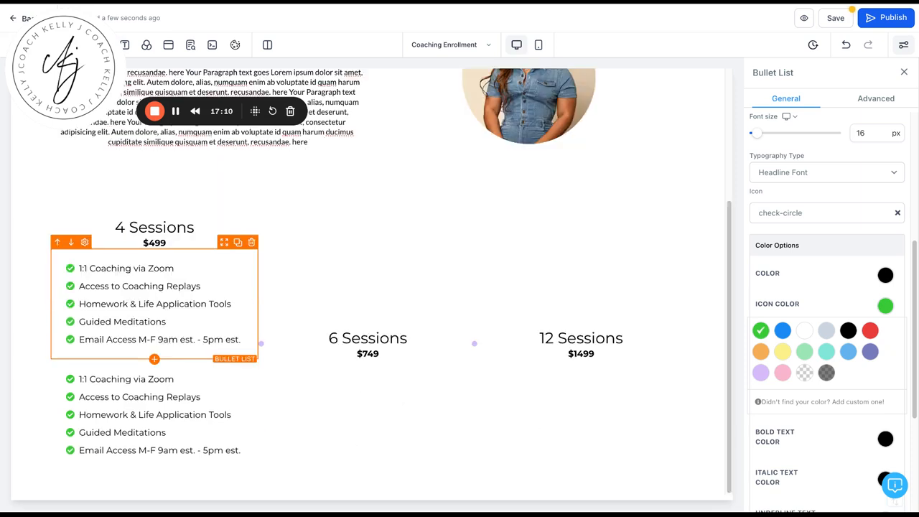
click(225, 362)
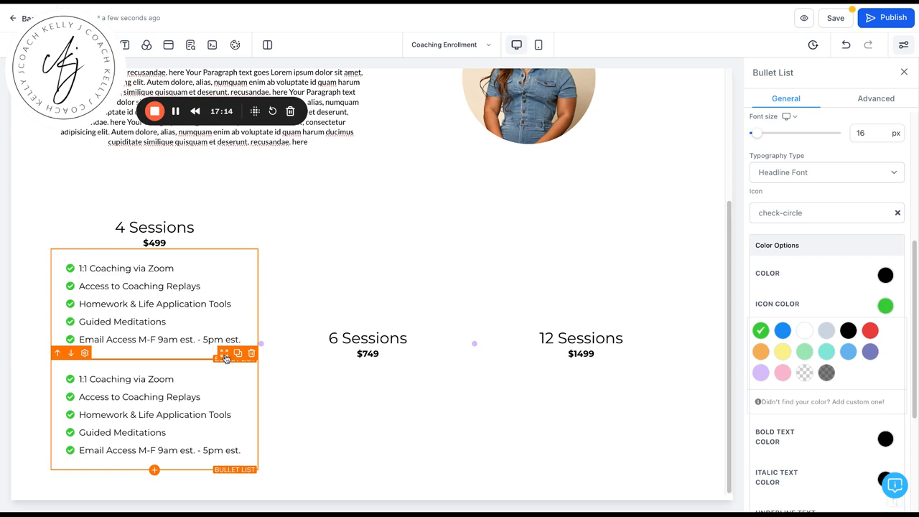
mouse_move(225, 359)
mouse_down()
mouse_move(359, 352)
mouse_move(227, 375)
mouse_move(230, 358)
mouse_up()
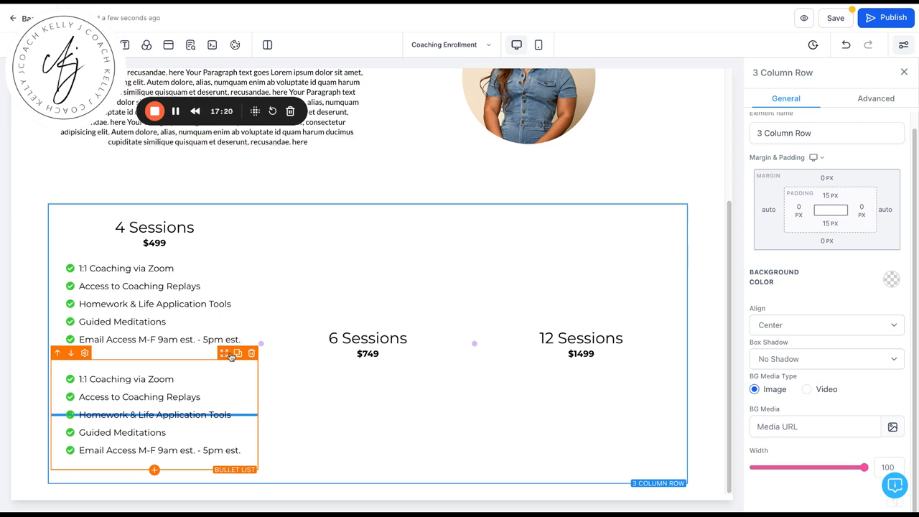
drag(230, 356, 366, 403)
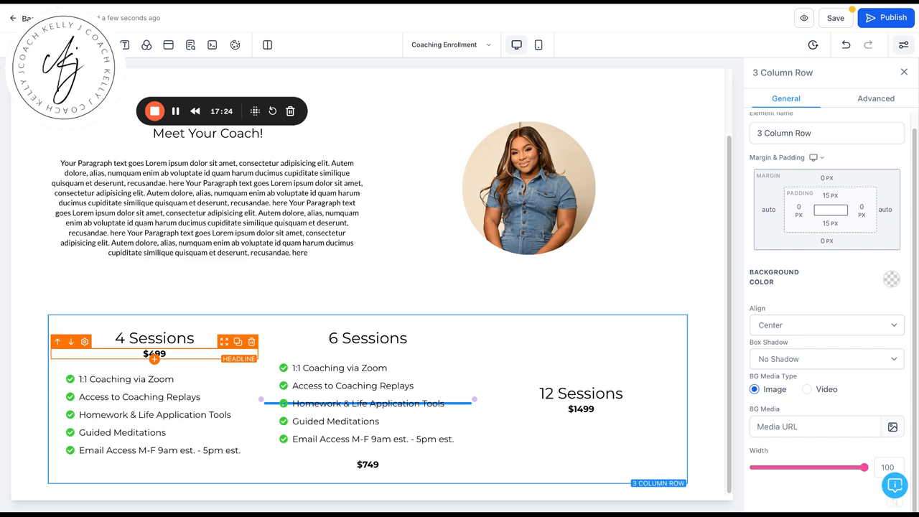
drag(366, 402, 366, 406)
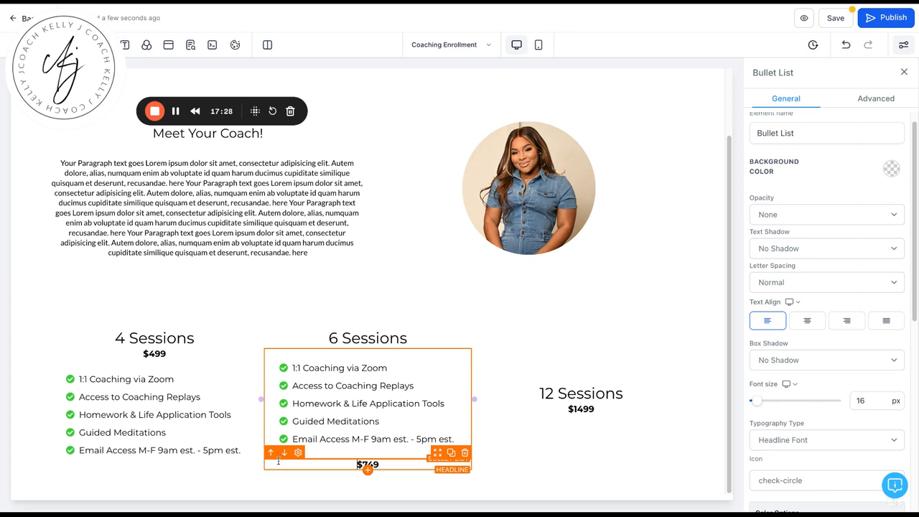
click(271, 453)
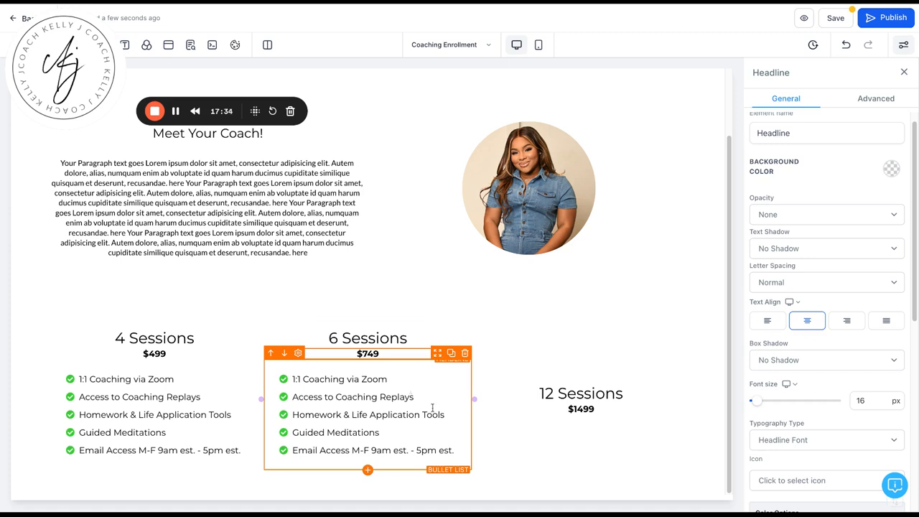
- Duplicate the 6 Sessions bullet list into the 12 Sessions column, placing the copy below the $1499 headline
click(433, 407)
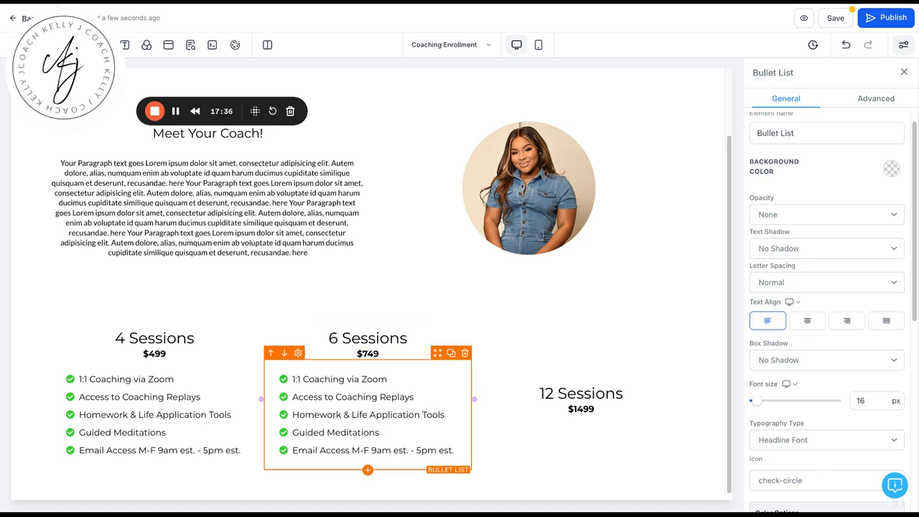
click(451, 356)
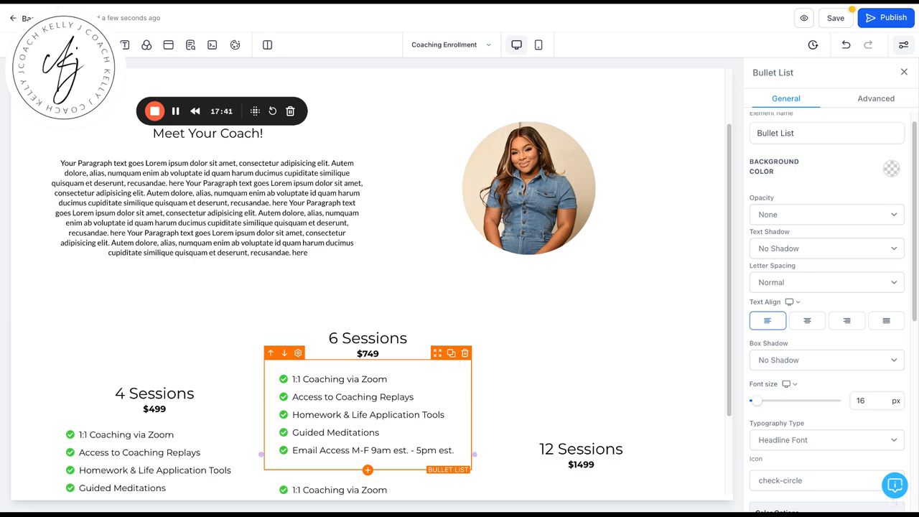
scroll(435, 385, down, 2)
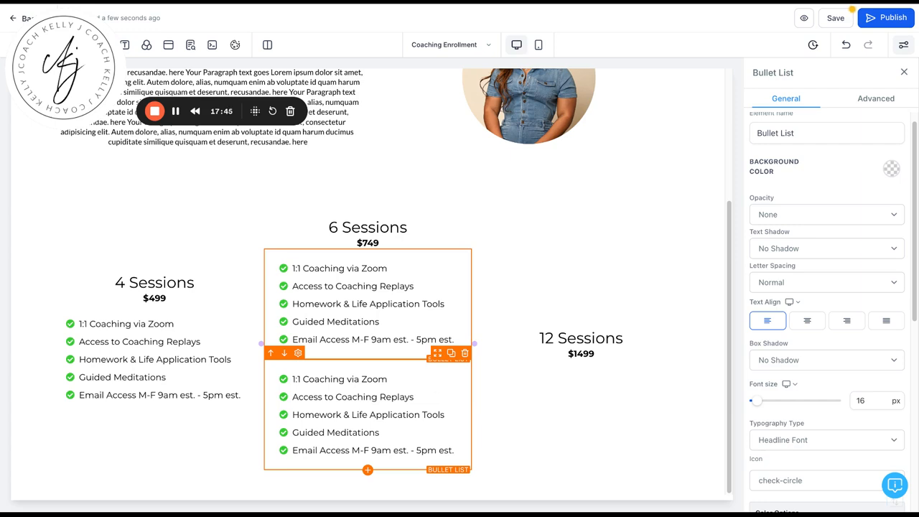
drag(458, 360, 580, 353)
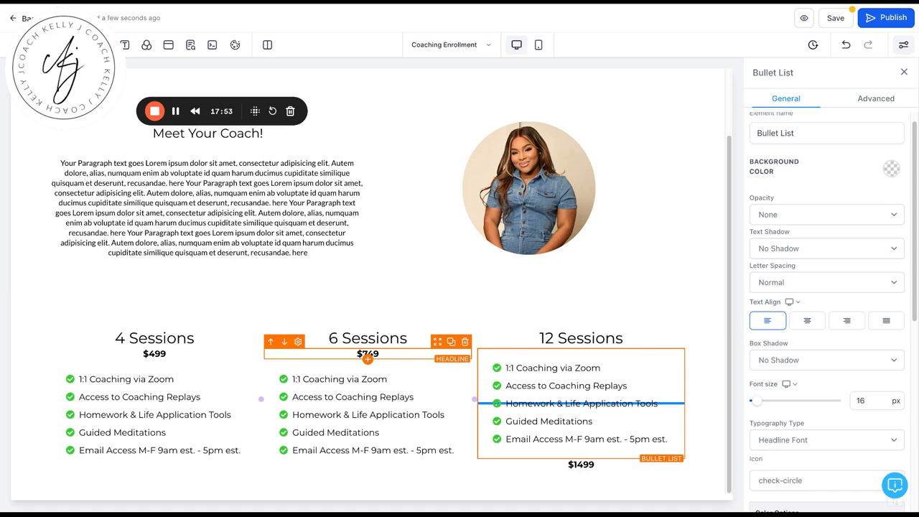
drag(581, 403, 581, 465)
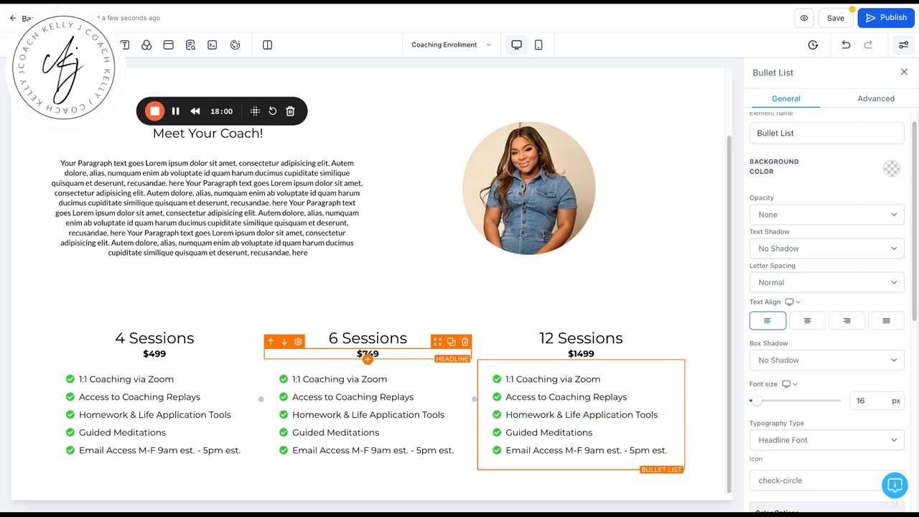
- Save the Coaching Enrollment page
scroll(570, 349, down, 1)
scroll(571, 348, up, 1)
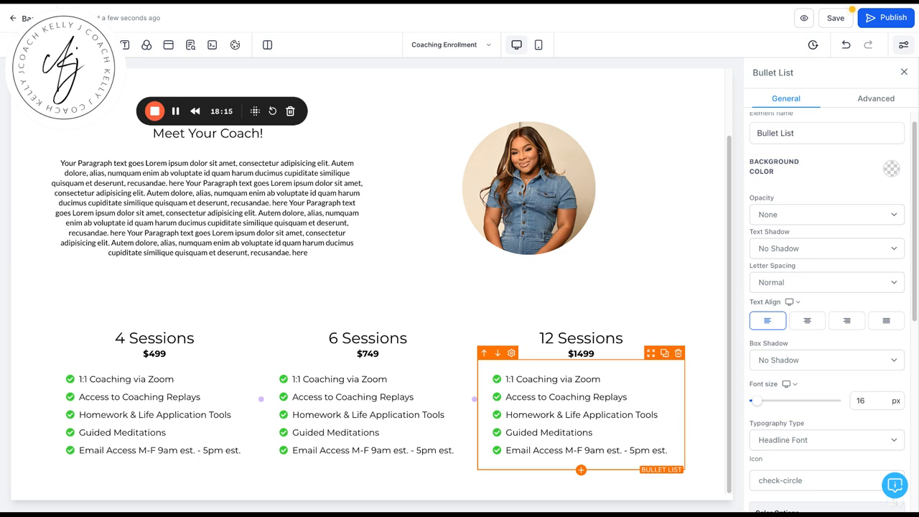
click(841, 19)
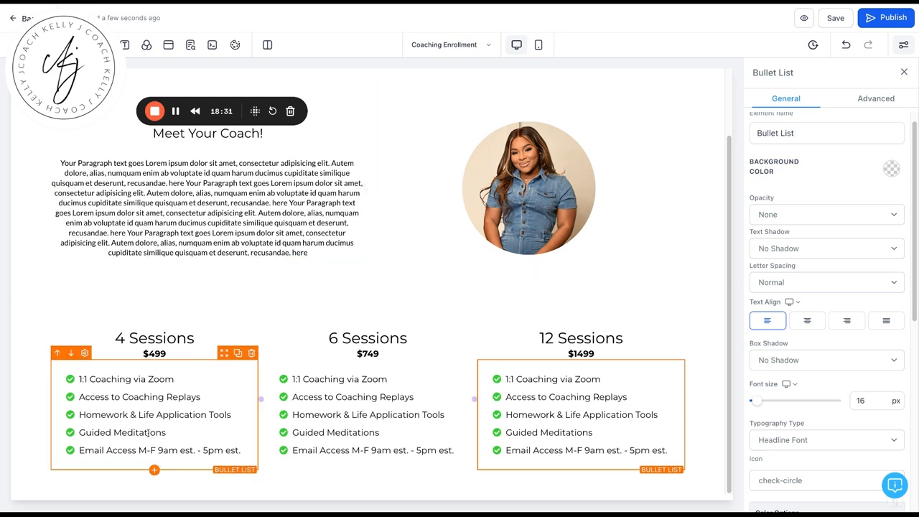
- Add a button element below the bullet list in the 4 Sessions column
click(155, 470)
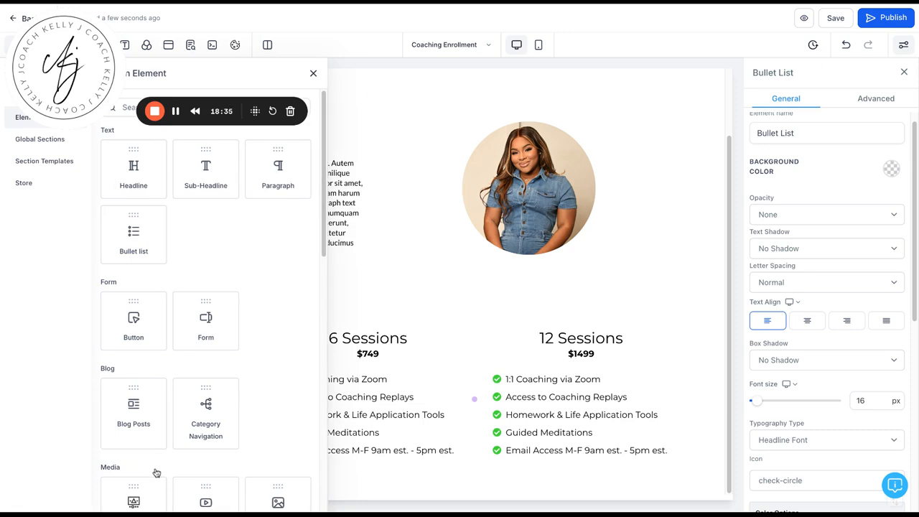
click(133, 316)
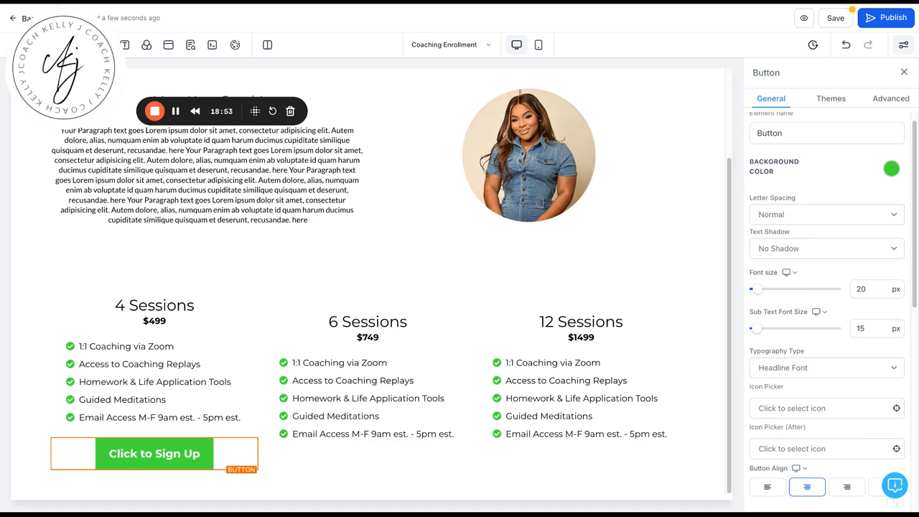
click(891, 169)
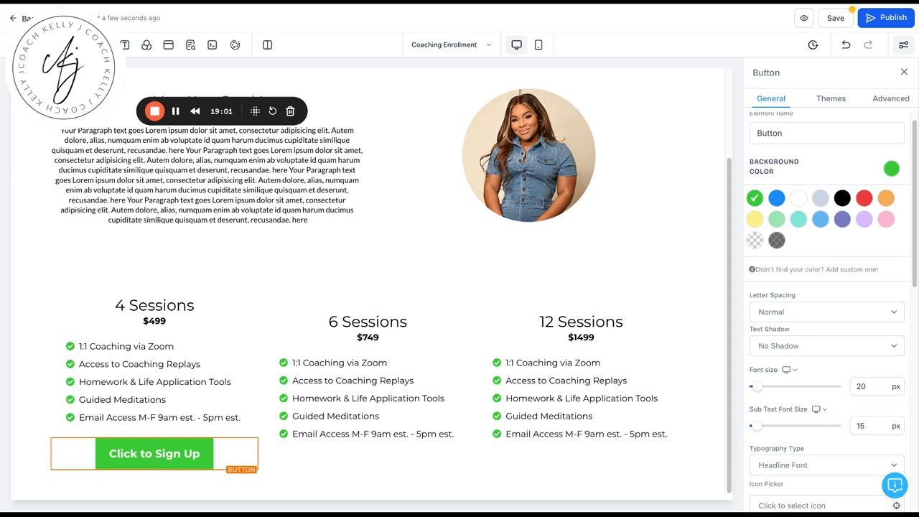
click(830, 270)
click(805, 310)
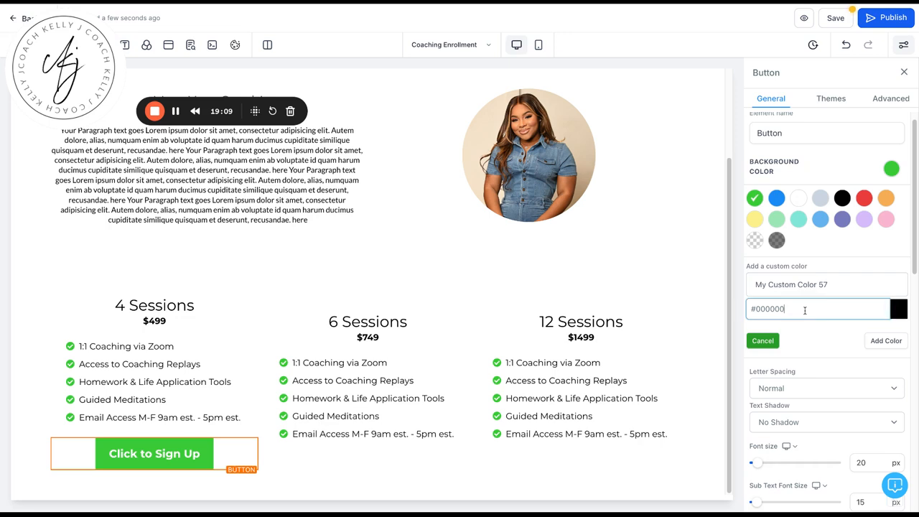
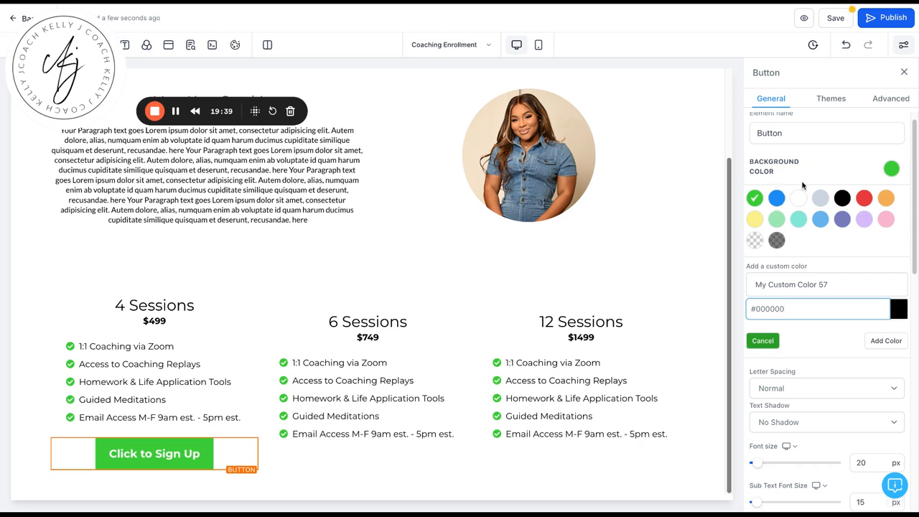
click(762, 340)
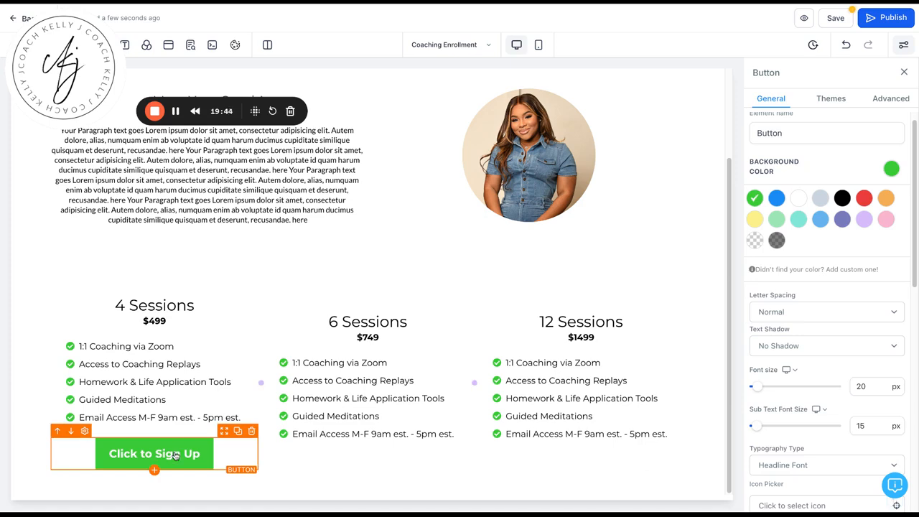
- Review the sign-up button's general settings, preset color themes, text options and link action
scroll(769, 311, down, 6)
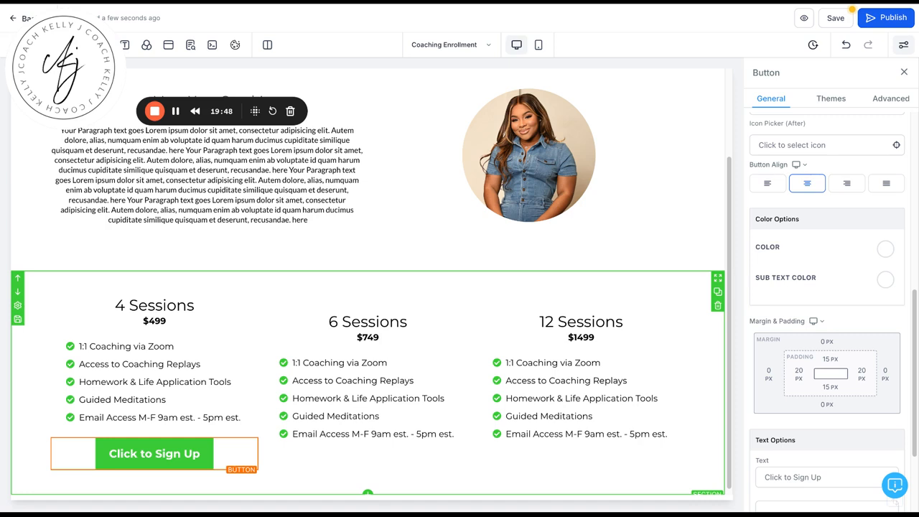
scroll(825, 309, up, 3)
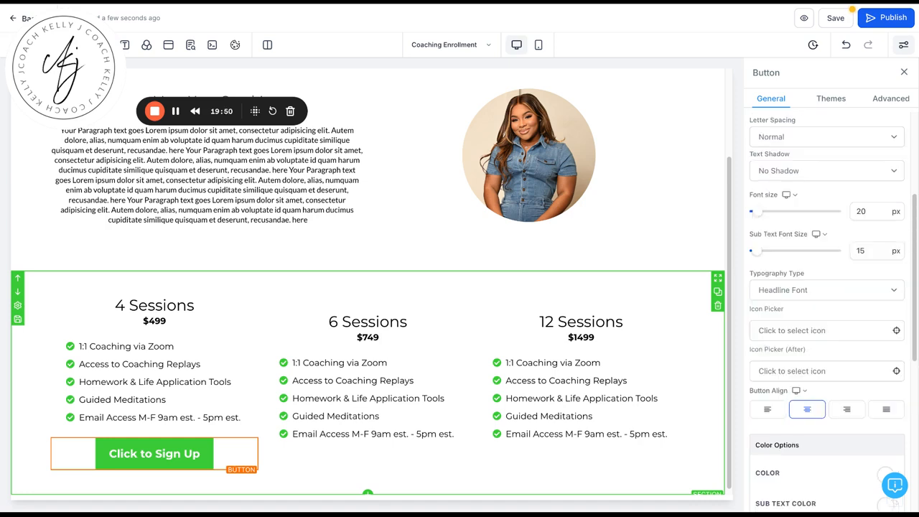
scroll(826, 308, up, 1)
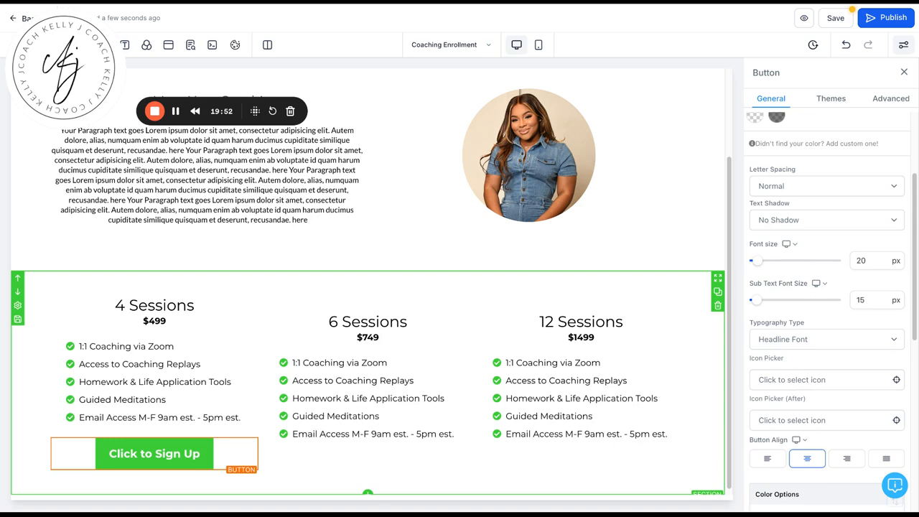
scroll(837, 201, up, 2)
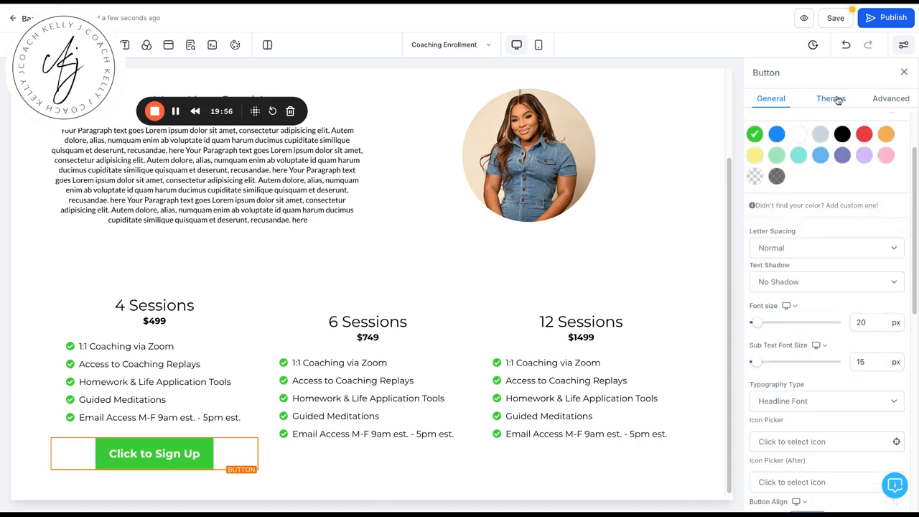
click(833, 99)
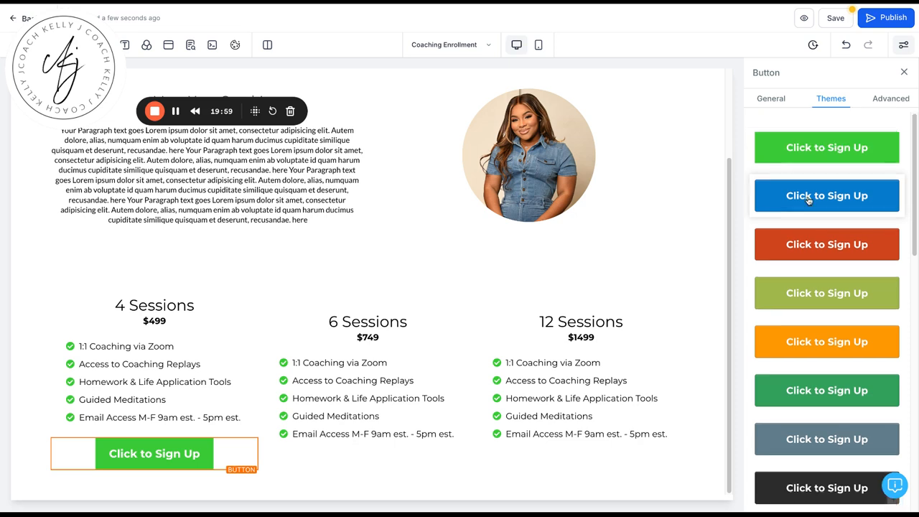
scroll(808, 200, down, 5)
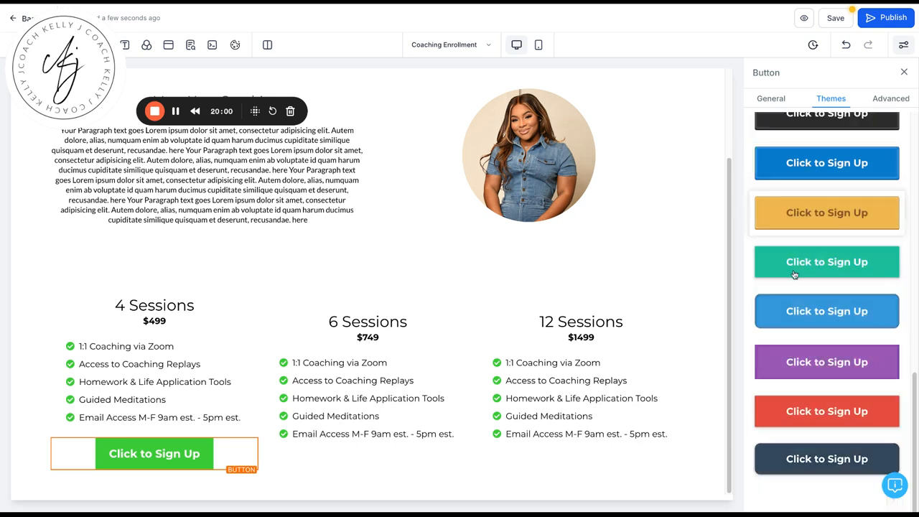
scroll(813, 140, up, 5)
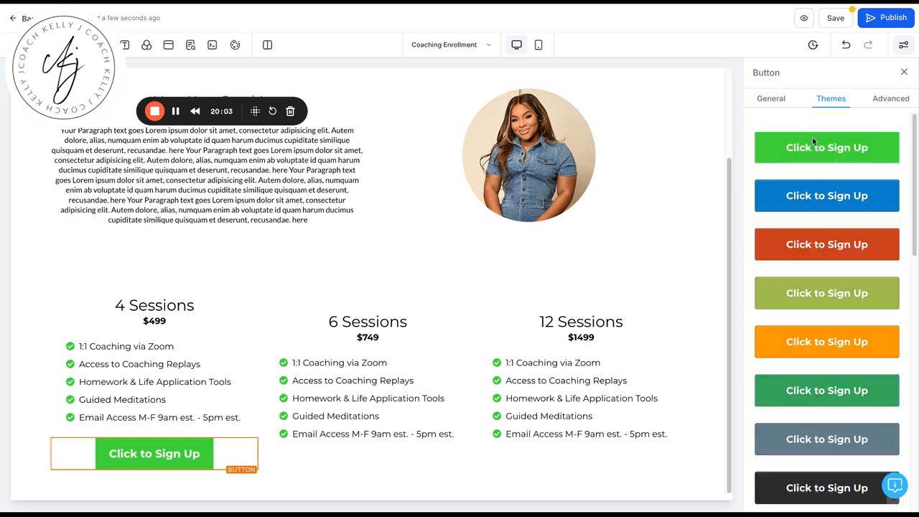
click(772, 100)
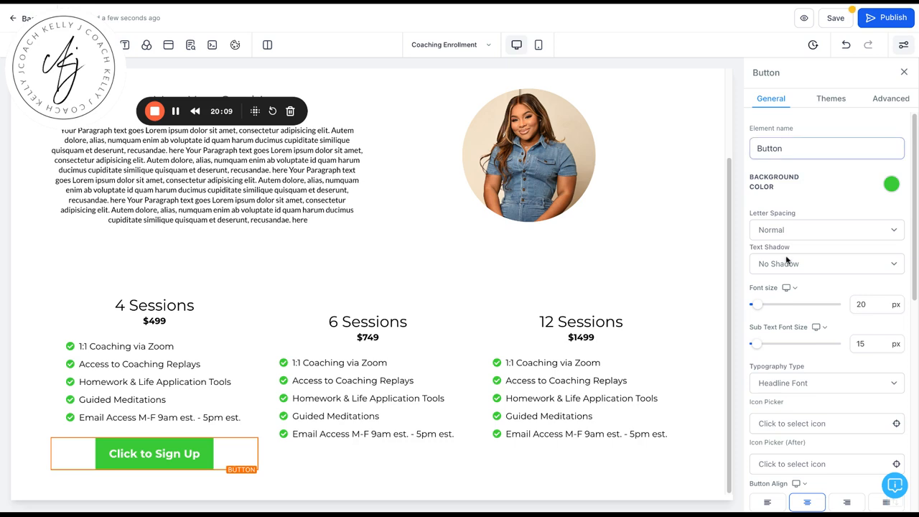
scroll(786, 259, down, 2)
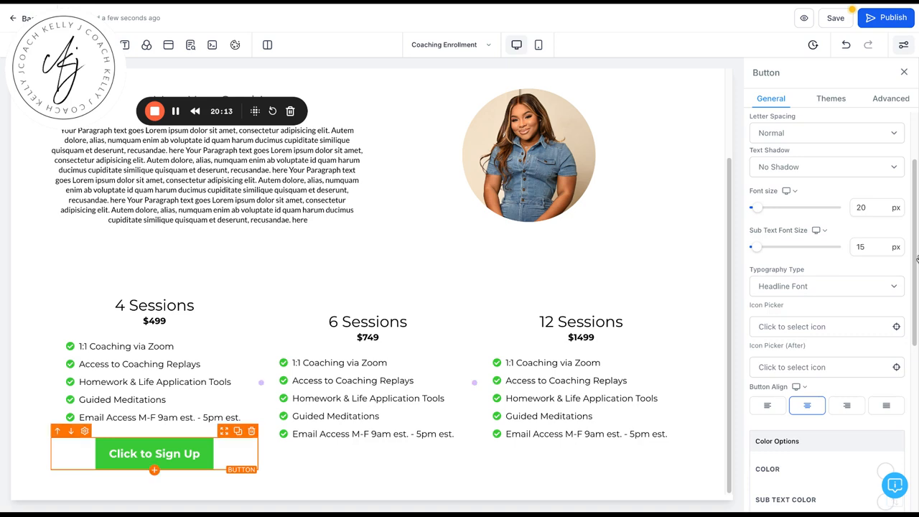
scroll(917, 258, down, 6)
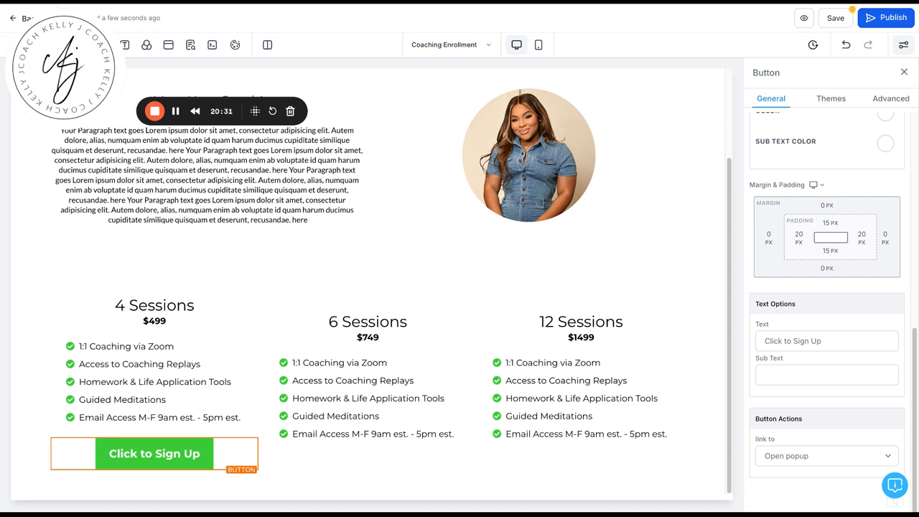
click(827, 456)
- Change the text of the button in the 4 Sessions column to "Enroll Today"
mouse_move(218, 450)
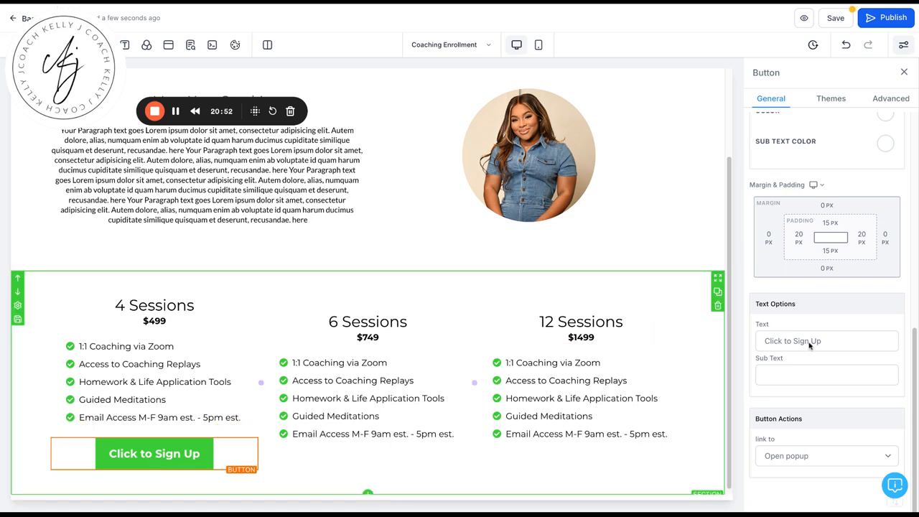
triple_click(785, 341)
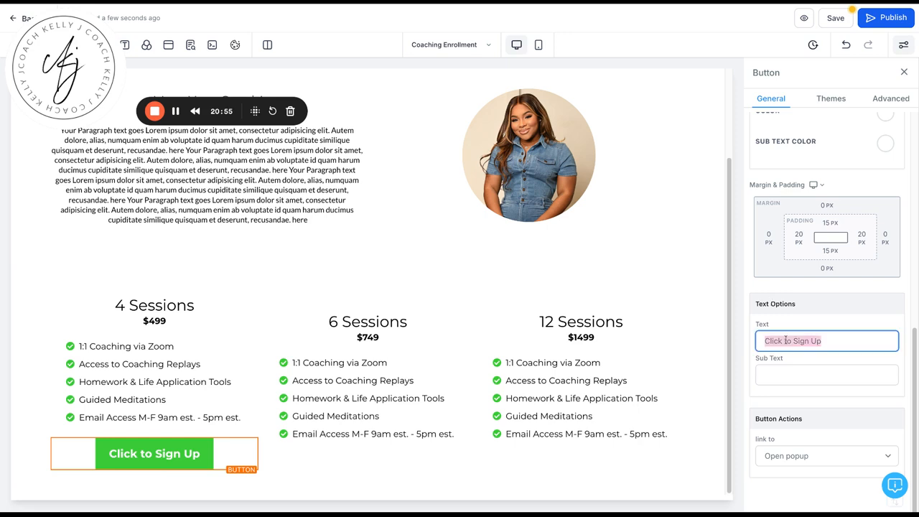
text(Enro)
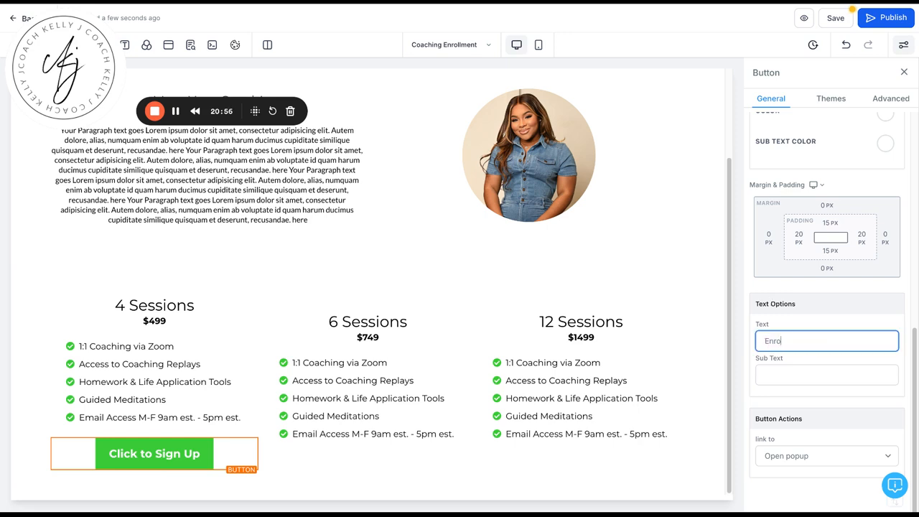
text(ll To)
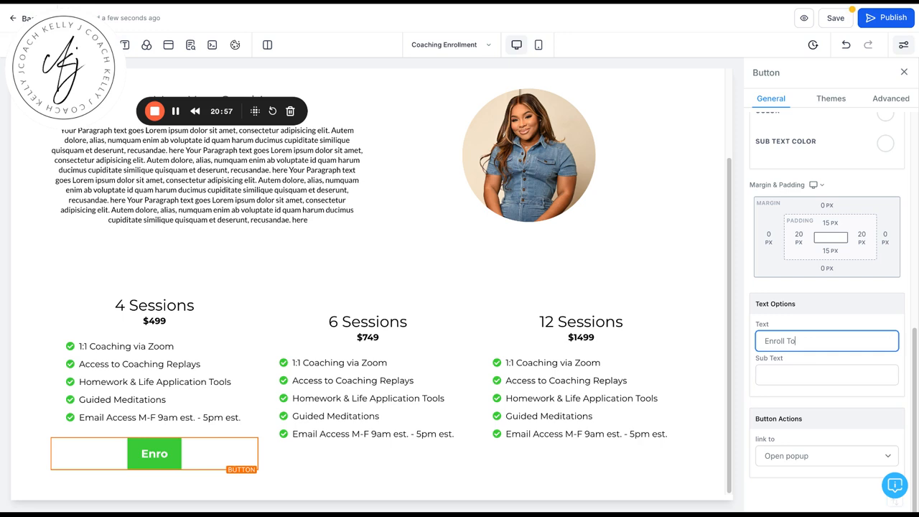
text(day)
click(206, 451)
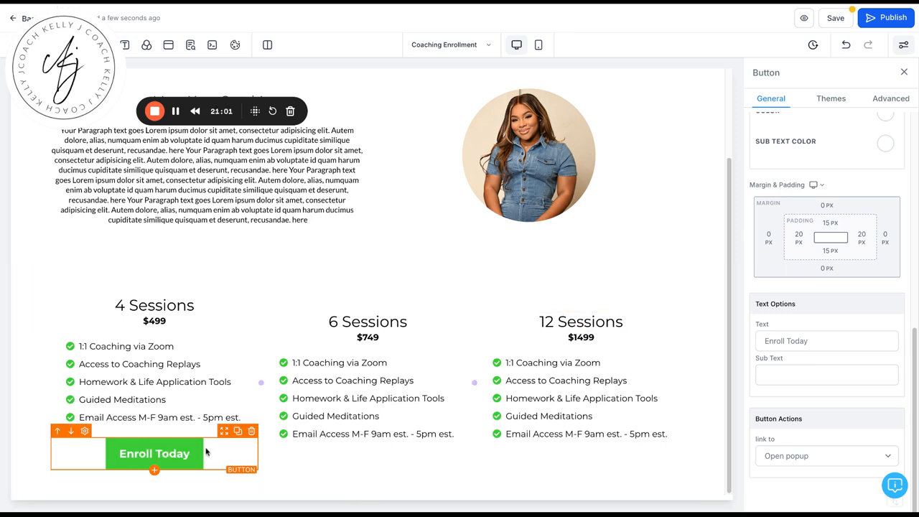
- Place copies of the Enroll Today button below the 6 Sessions and 12 Sessions bullet lists, and save the page
click(238, 431)
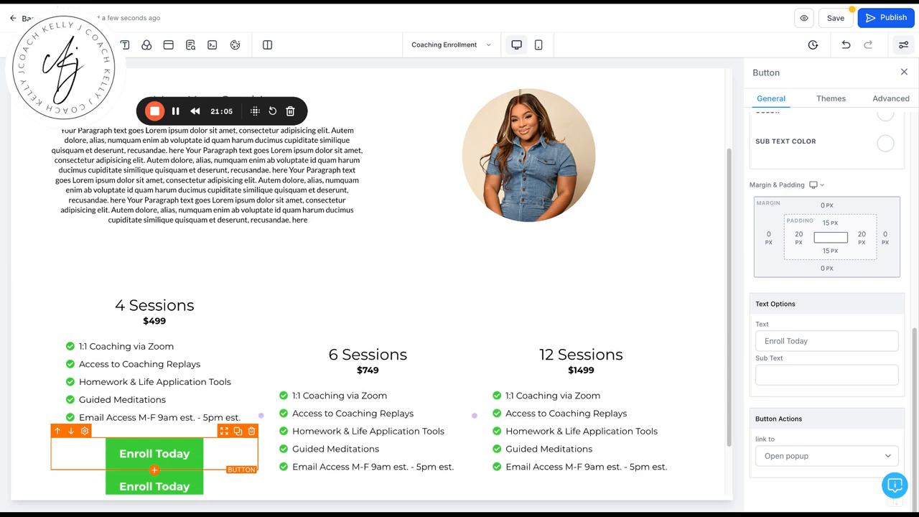
scroll(227, 371, down, 1)
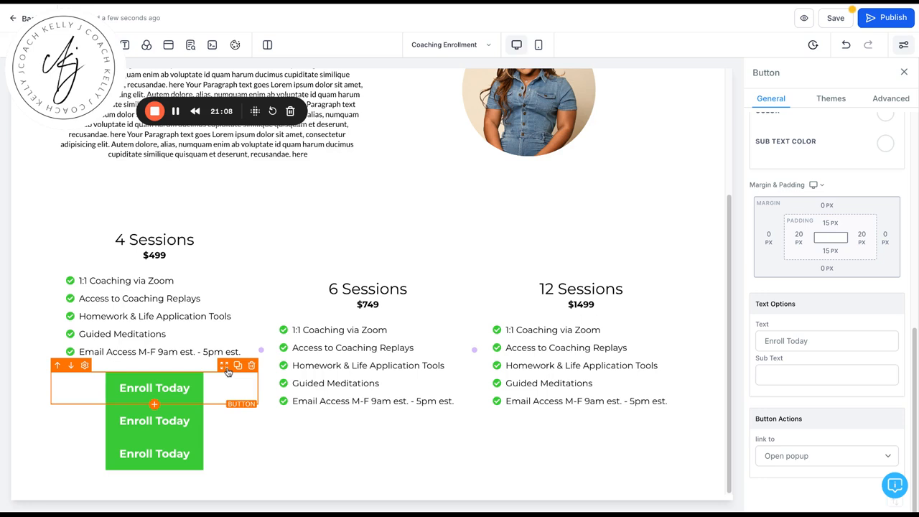
drag(226, 370, 228, 372)
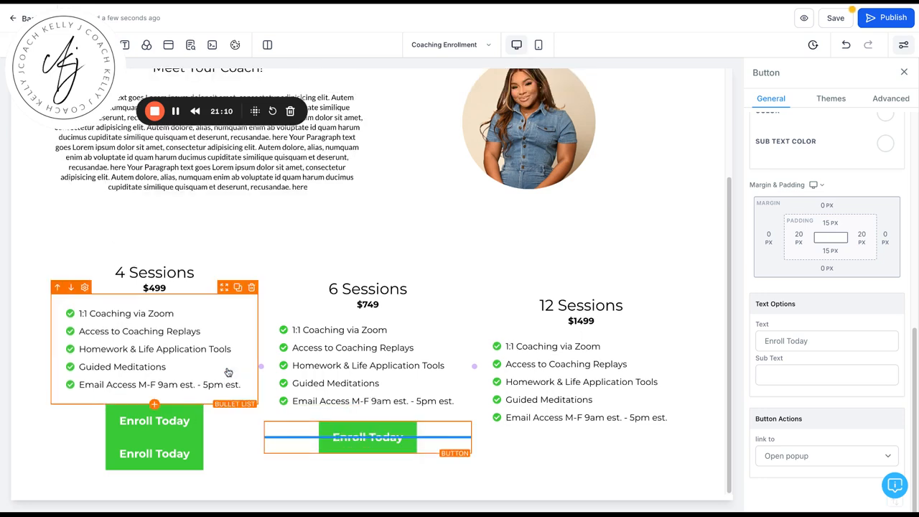
drag(228, 372, 228, 371)
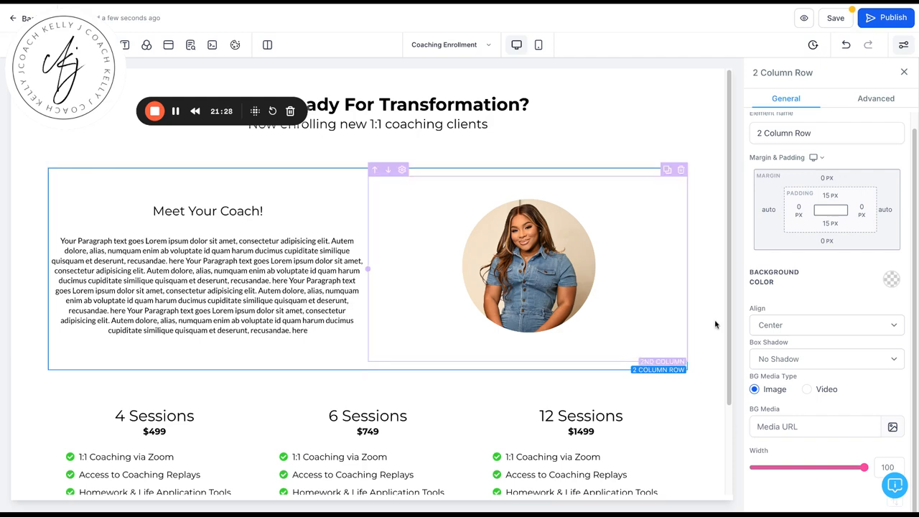
scroll(715, 324, down, 3)
click(836, 17)
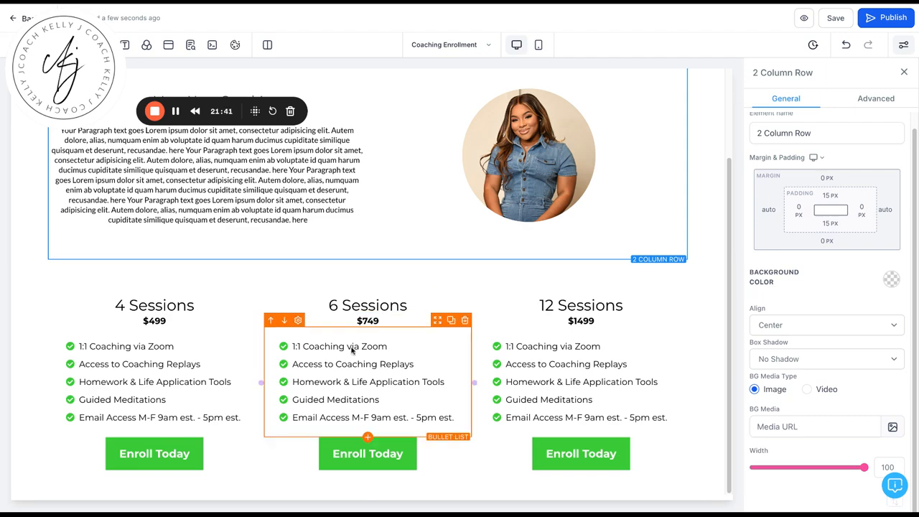
- Remove the extra blank lines at the end of the "Meet Your Coach!" paragraph
scroll(347, 352, up, 3)
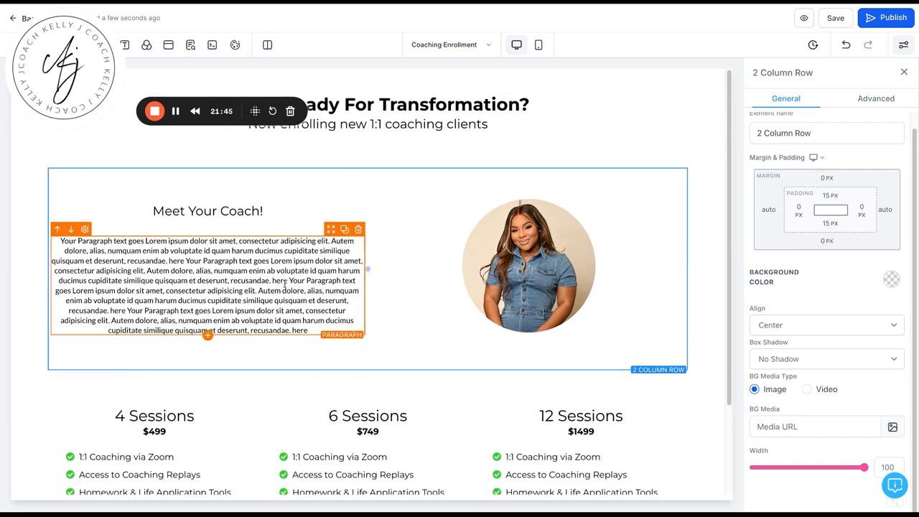
scroll(285, 284, down, 1)
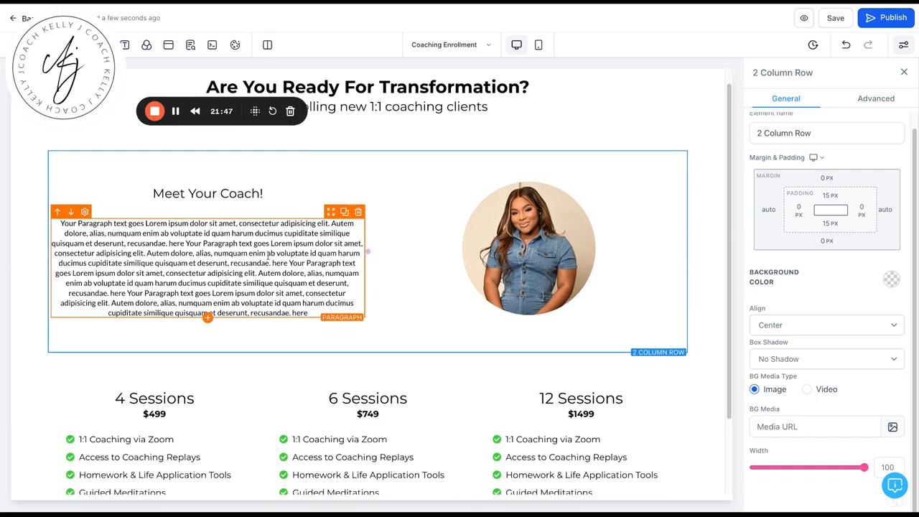
click(326, 313)
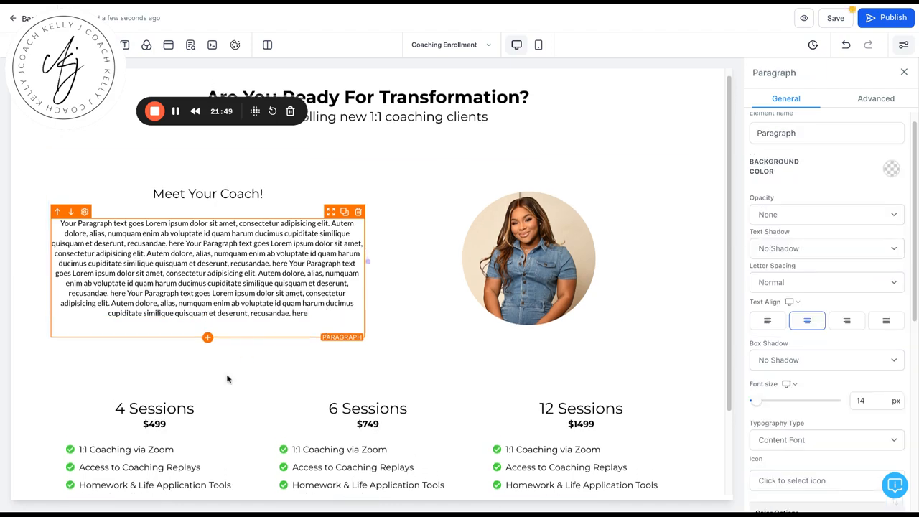
key(BackSpace)
key(BackSpace)
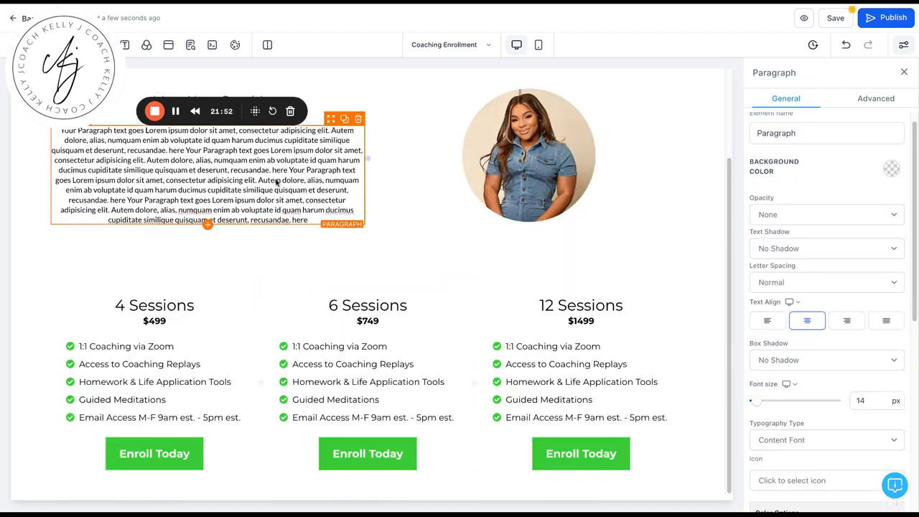
scroll(276, 181, up, 2)
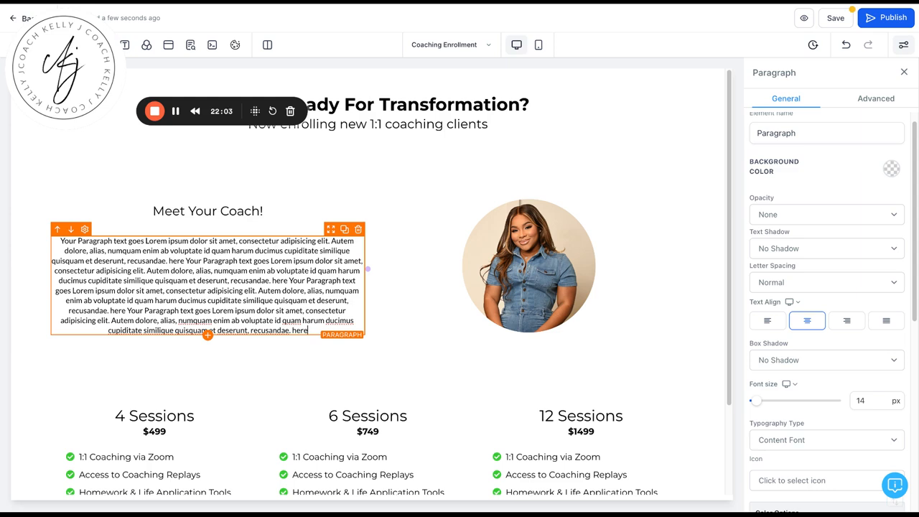
scroll(448, 406, down, 2)
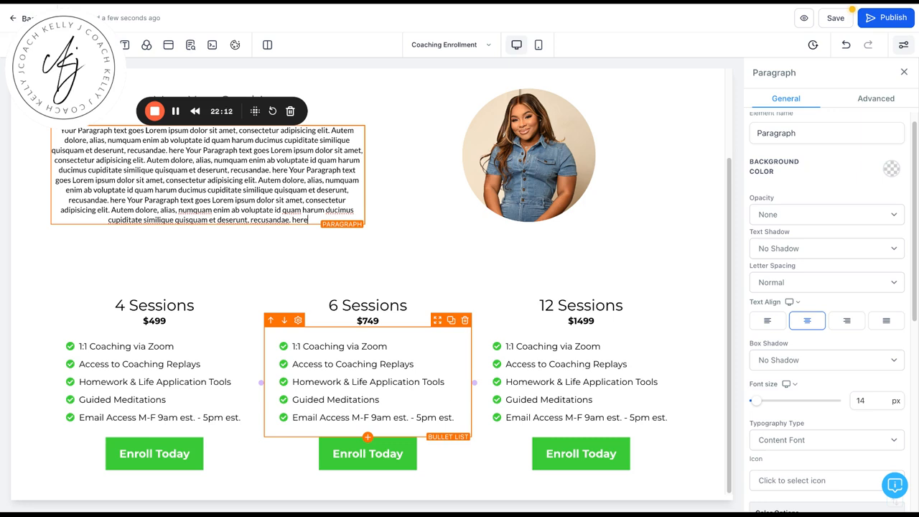
scroll(367, 287, up, 2)
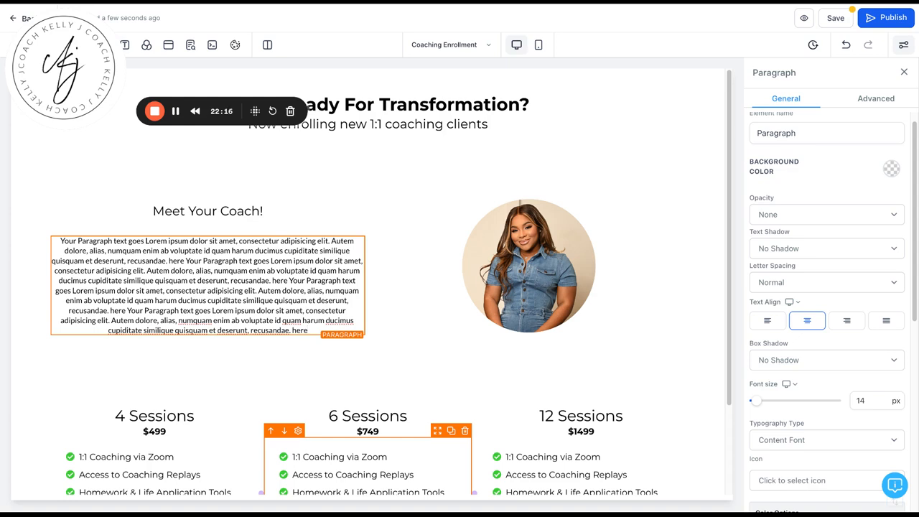
scroll(367, 287, down, 2)
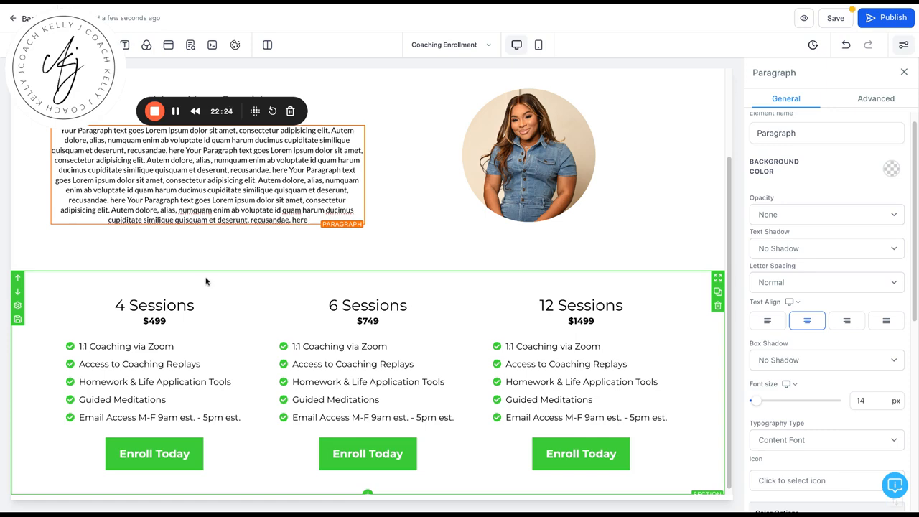
scroll(206, 280, up, 1)
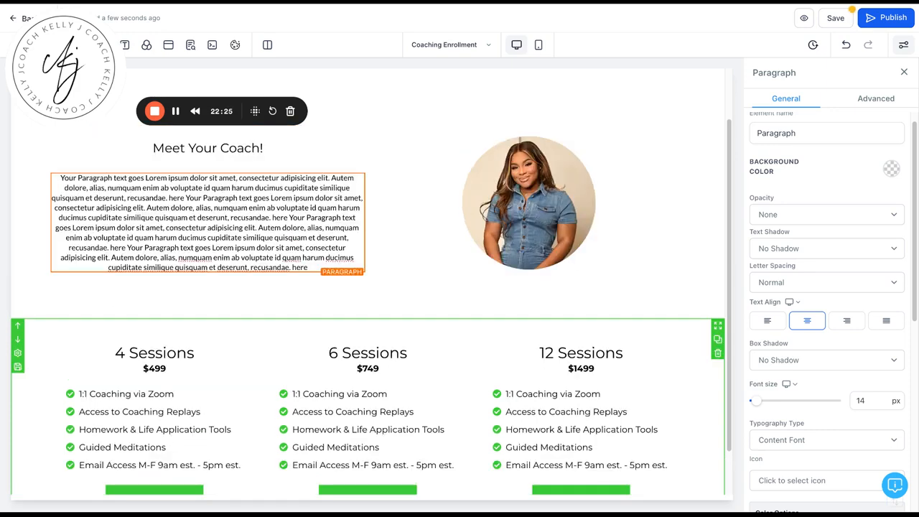
- Mix the custom pale blue #EEF5FF and apply it as the background color of the "Meet Your Coach!" section
scroll(43, 367, up, 1)
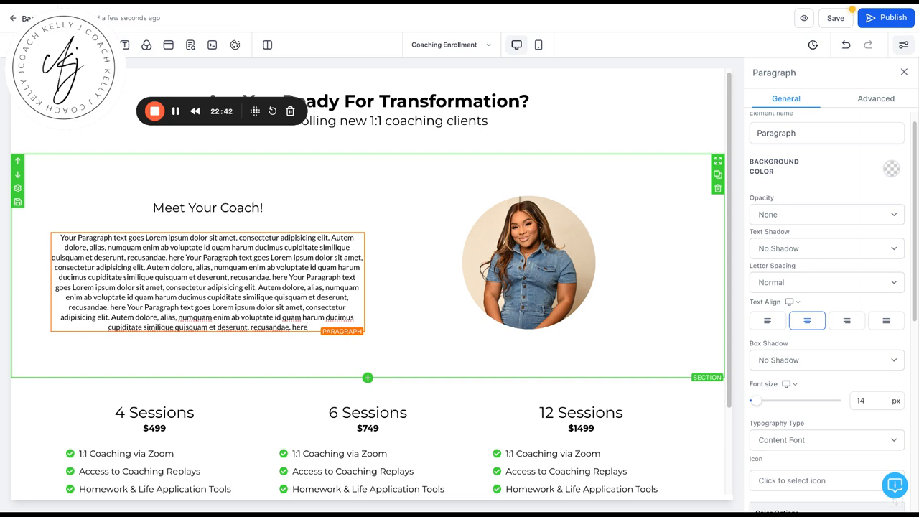
click(18, 189)
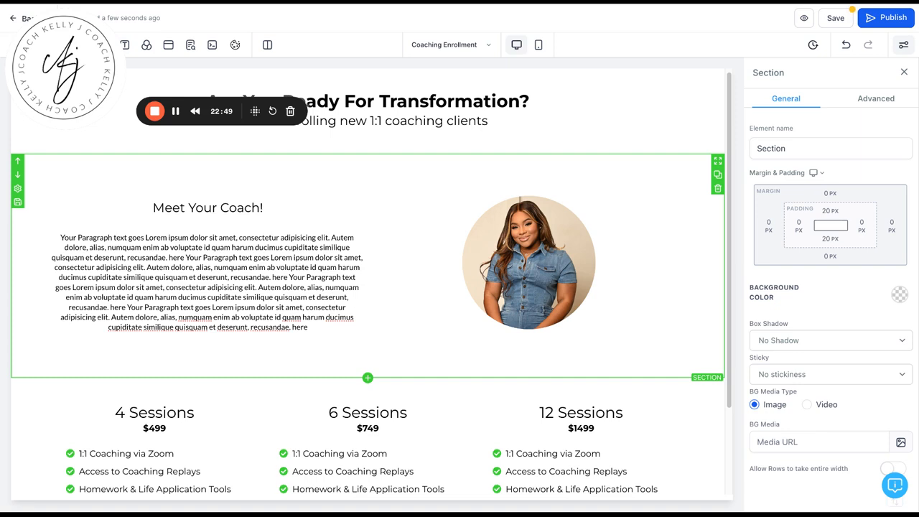
click(899, 295)
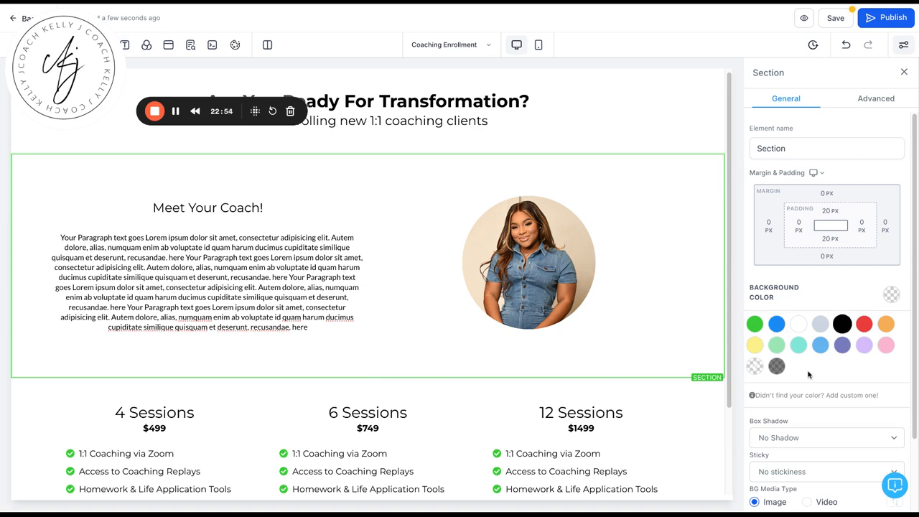
click(807, 396)
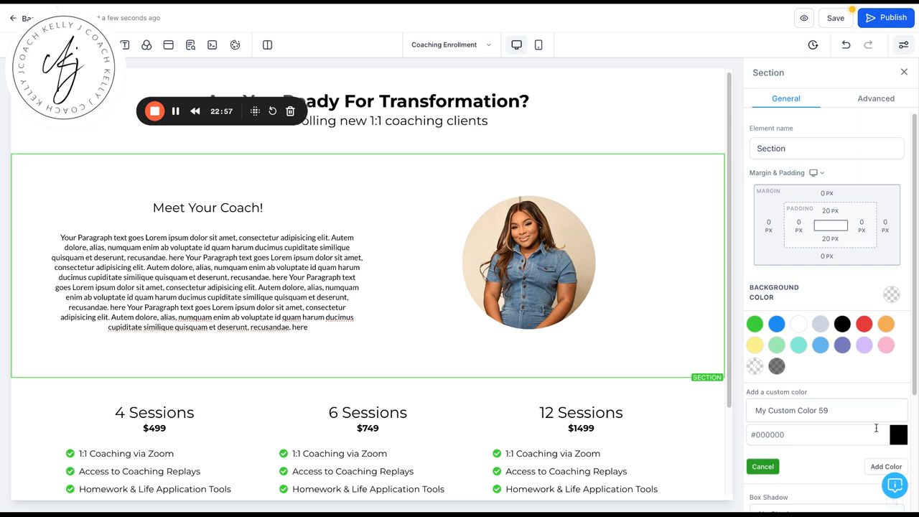
click(898, 435)
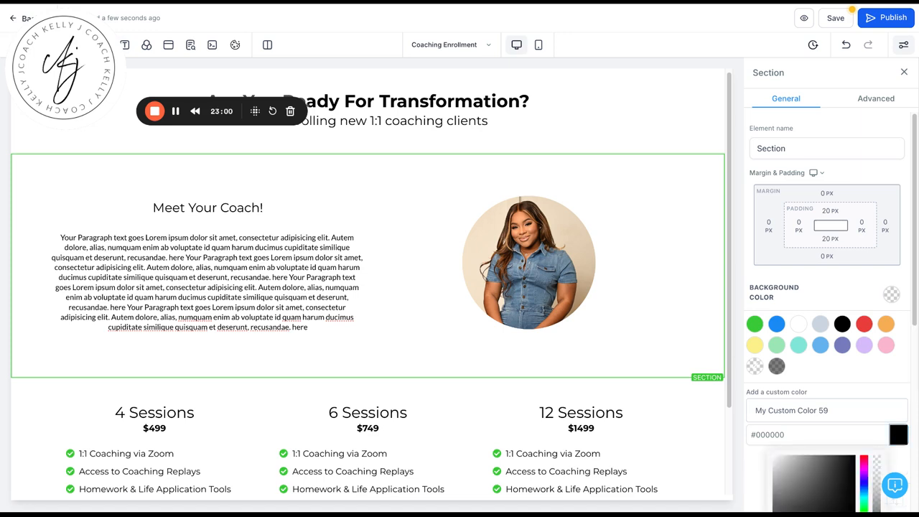
scroll(836, 414, down, 1)
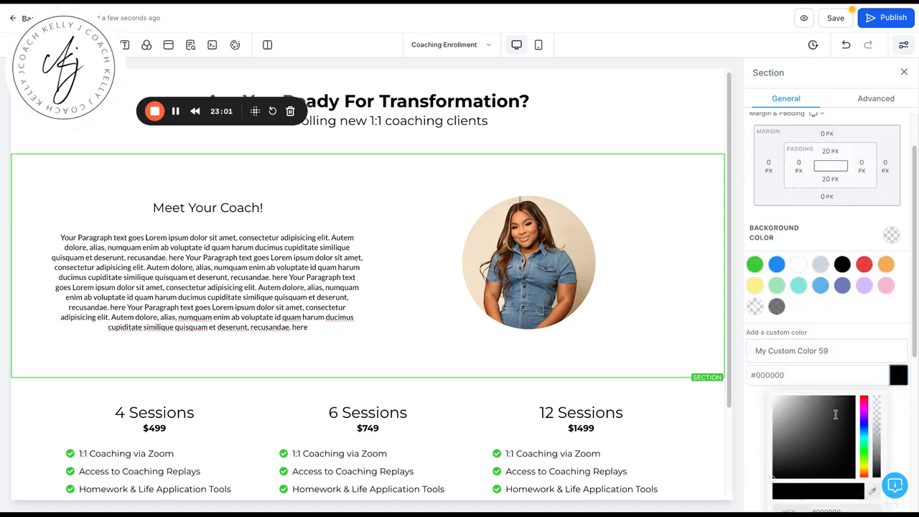
scroll(836, 414, down, 1)
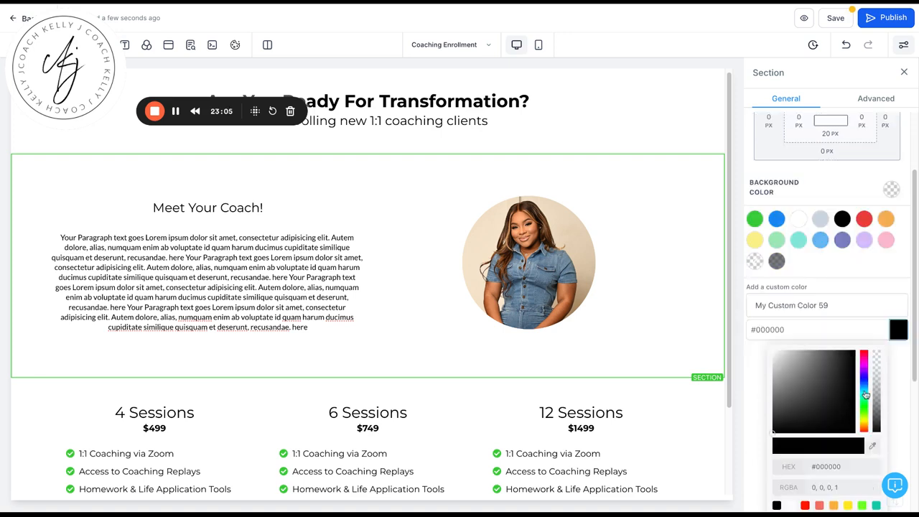
click(865, 395)
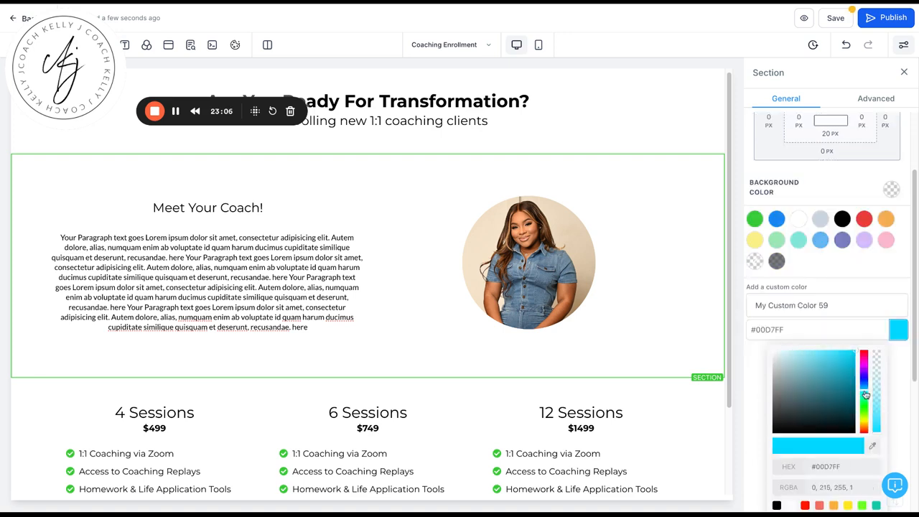
drag(866, 395, 863, 384)
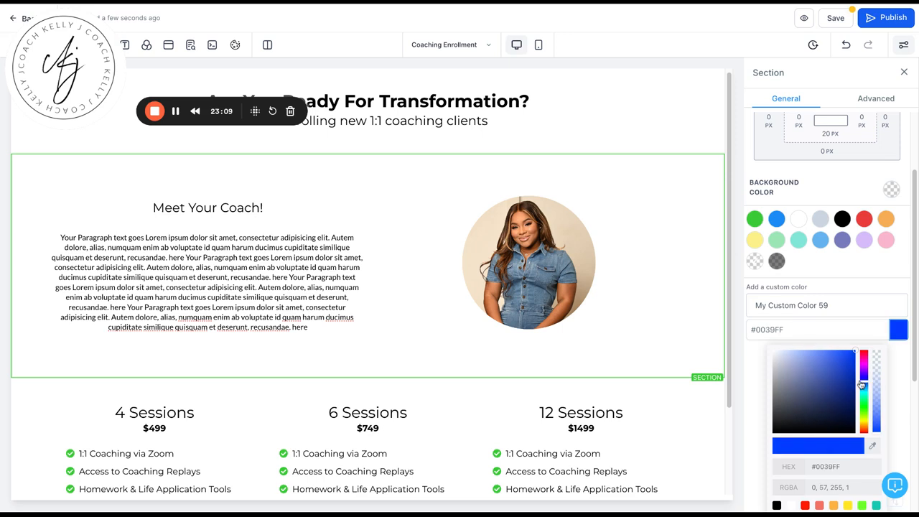
click(781, 356)
drag(864, 383, 865, 388)
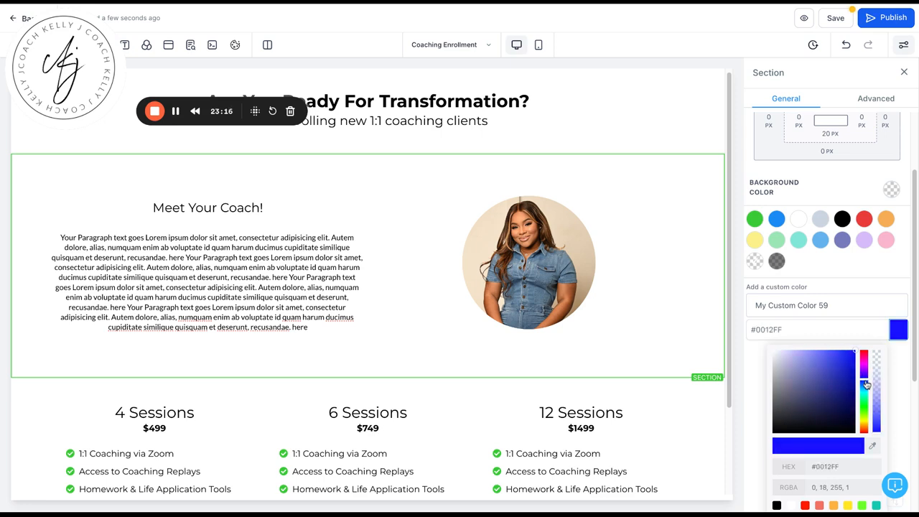
click(779, 352)
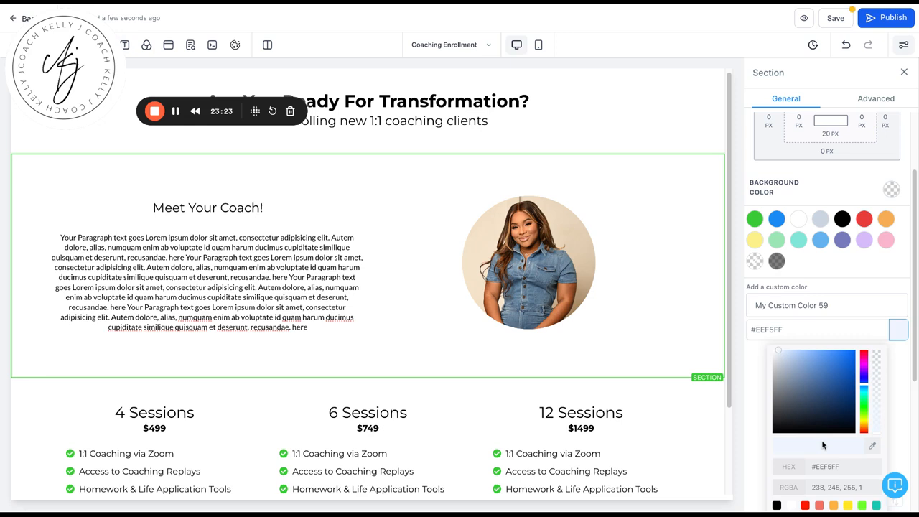
scroll(880, 417, down, 2)
click(881, 413)
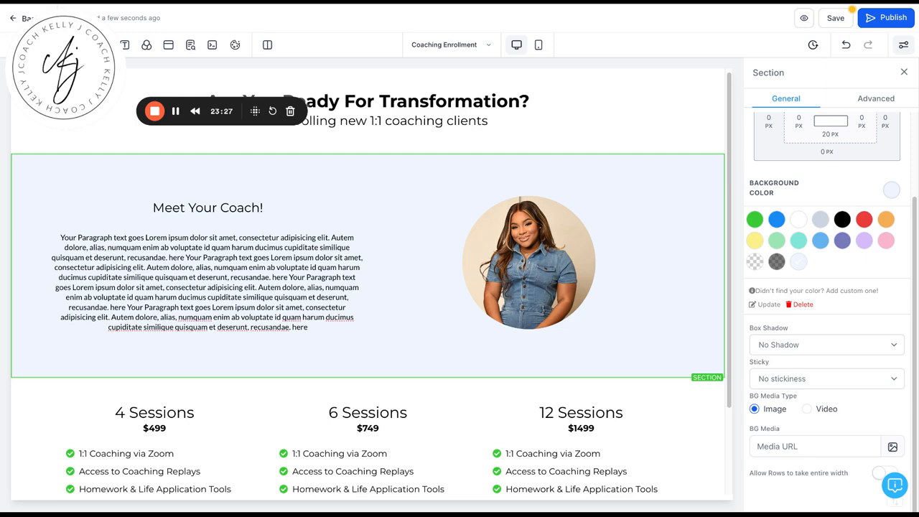
- Try the custom pale blue and translucent dark gray backgrounds on the session packages section, and return it to transparent
scroll(275, 334, up, 2)
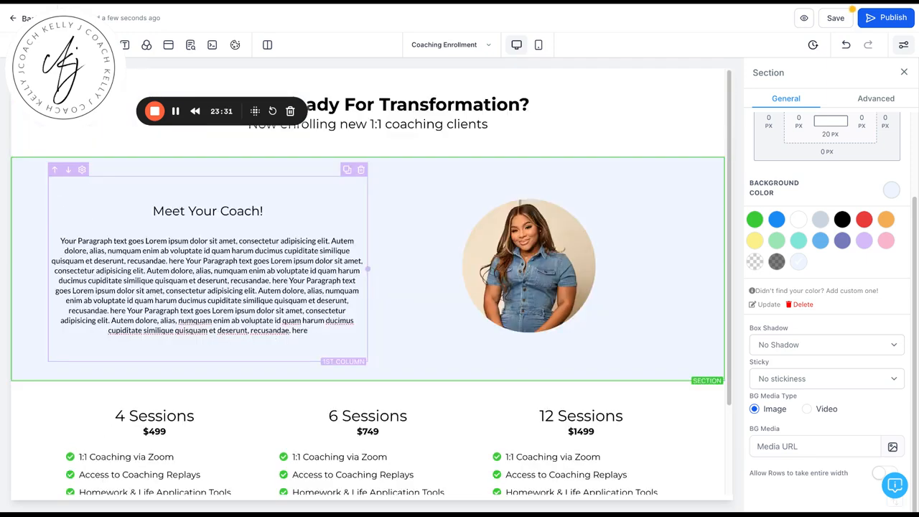
scroll(368, 287, down, 2)
scroll(367, 287, up, 2)
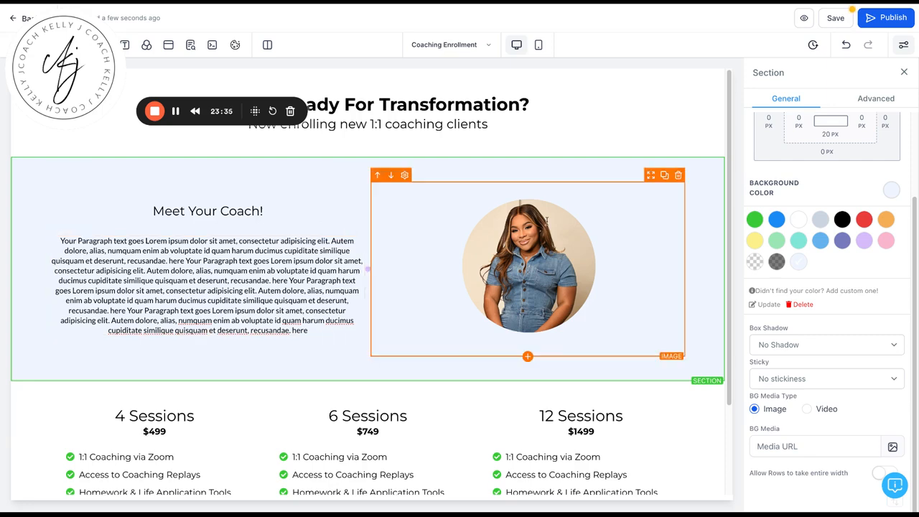
scroll(98, 289, down, 2)
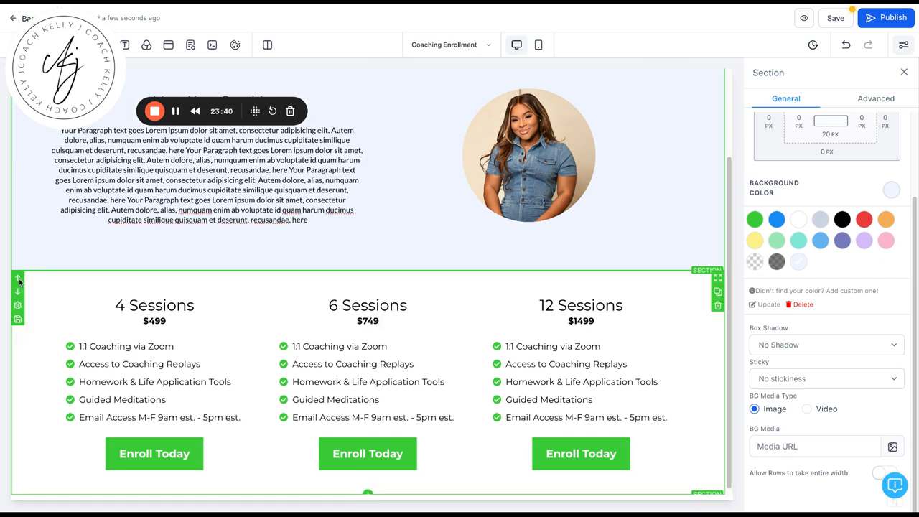
click(18, 281)
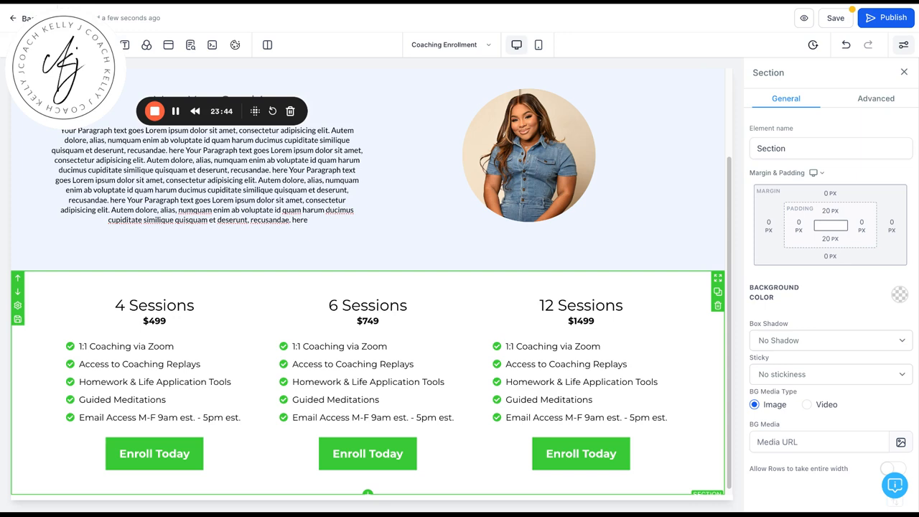
click(898, 293)
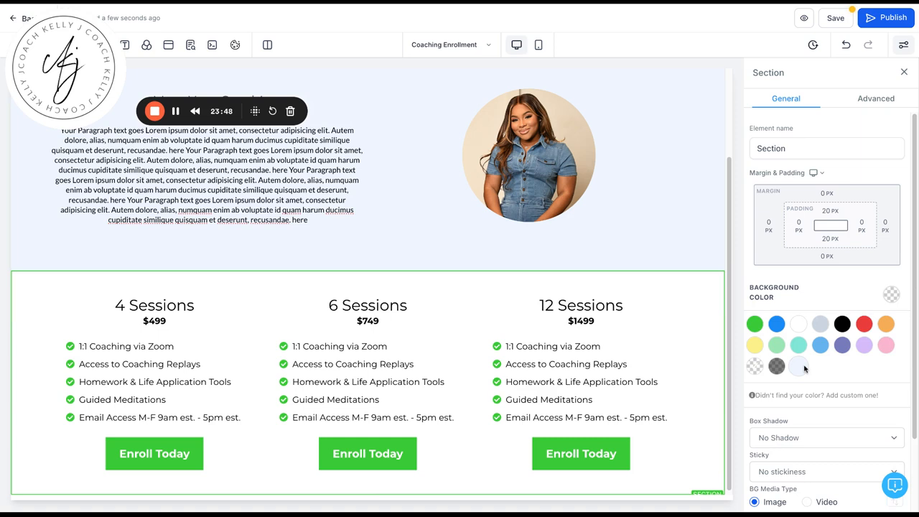
click(799, 367)
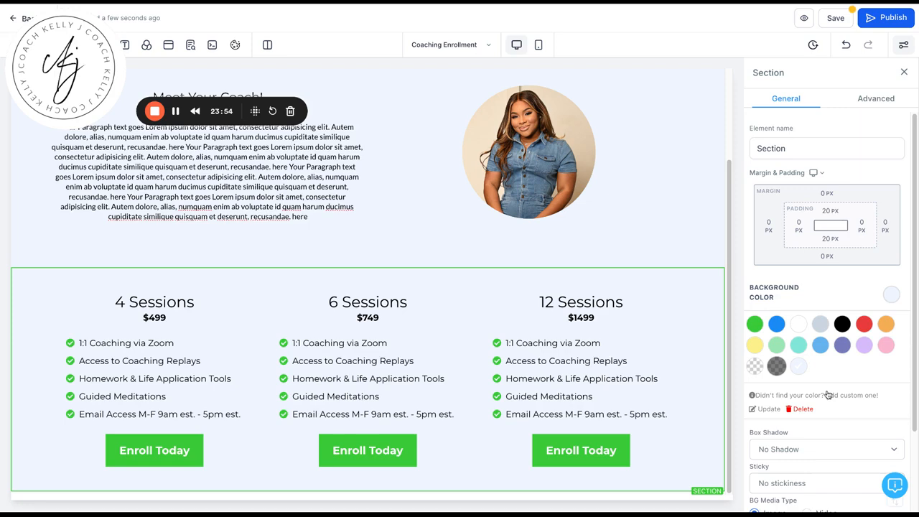
click(776, 367)
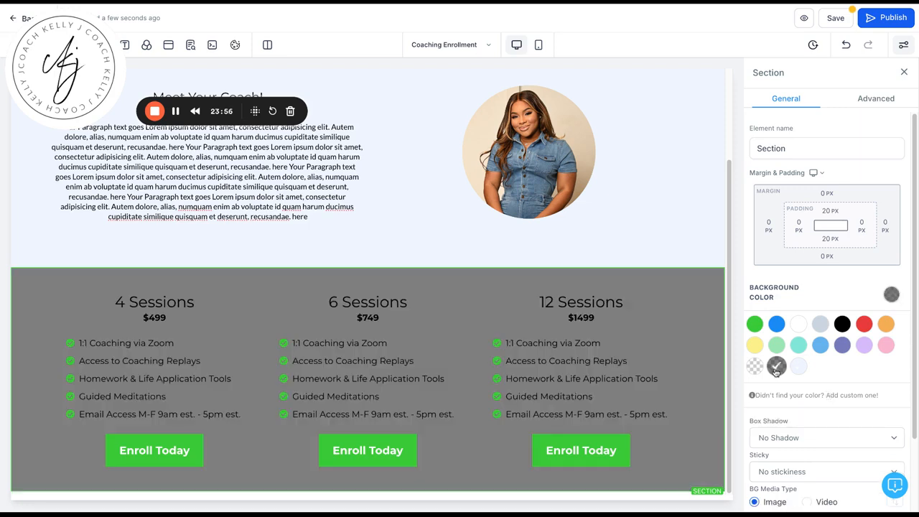
click(755, 367)
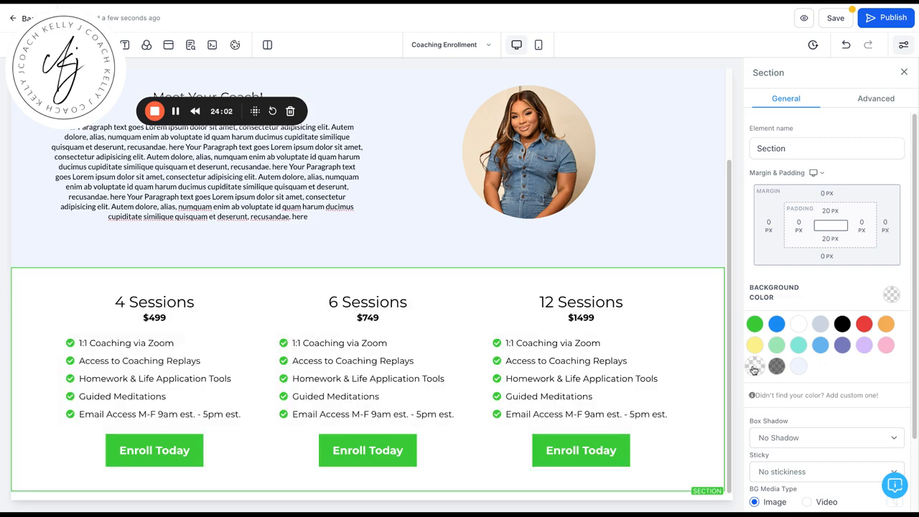
- Look over the section backgrounds across the page and save the page
click(692, 234)
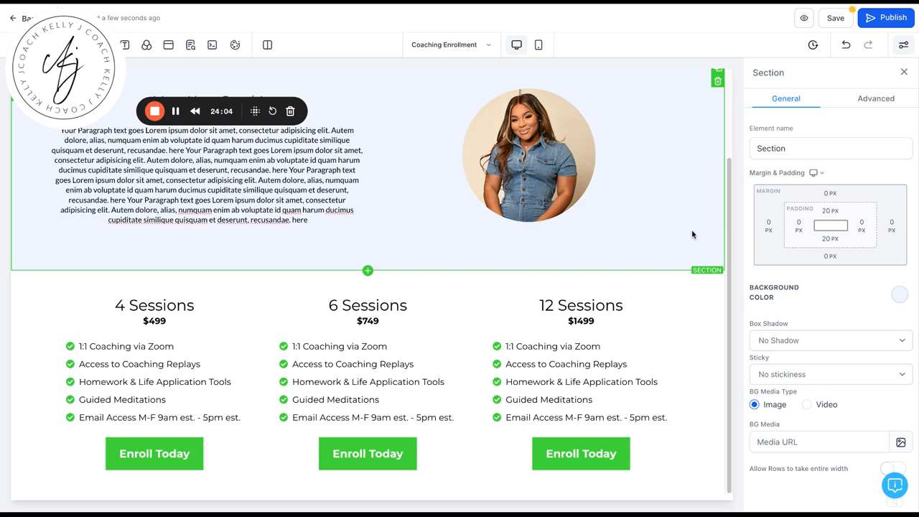
scroll(692, 234, up, 2)
scroll(693, 234, down, 3)
scroll(692, 234, up, 3)
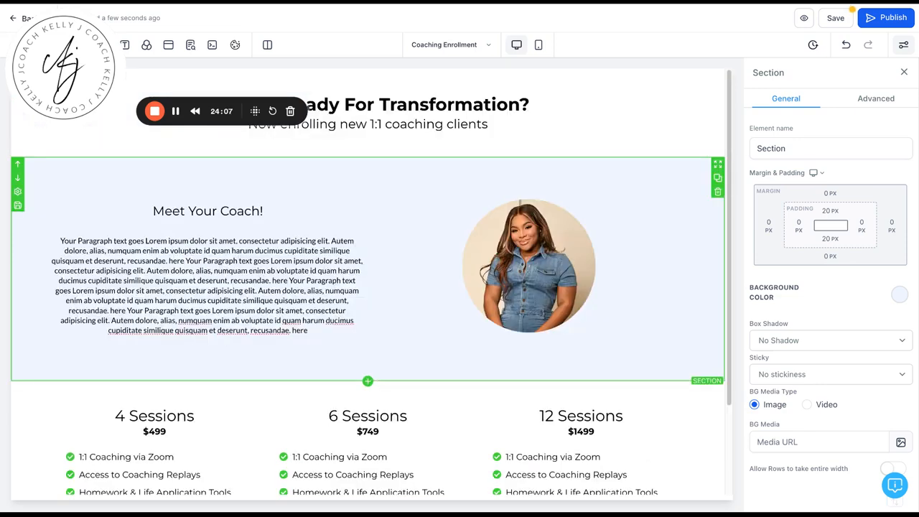
click(845, 18)
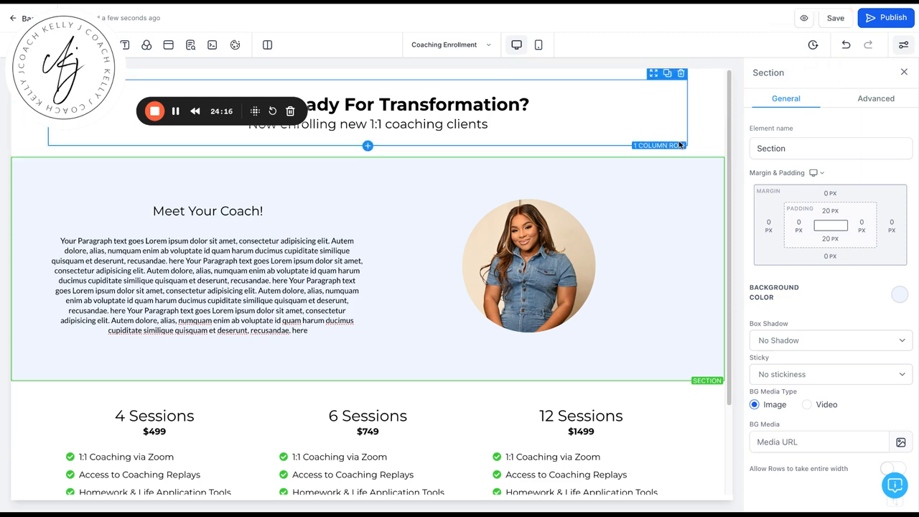
- Try a brighter blue against light blue as the top headline section's background color, and settle on light blue
click(717, 150)
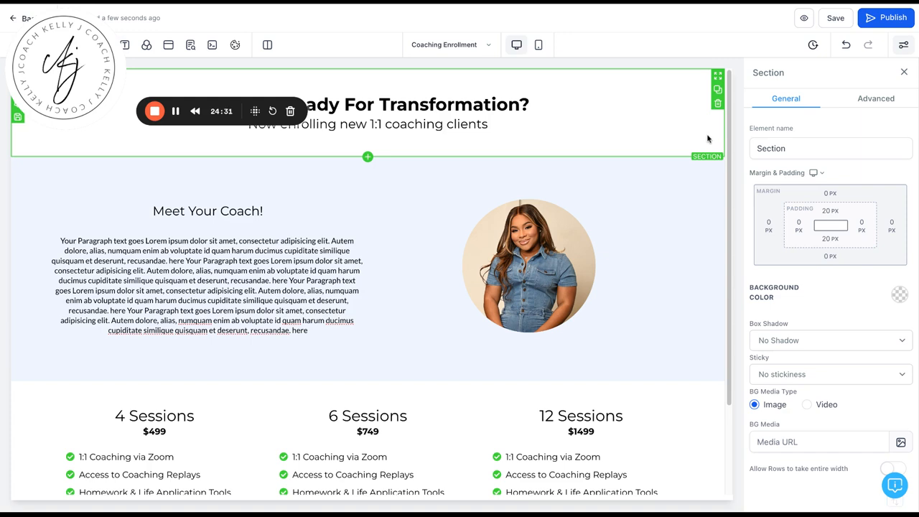
click(899, 294)
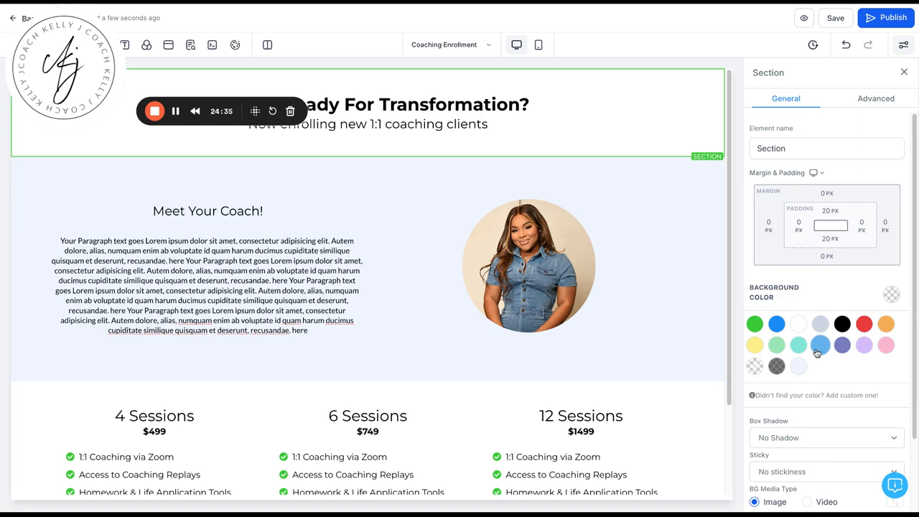
click(820, 346)
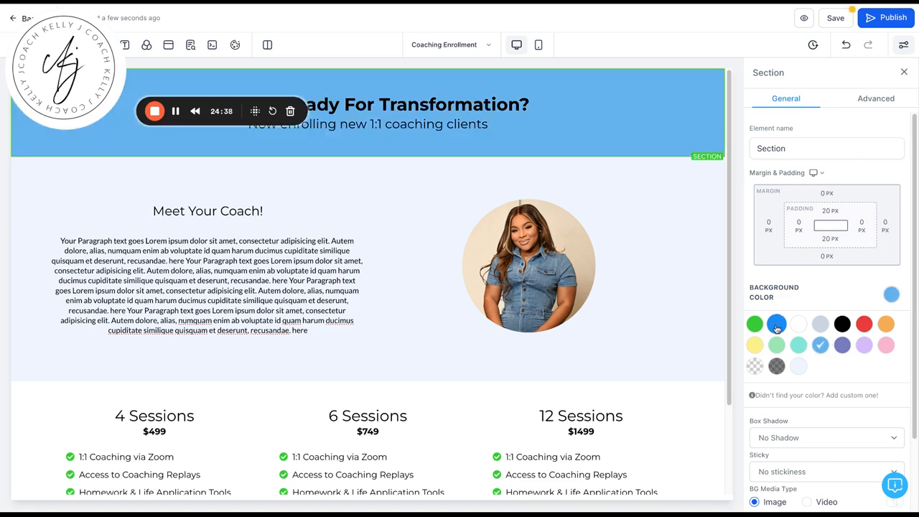
click(776, 325)
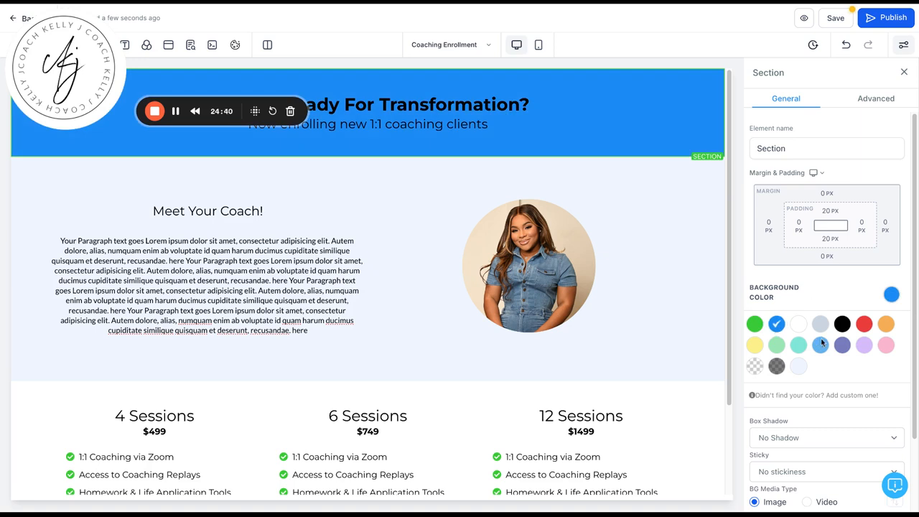
click(820, 344)
scroll(633, 392, down, 3)
scroll(633, 392, up, 3)
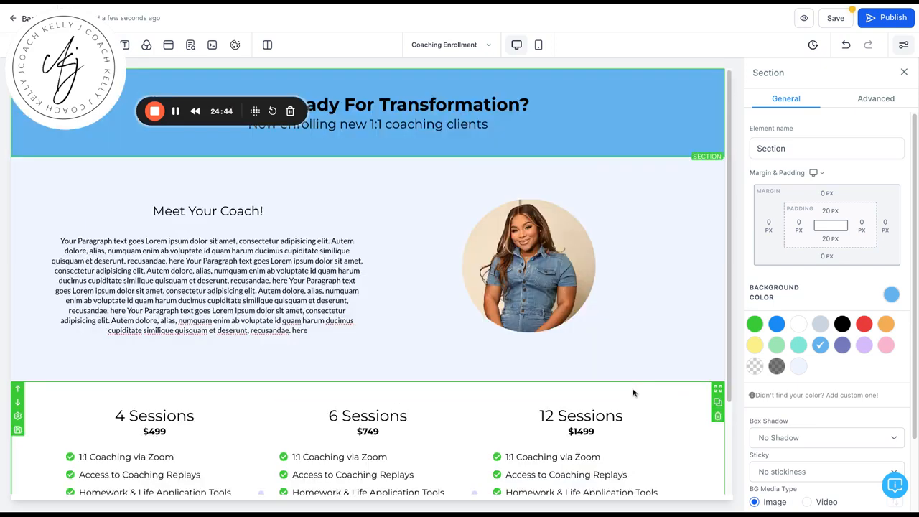
- Add a background photo to the top headline section and set its image opacity to Heavy Fade
scroll(632, 390, down, 3)
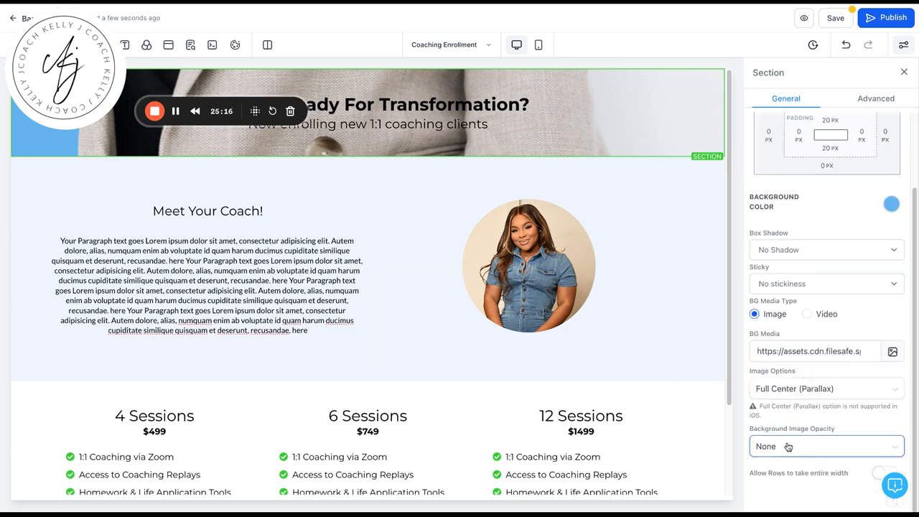
click(788, 447)
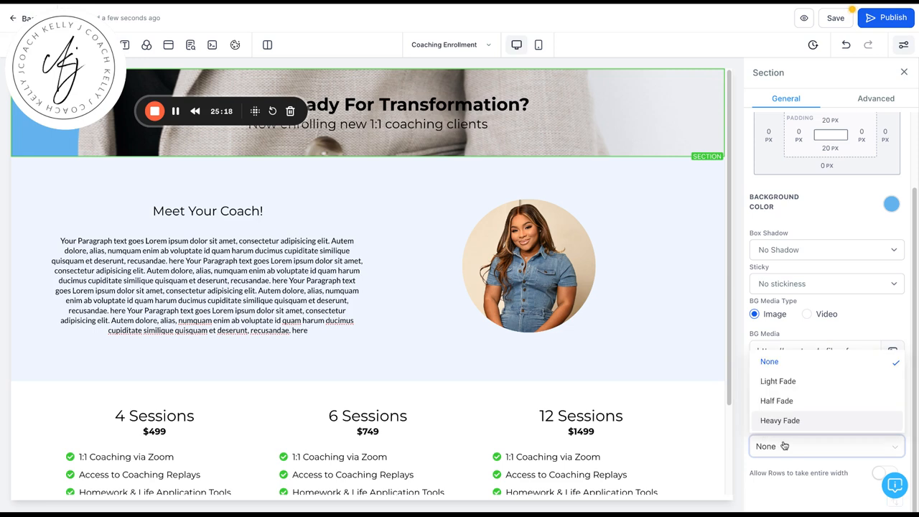
click(780, 420)
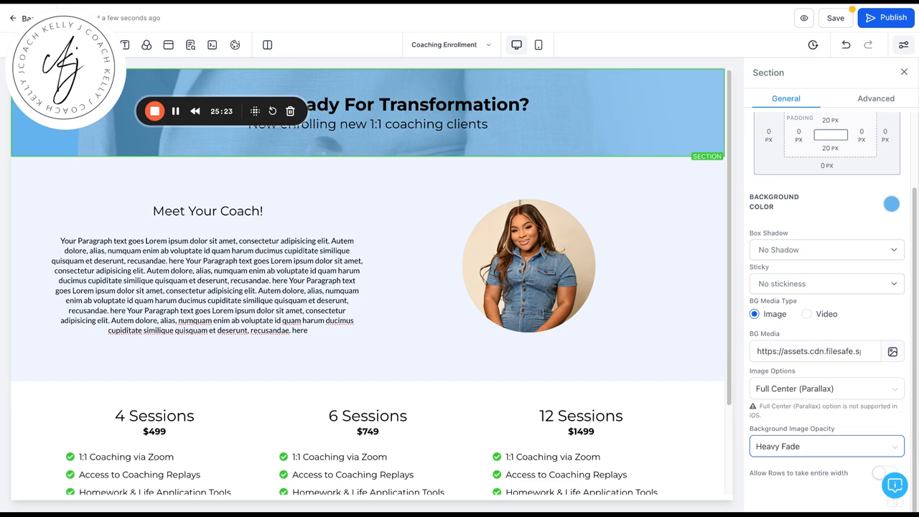
- Set the top headline section's background color to black and its background image opacity to Half Fade
click(890, 204)
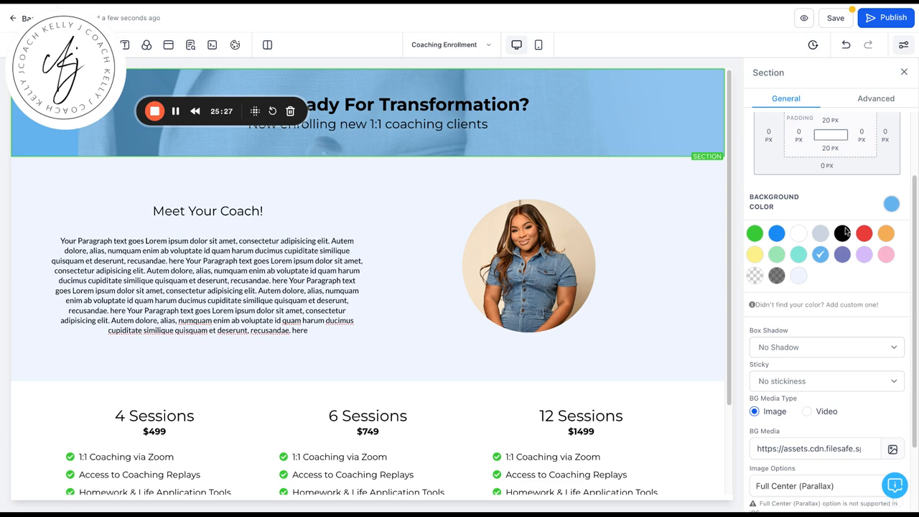
click(841, 232)
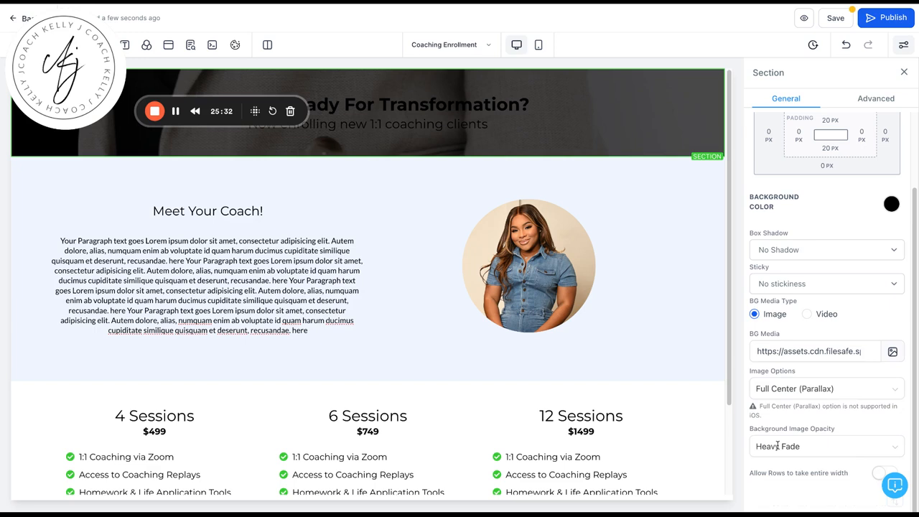
click(777, 446)
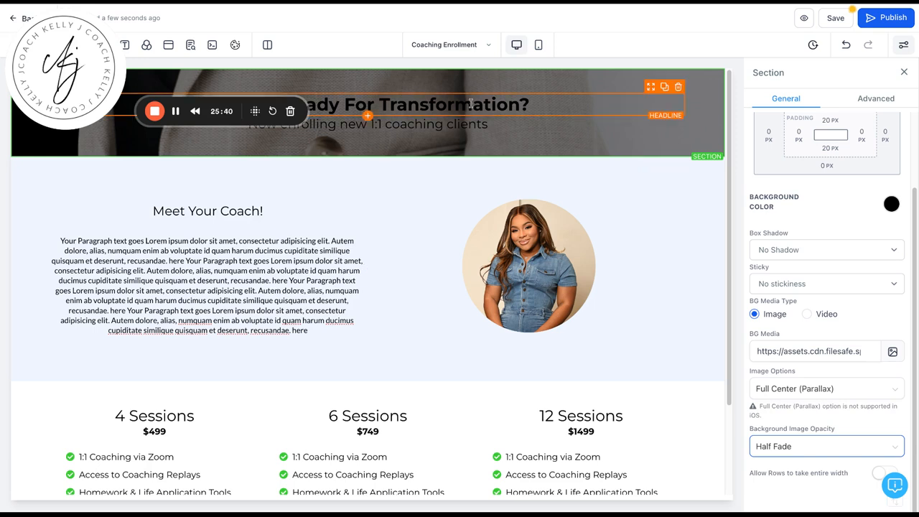
- Set the top headline's bold text color and the sub headline's text color to white, and save the page
click(472, 104)
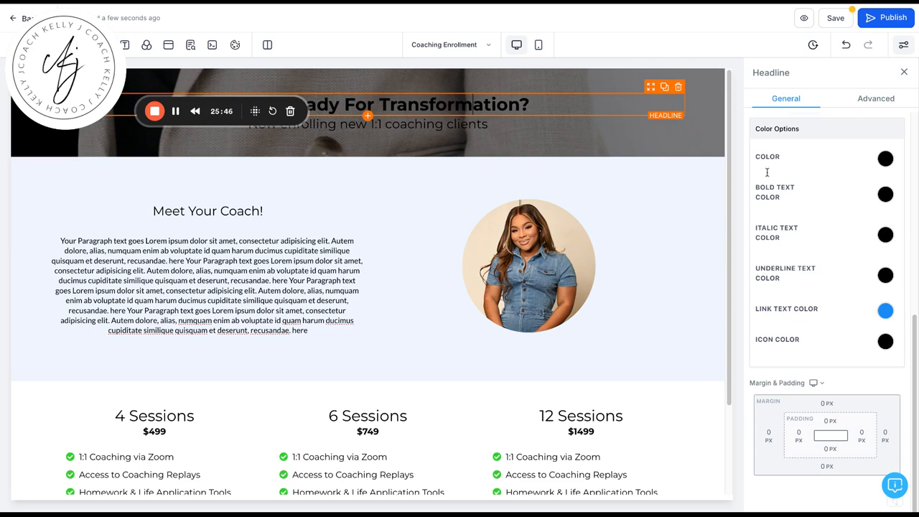
click(885, 194)
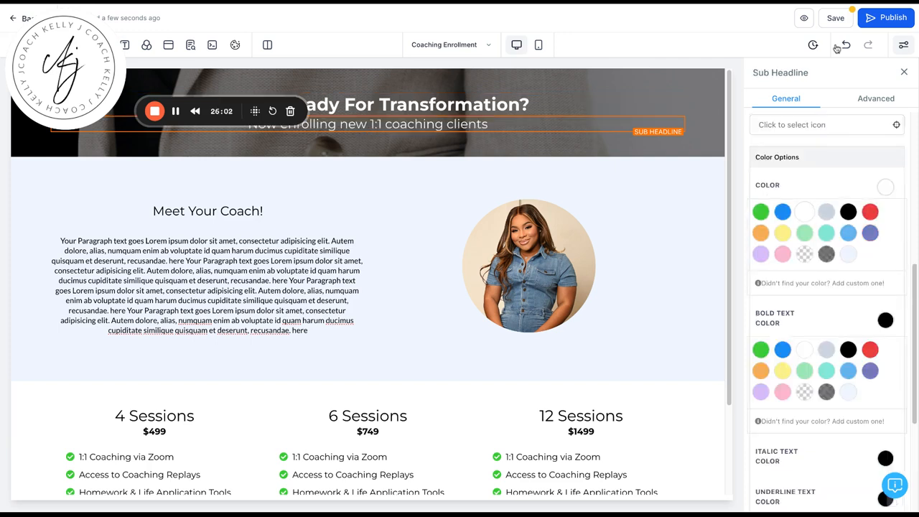
click(841, 21)
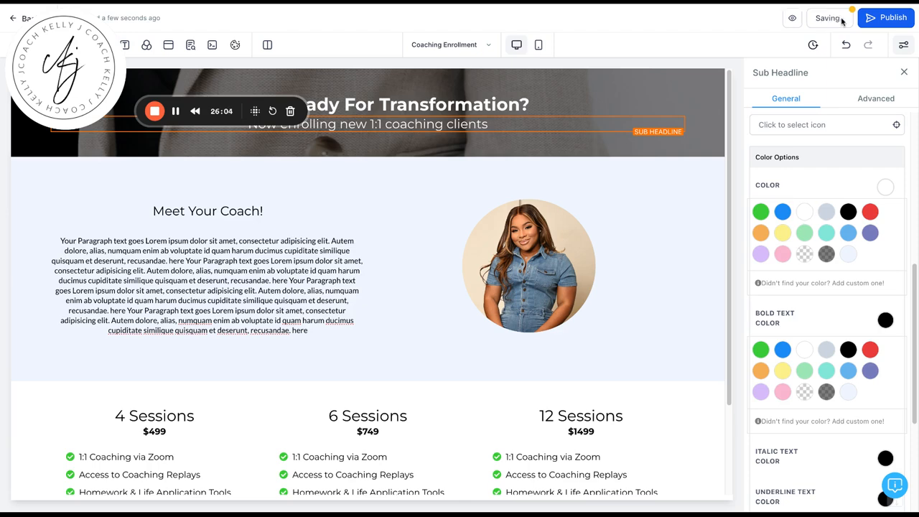
- Review the link action of the 6 Sessions Enroll Today button and add a one-column row to the page's popup
scroll(607, 283, down, 2)
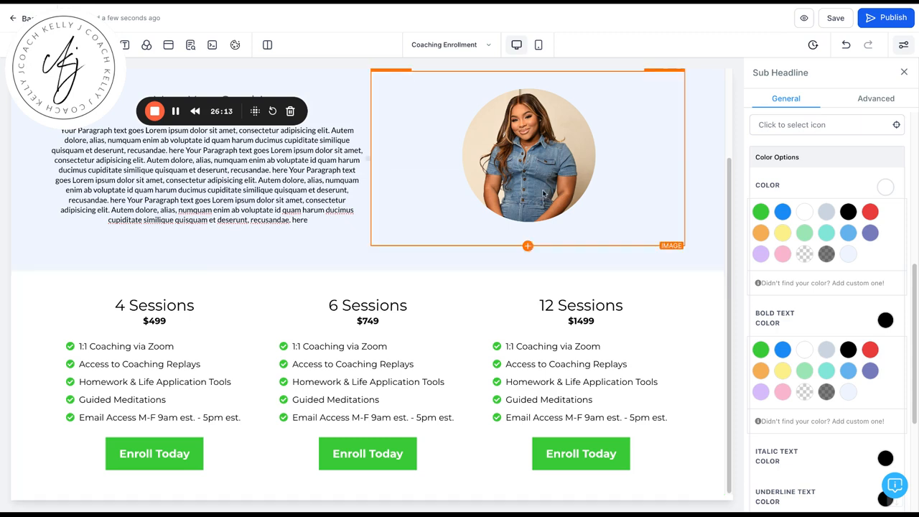
click(393, 460)
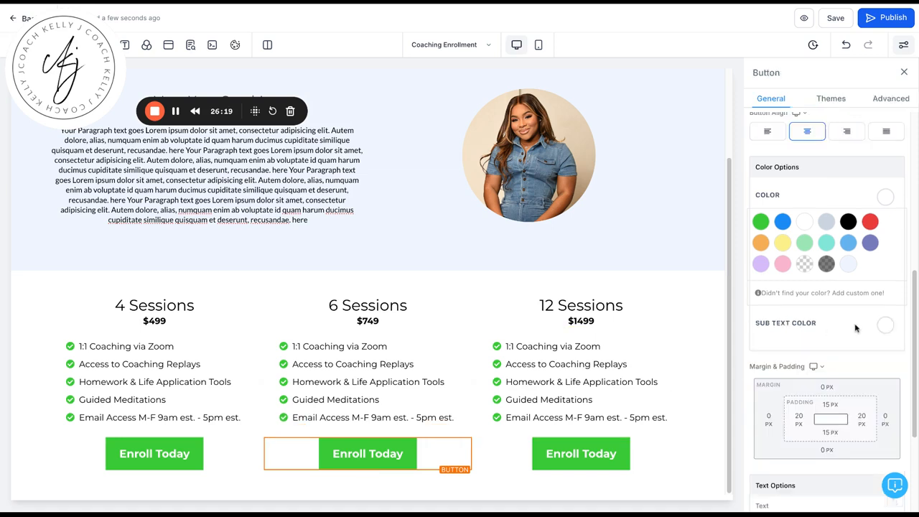
scroll(855, 326, down, 3)
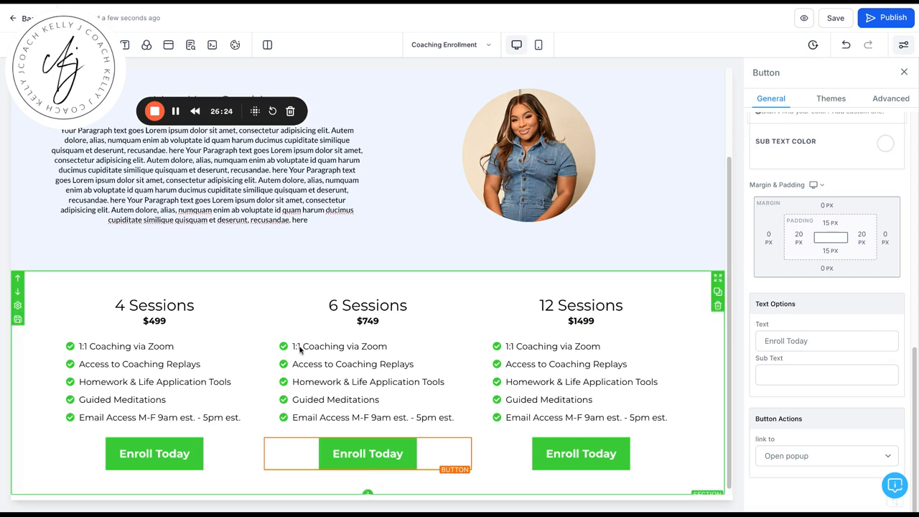
click(169, 46)
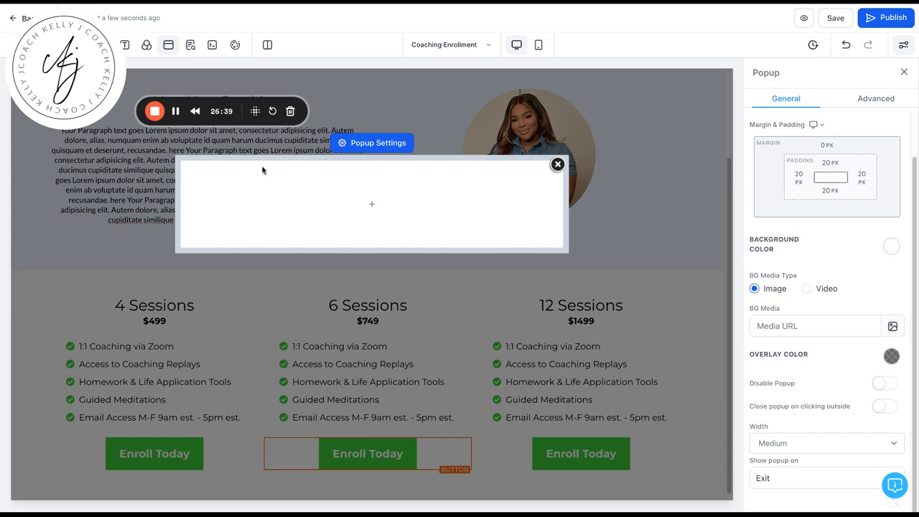
click(373, 205)
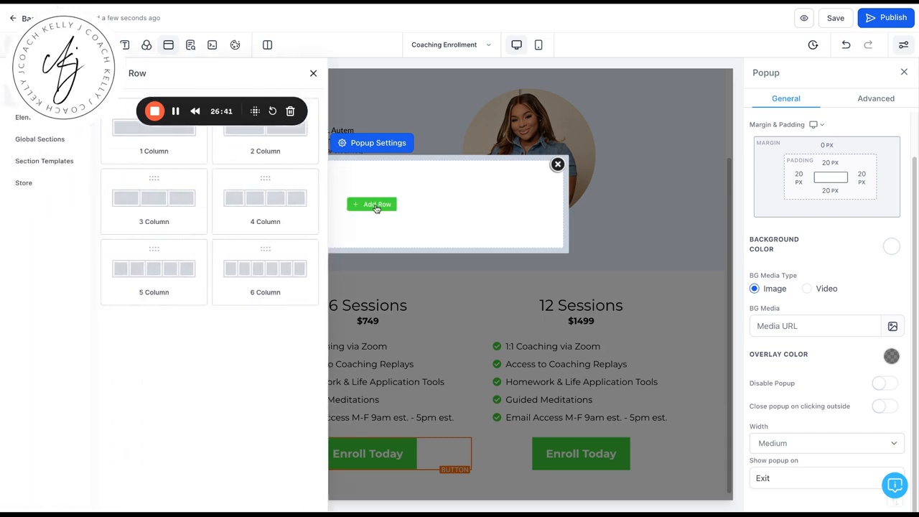
click(166, 143)
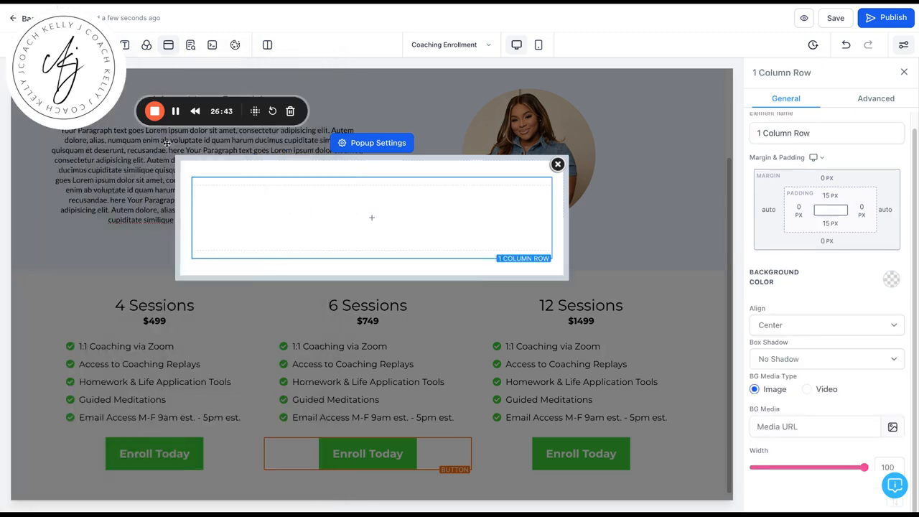
- Add a 1 Step Order element to the popup's one-column row
click(384, 220)
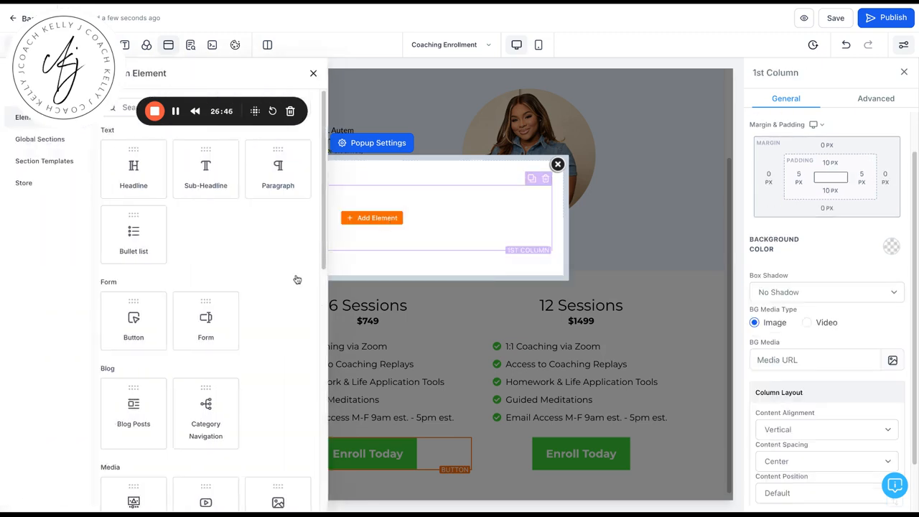
scroll(197, 350, down, 6)
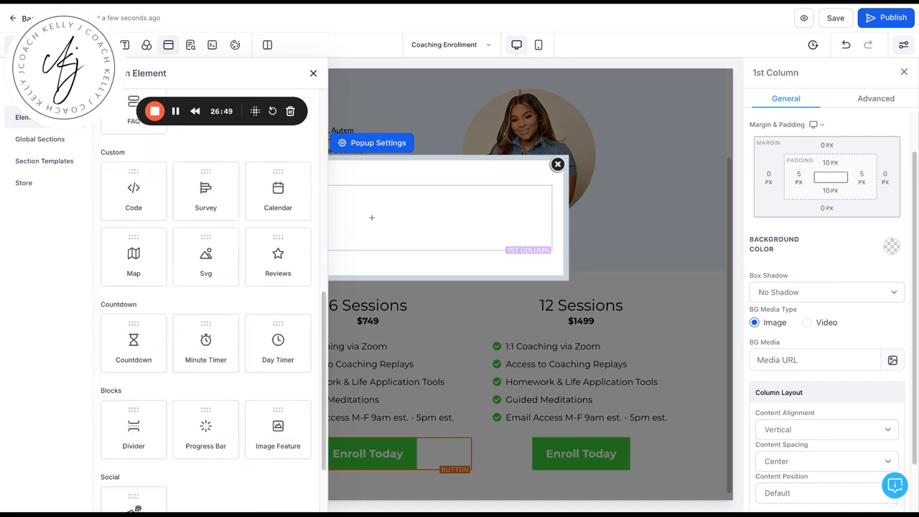
scroll(206, 287, down, 2)
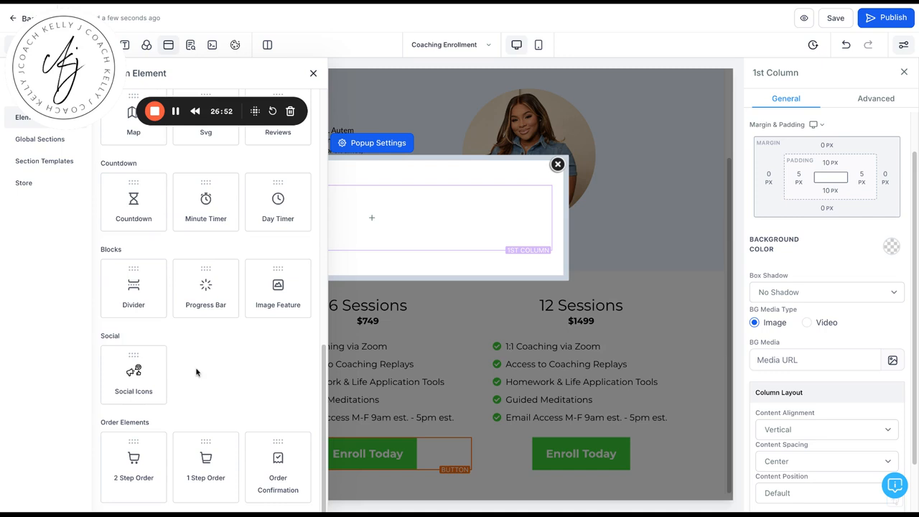
click(199, 463)
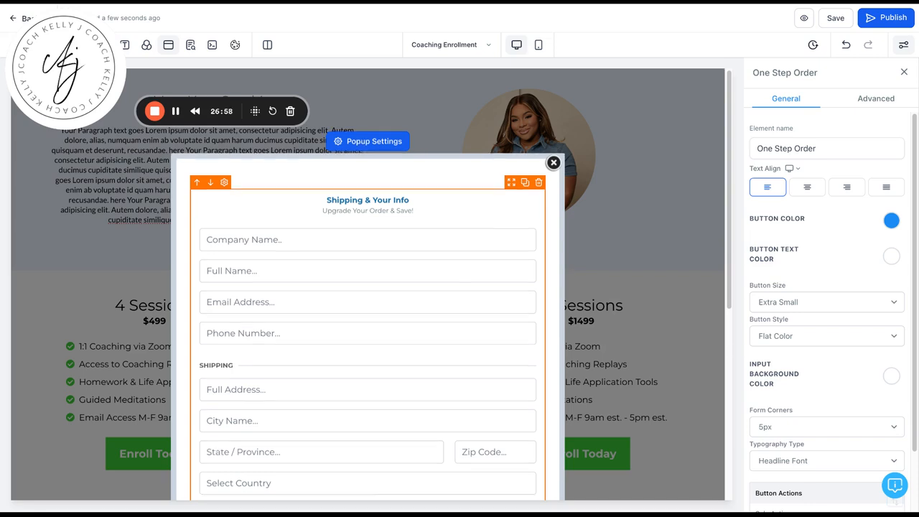
- Examine the order form's contact, shipping, payment and order summary fields and its general styling settings
scroll(385, 243, down, 1)
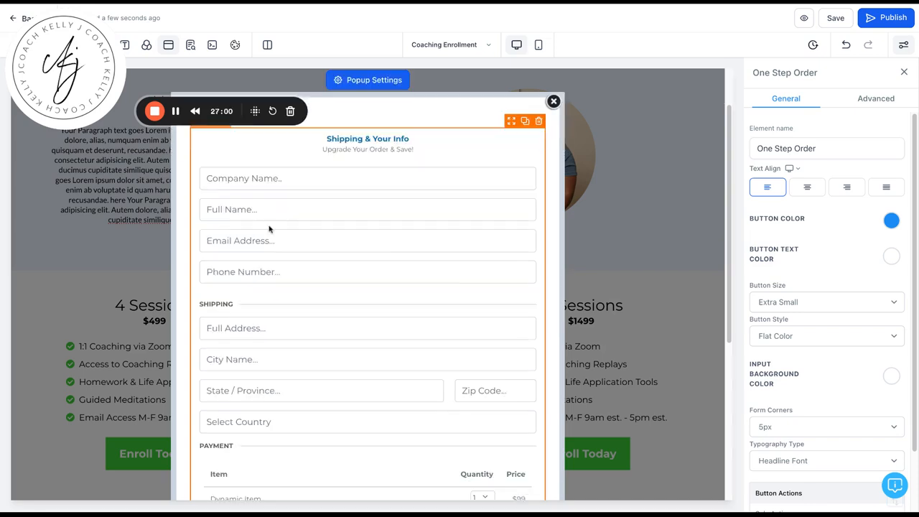
scroll(269, 228, down, 4)
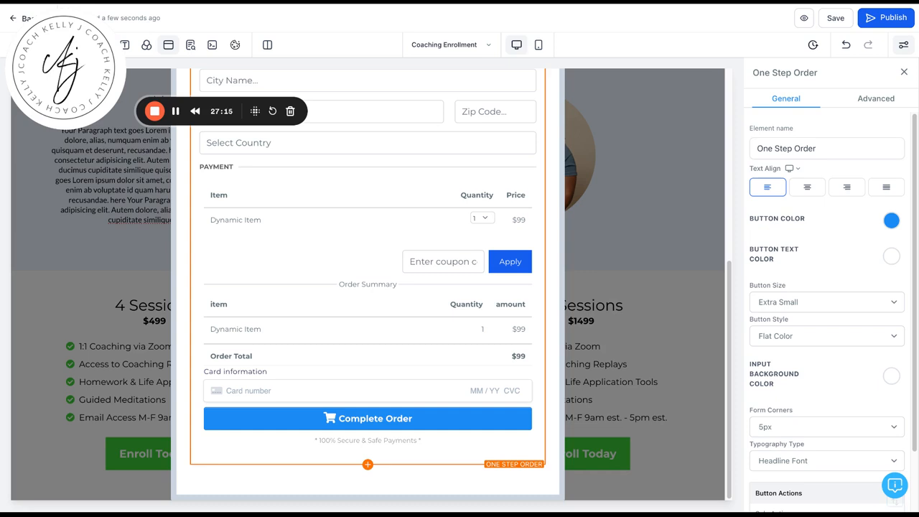
scroll(368, 287, up, 5)
scroll(367, 302, down, 3)
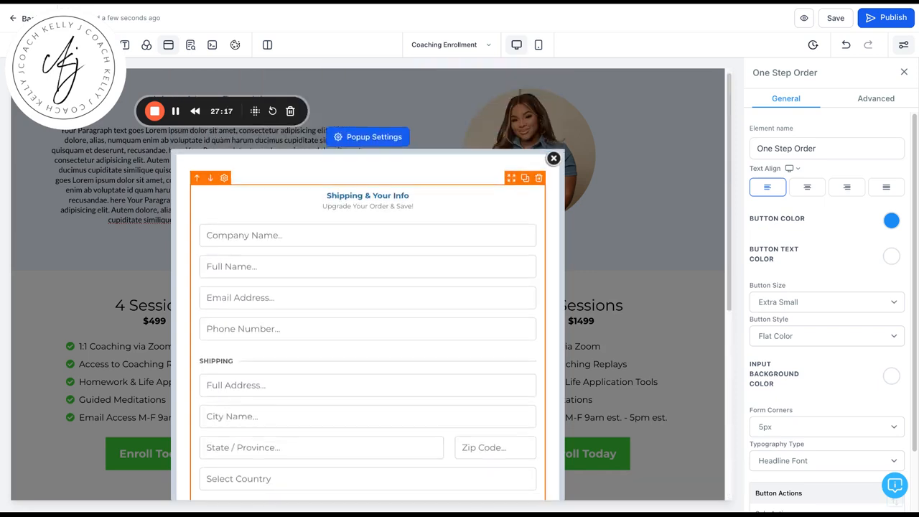
scroll(367, 301, down, 1)
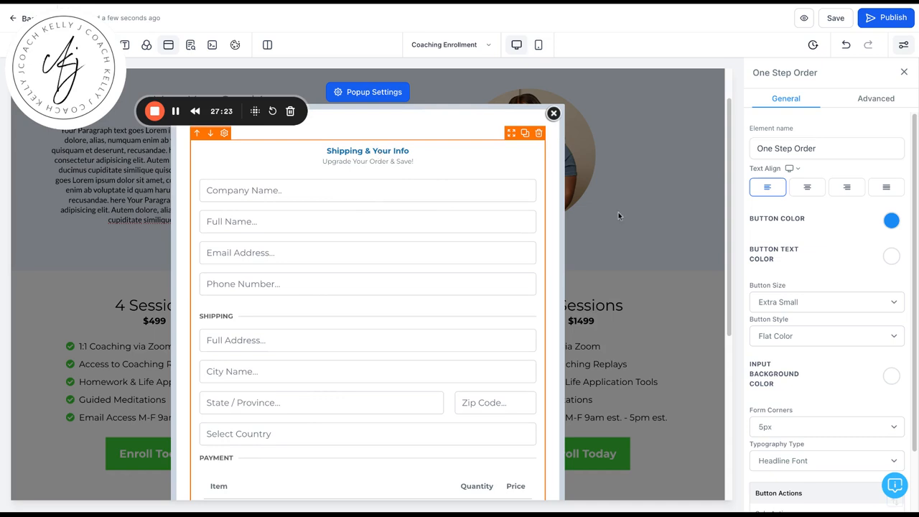
click(840, 144)
scroll(827, 225, down, 2)
scroll(826, 225, up, 2)
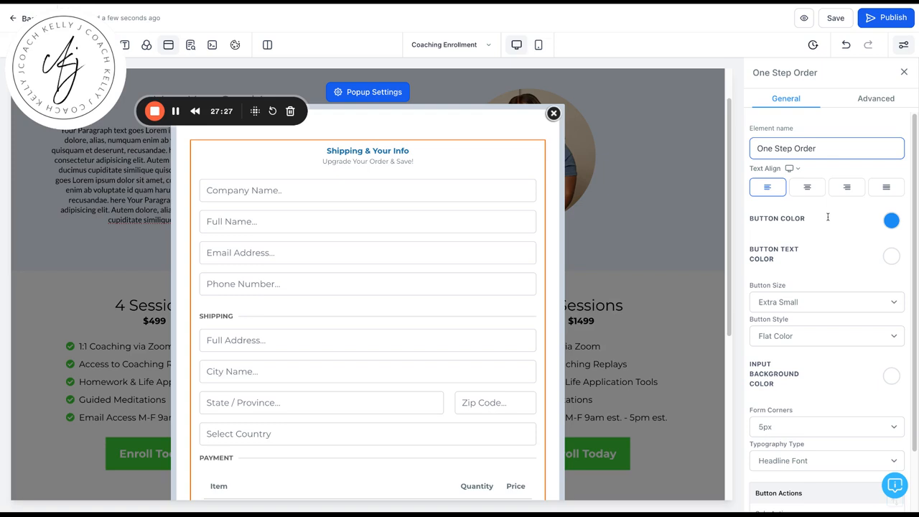
scroll(828, 217, down, 1)
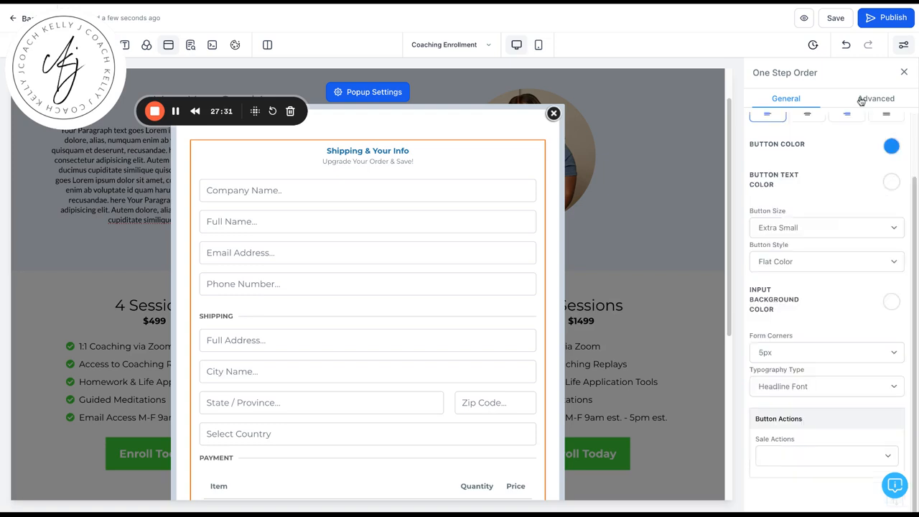
- Change the order form's headline to "Your Information"
click(861, 99)
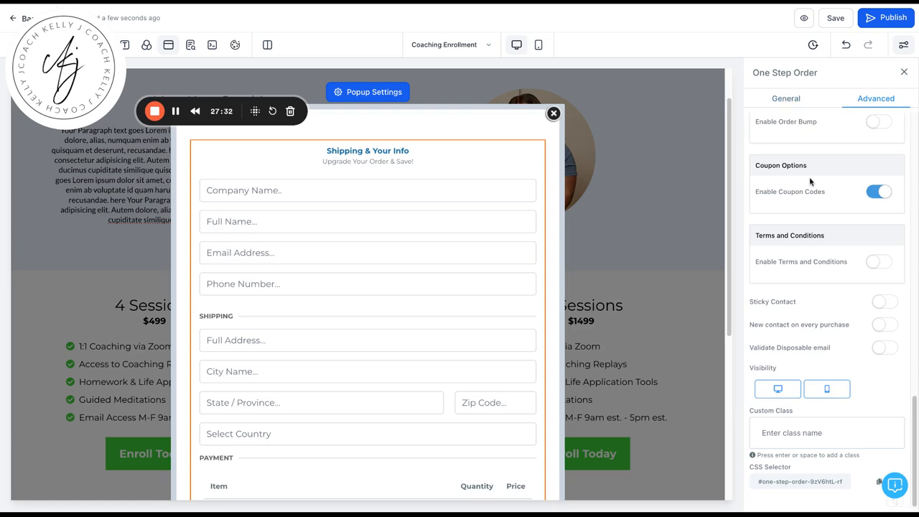
scroll(809, 176, up, 10)
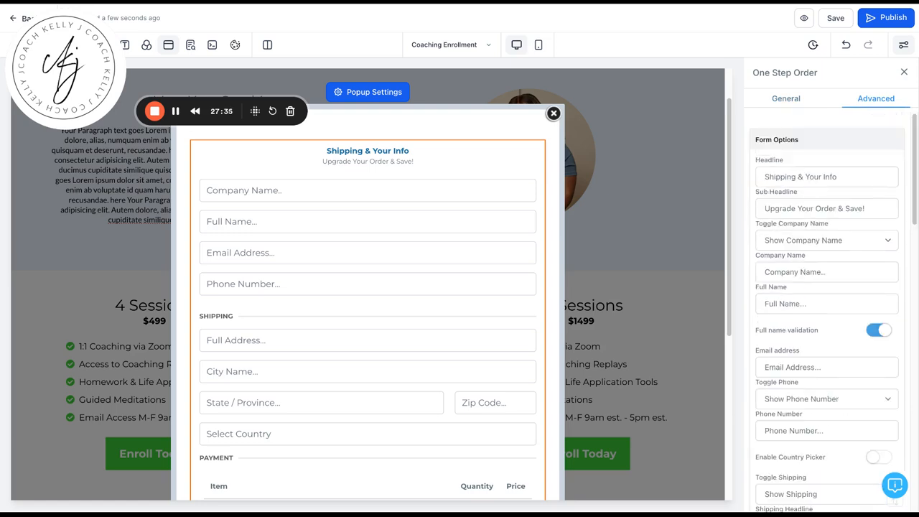
click(806, 177)
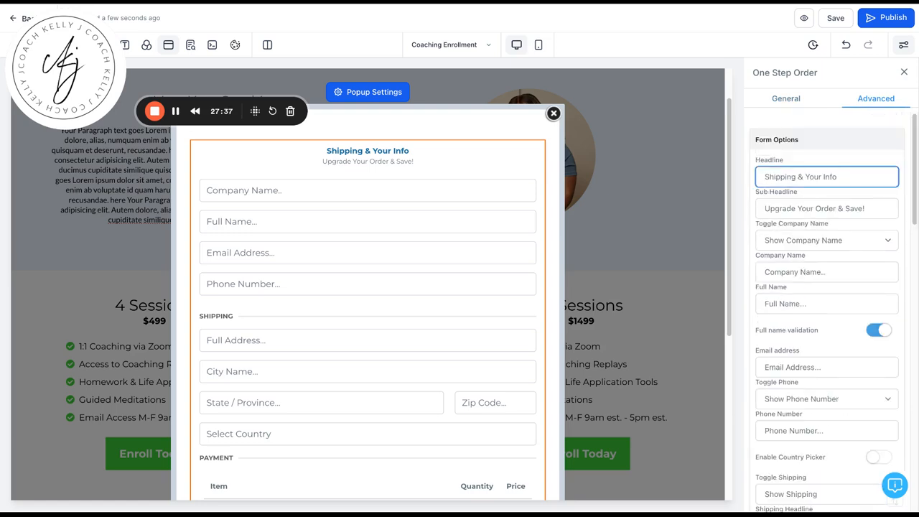
drag(805, 176, 754, 174)
key(BackSpace)
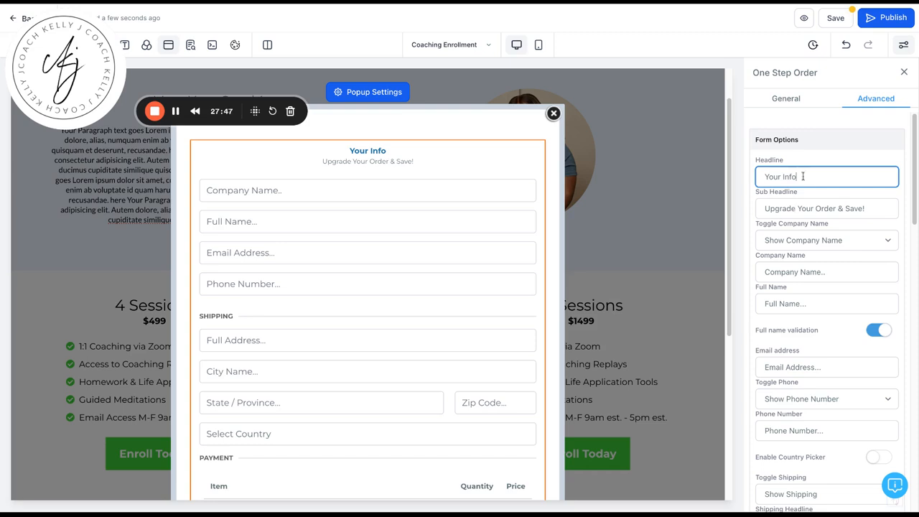
text(rmat)
text(ion)
- Change the order form's sub headline to "You are one step closer to transformation!"
click(805, 206)
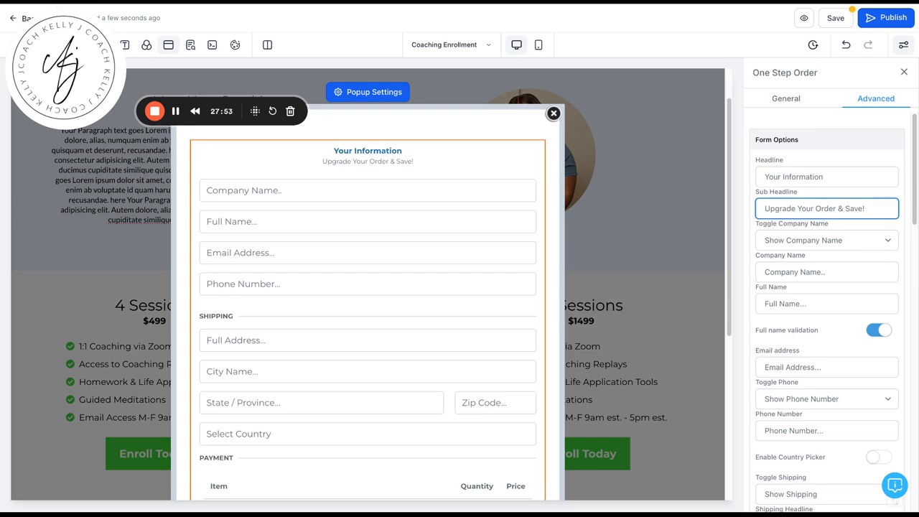
key(ctrl+a)
text(You are one st)
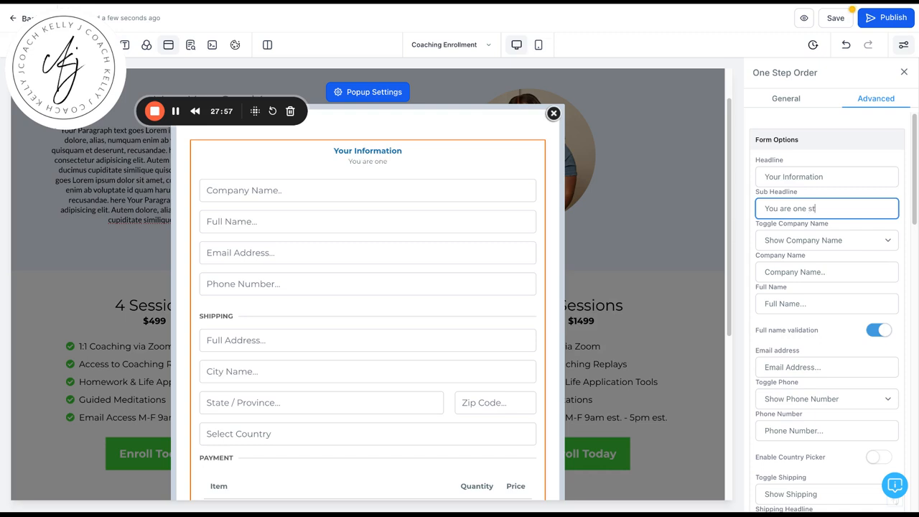
text(ep closer to tr)
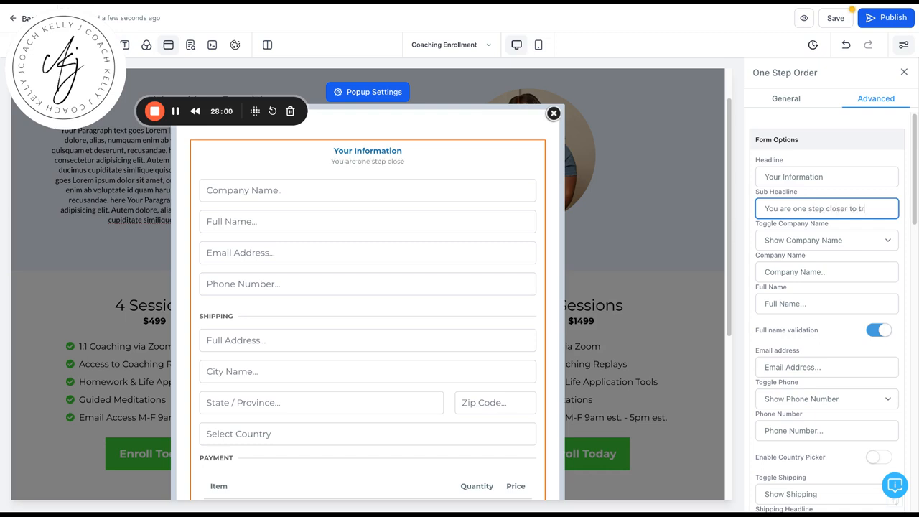
text(ansform)
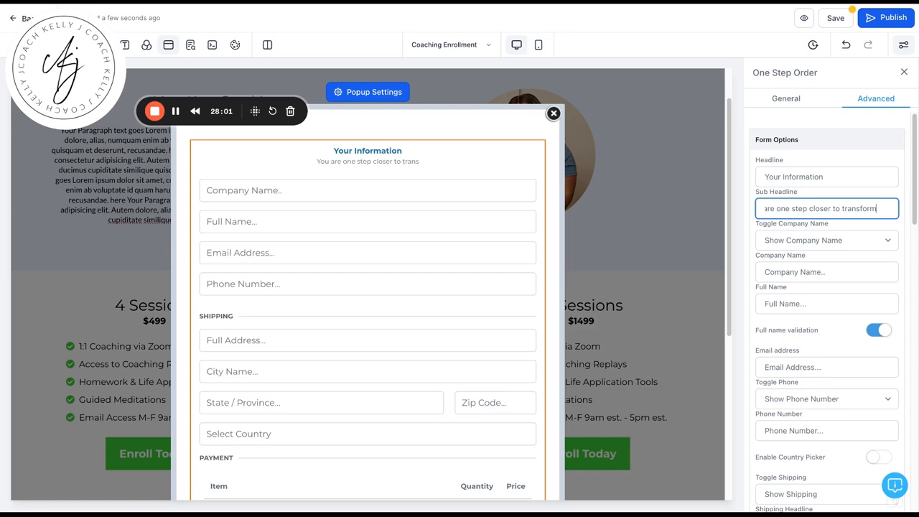
text(ation!)
click(807, 192)
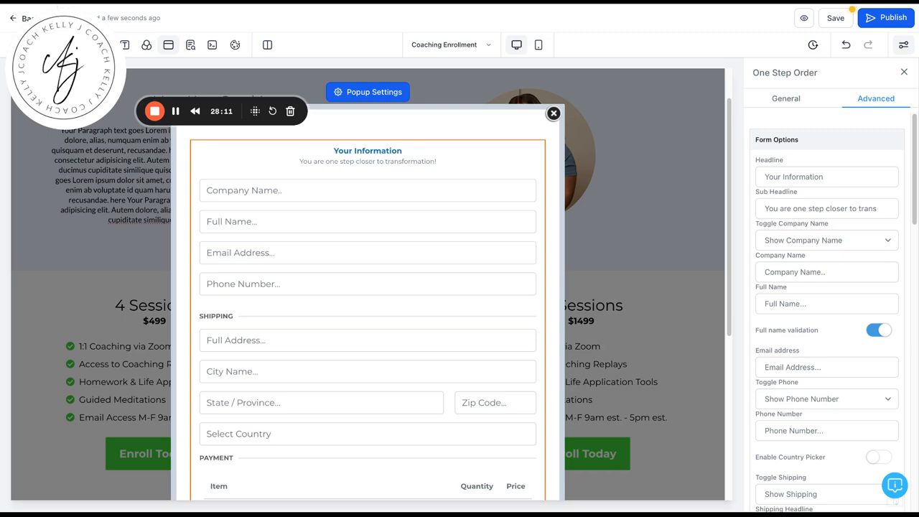
- Hide the company name and phone number fields on the order form
click(812, 245)
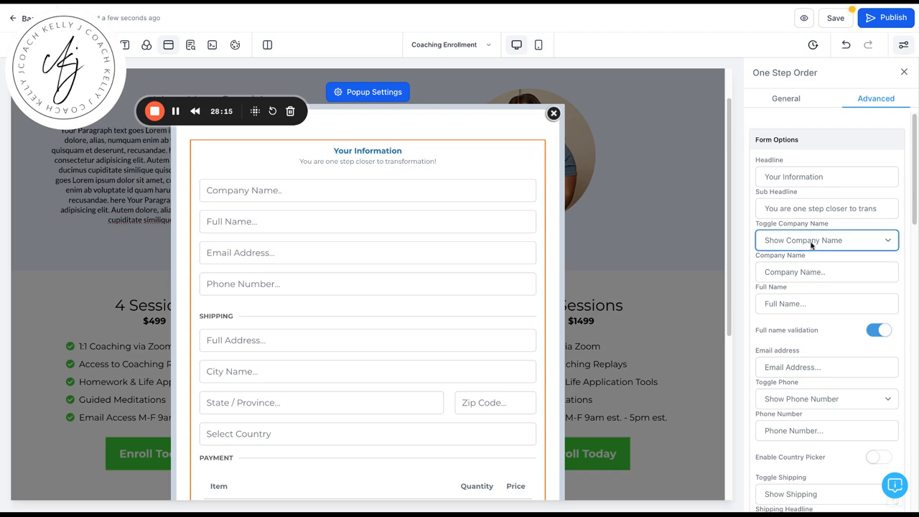
click(788, 257)
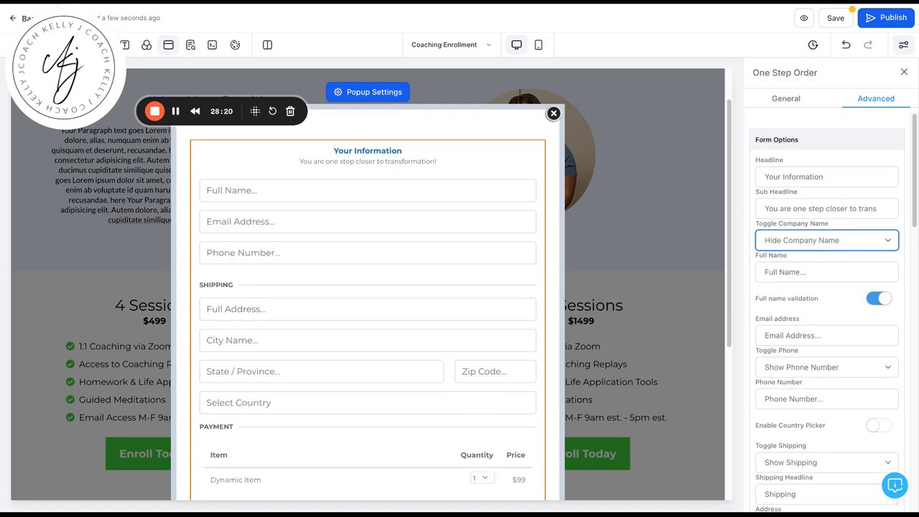
scroll(798, 204, down, 2)
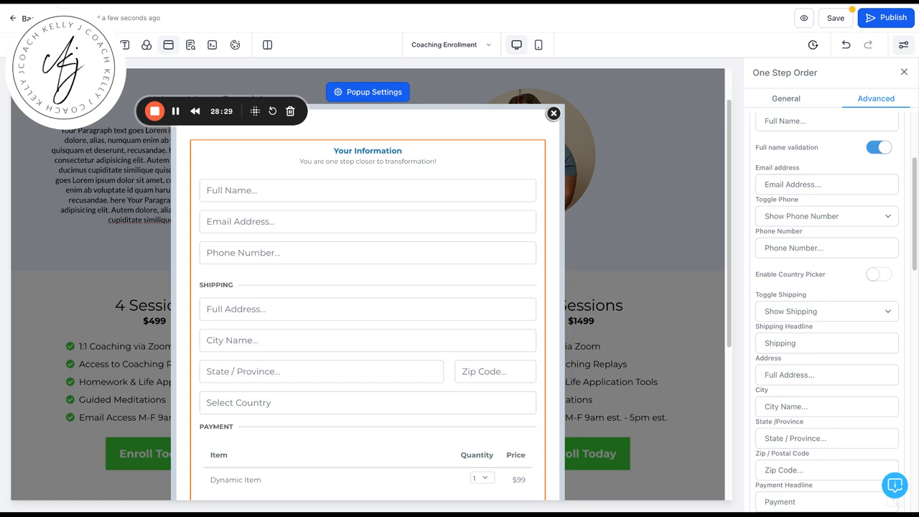
click(827, 216)
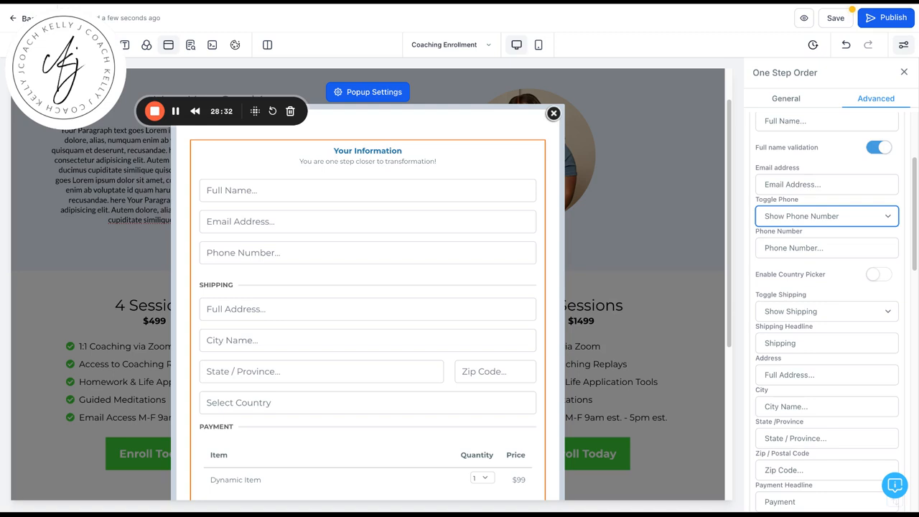
key(Down)
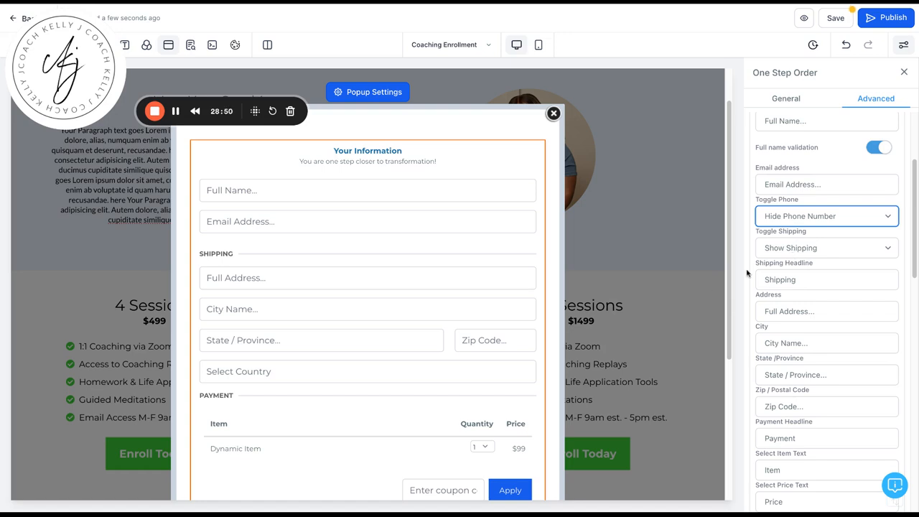
click(781, 280)
double_click(781, 280)
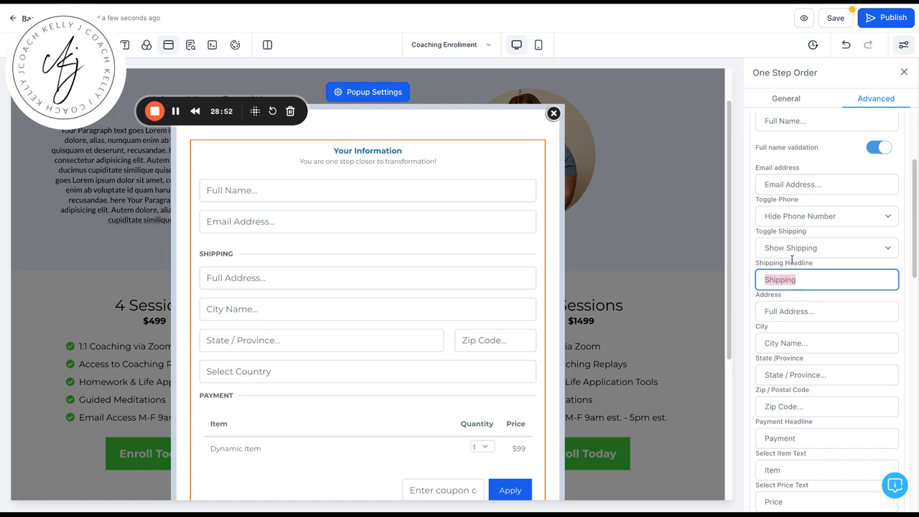
click(792, 262)
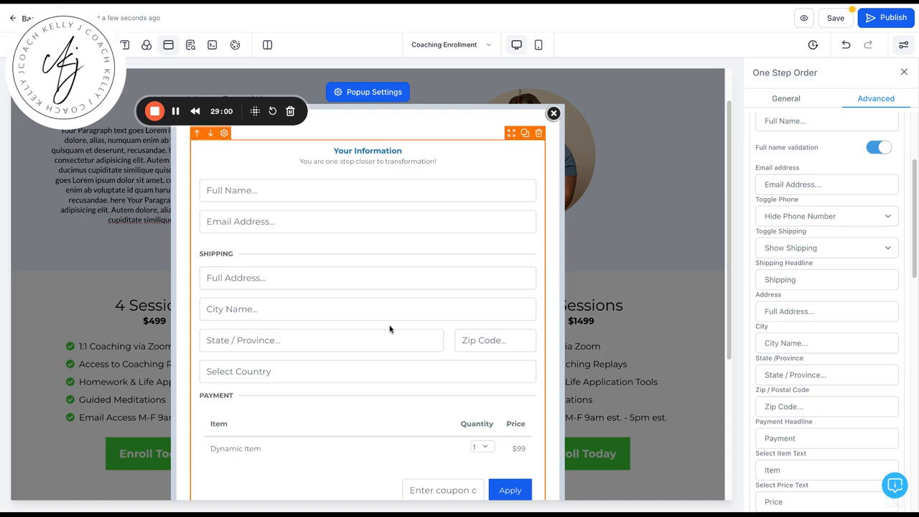
scroll(389, 329, down, 1)
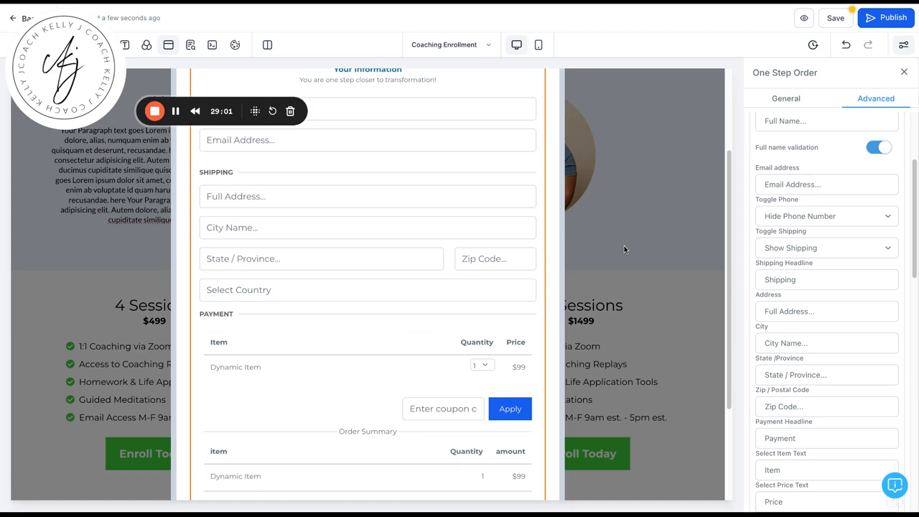
click(836, 18)
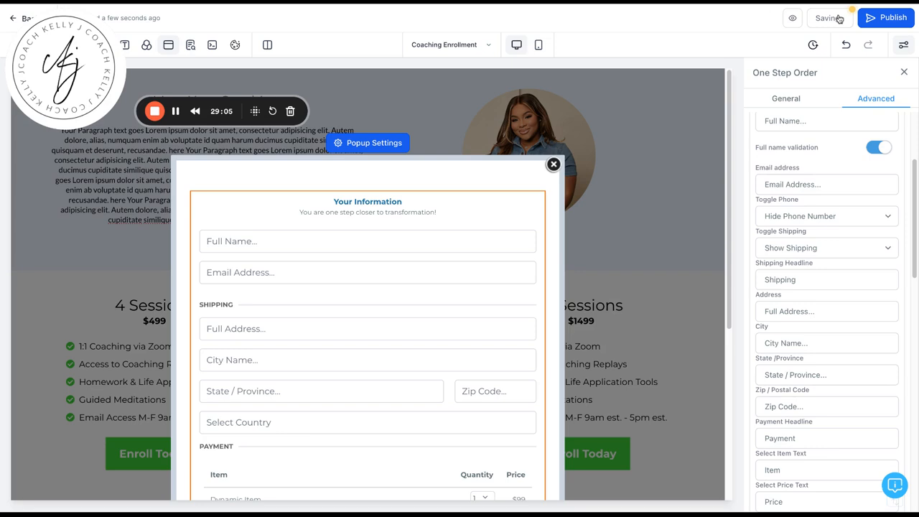
click(892, 20)
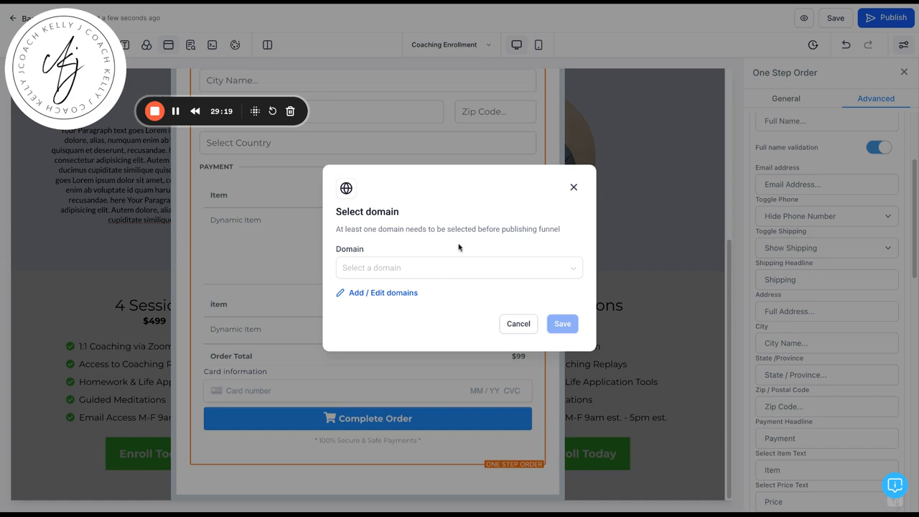
click(428, 266)
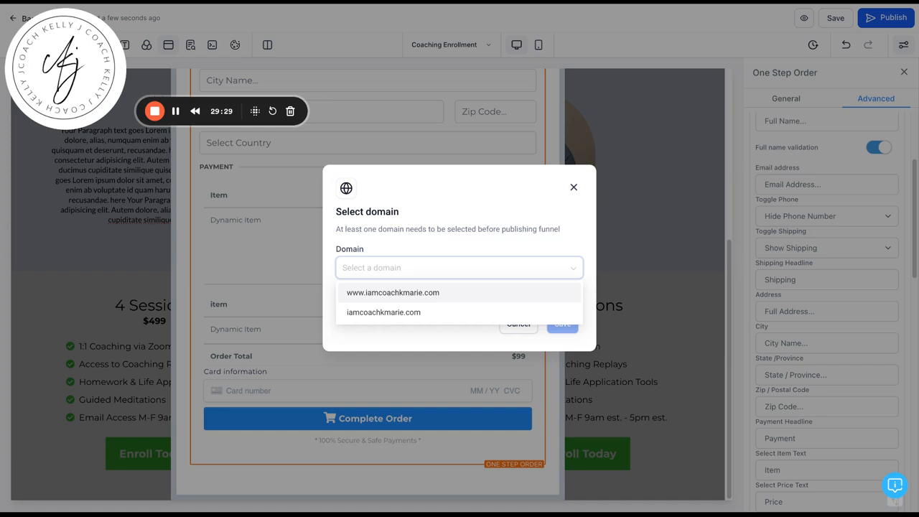
click(420, 298)
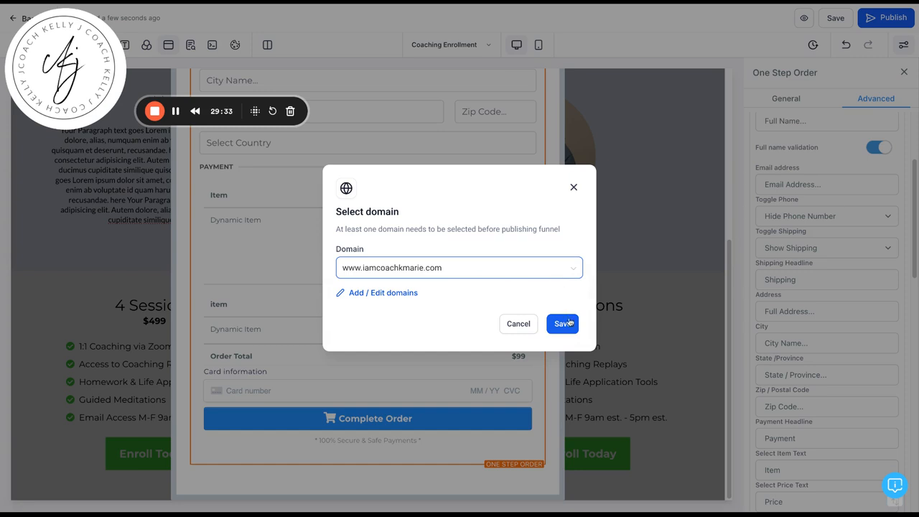
click(564, 324)
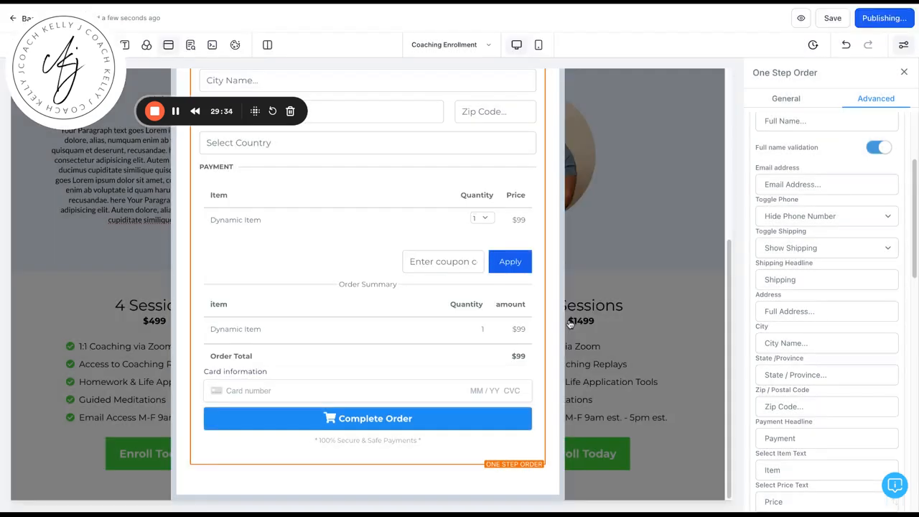
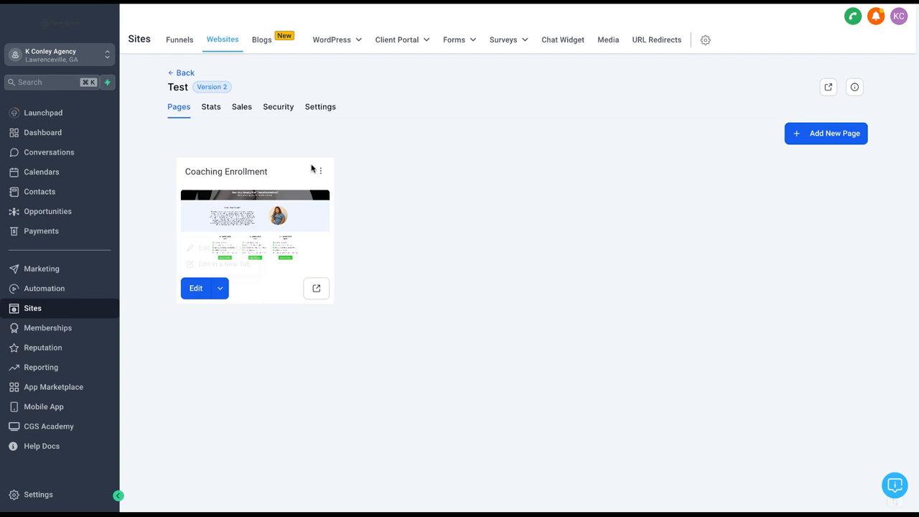
- Add the product 1:1 Coaching (6 Sessions) with the Pay In Full (Singles) price to the Coaching Enrollment page
click(320, 171)
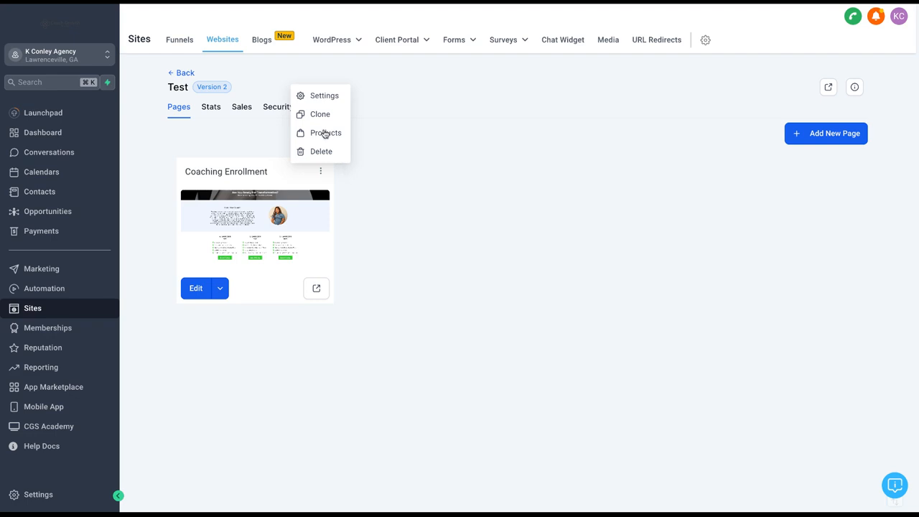
click(325, 134)
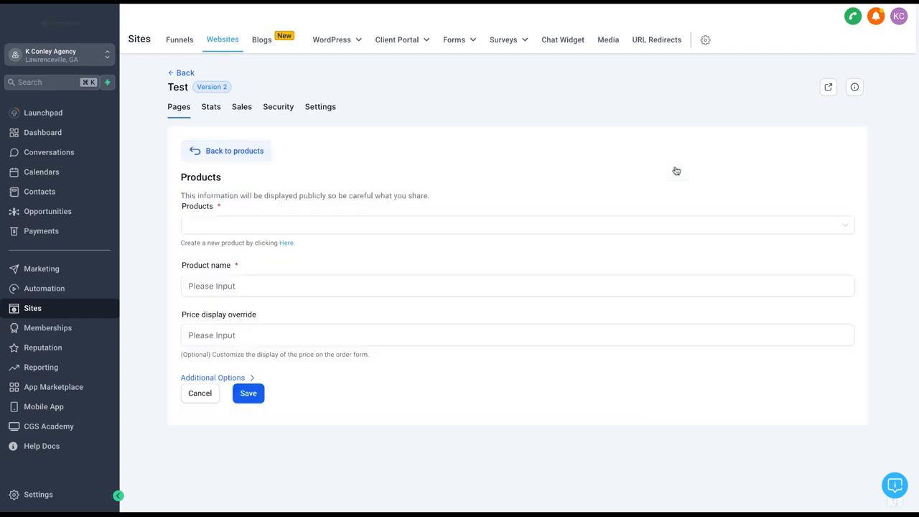
click(480, 223)
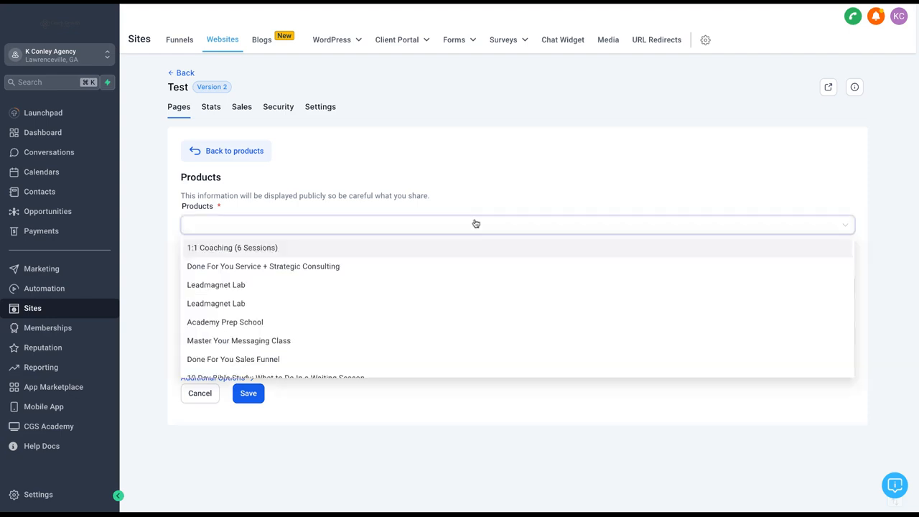
click(282, 247)
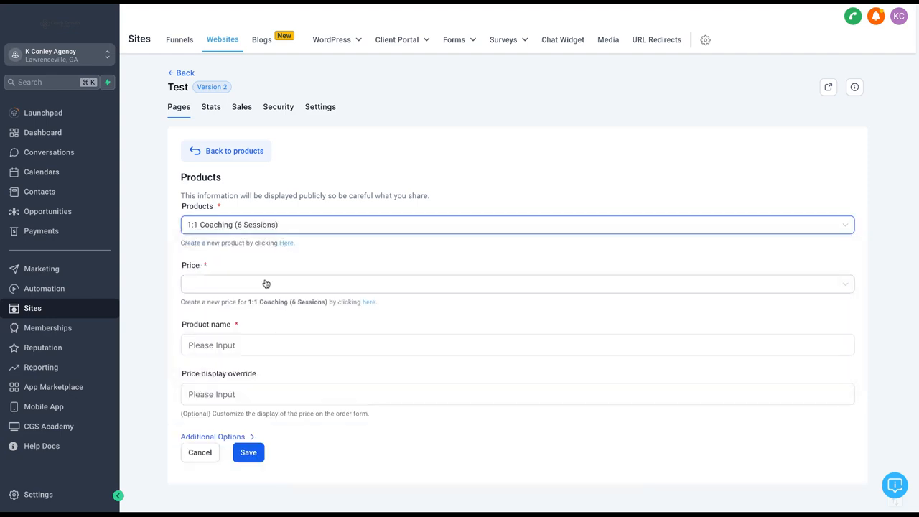
click(257, 277)
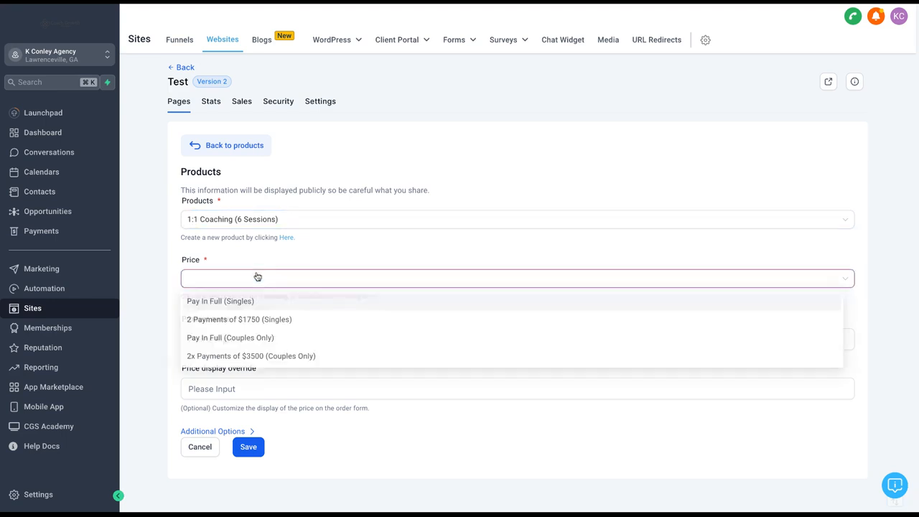
click(257, 278)
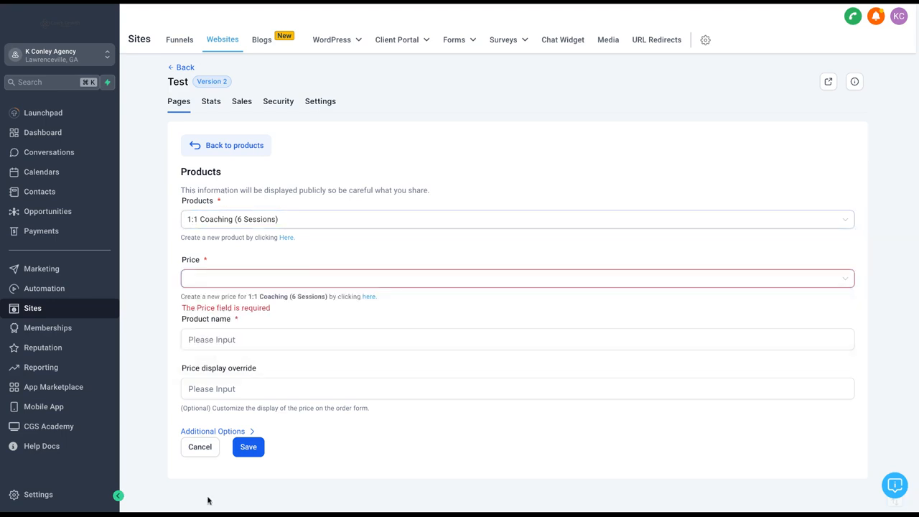
click(277, 279)
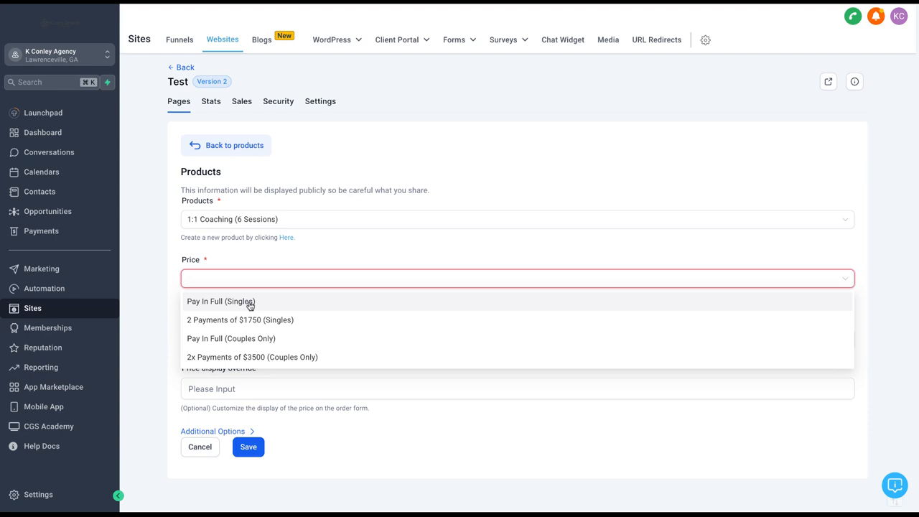
click(249, 303)
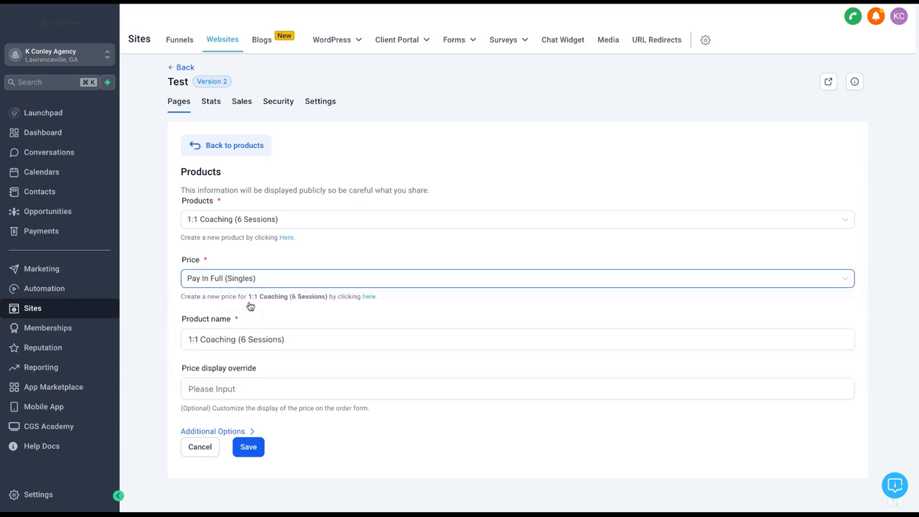
click(246, 446)
click(419, 325)
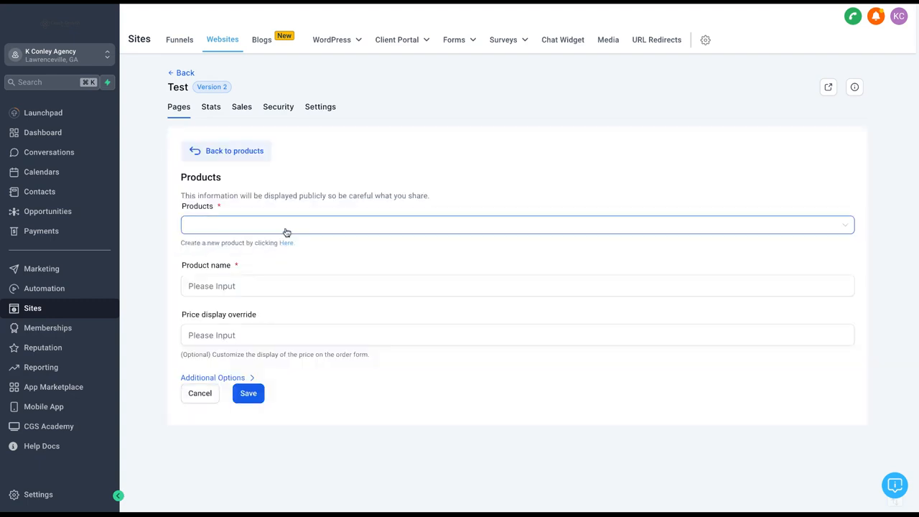
- Add 1:1 Coaching (6 Sessions) to the page's products with the 2 Payments of $1750 (Singles) price
click(258, 252)
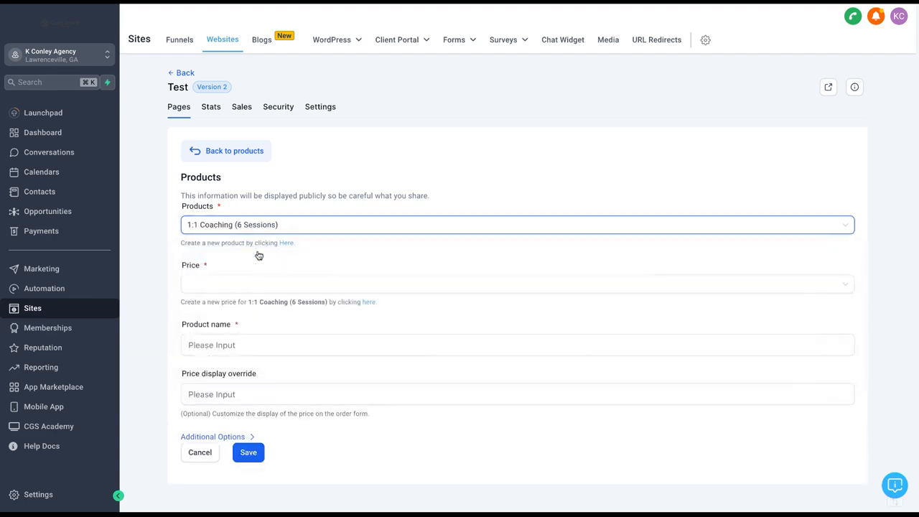
click(244, 285)
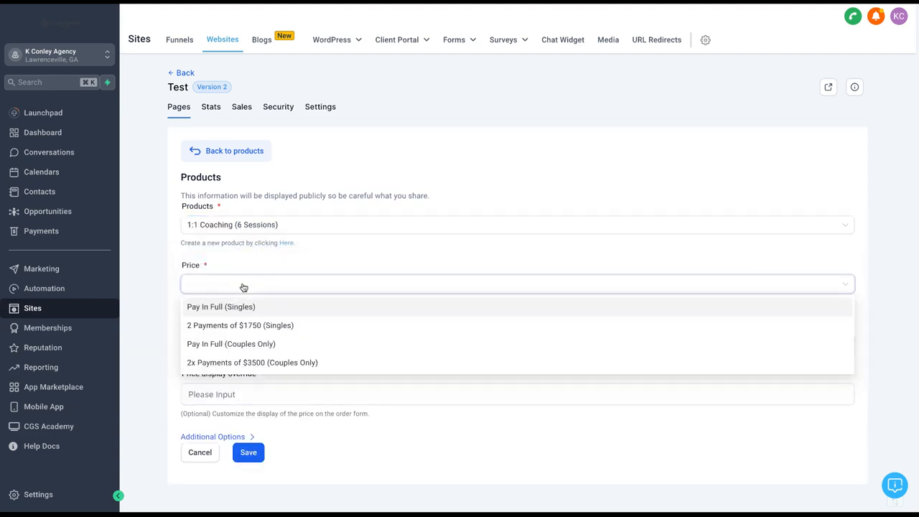
click(225, 326)
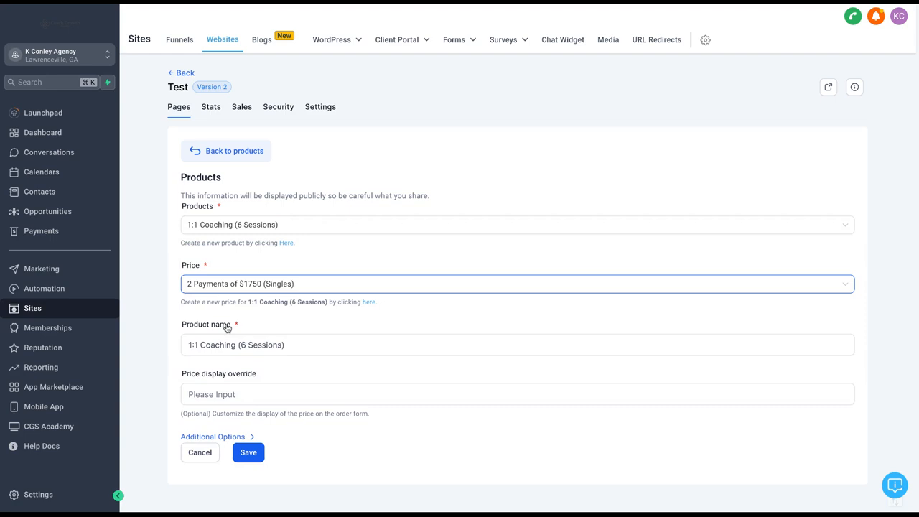
click(241, 454)
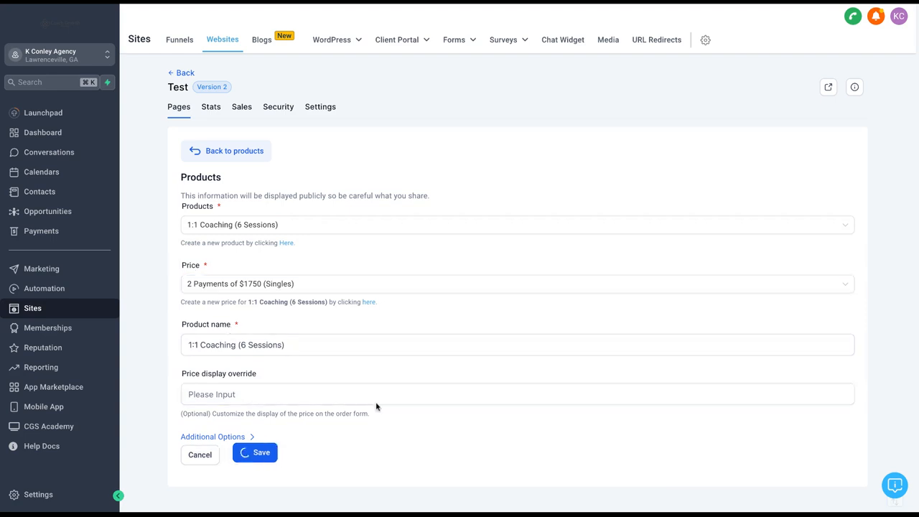
click(375, 402)
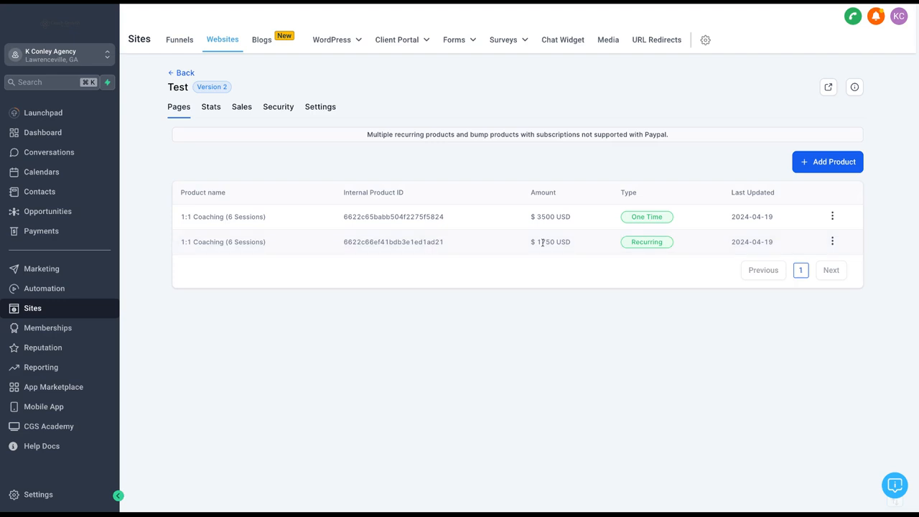
- Add another 1:1 Coaching (6 Sessions) product to the page with the Pay In Full (Couples Only) price
click(823, 163)
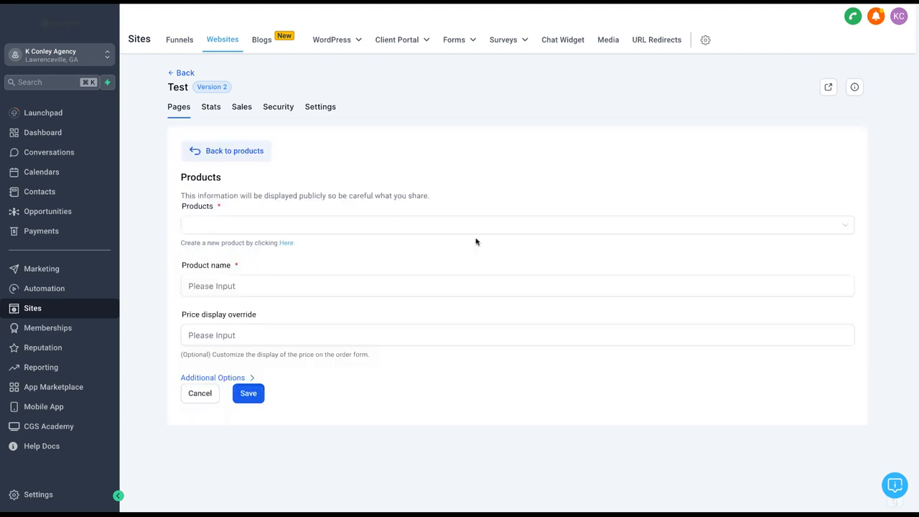
click(284, 226)
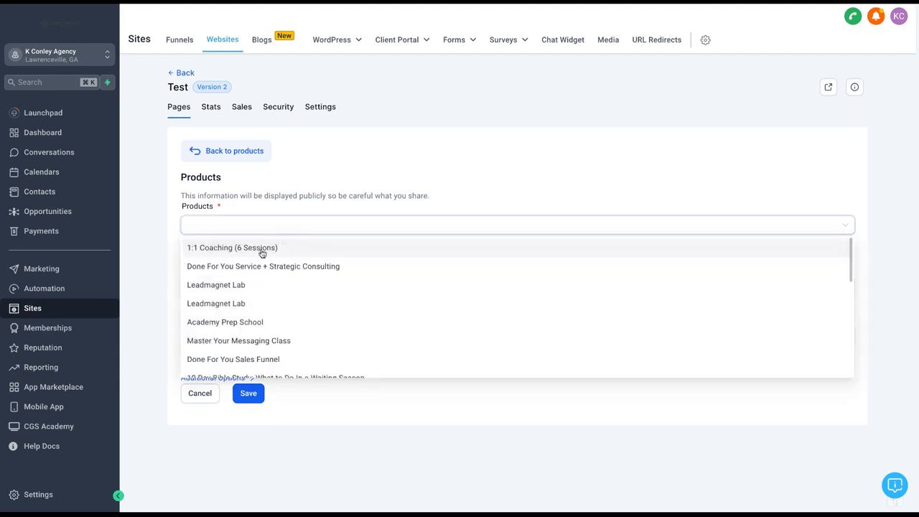
click(261, 251)
click(247, 285)
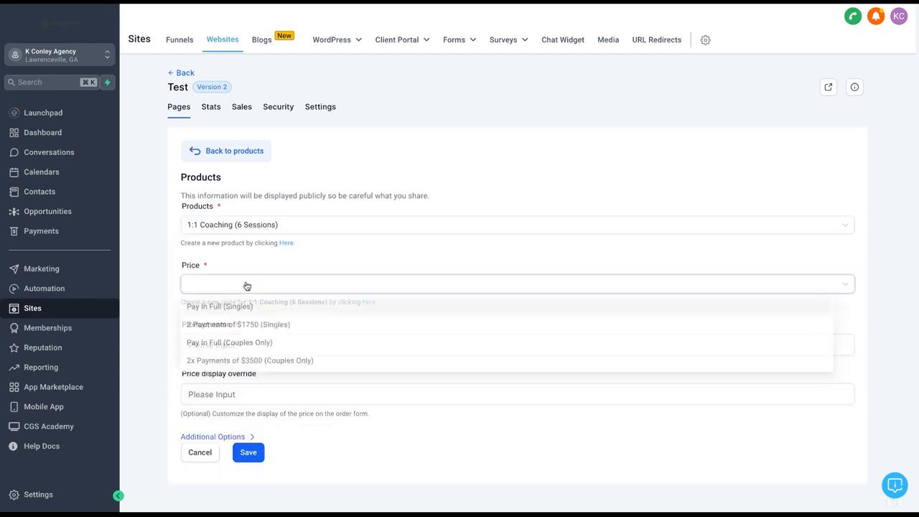
click(226, 344)
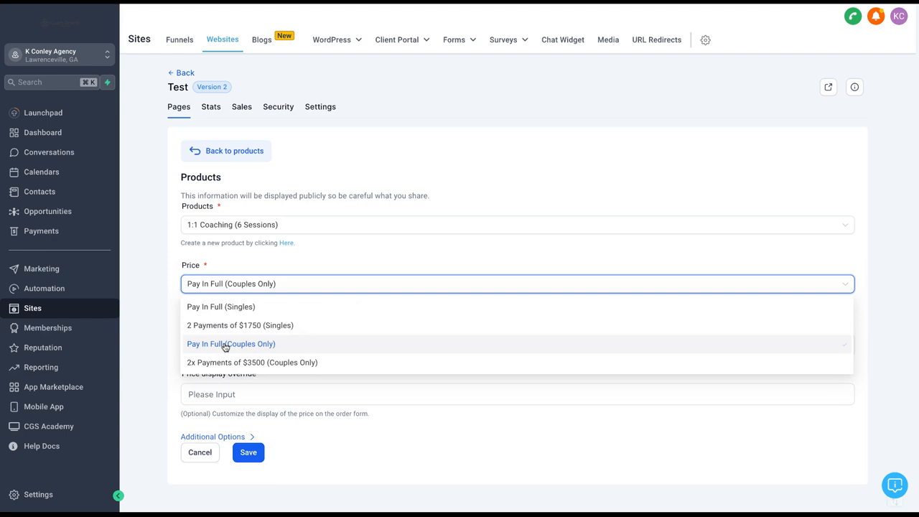
click(247, 452)
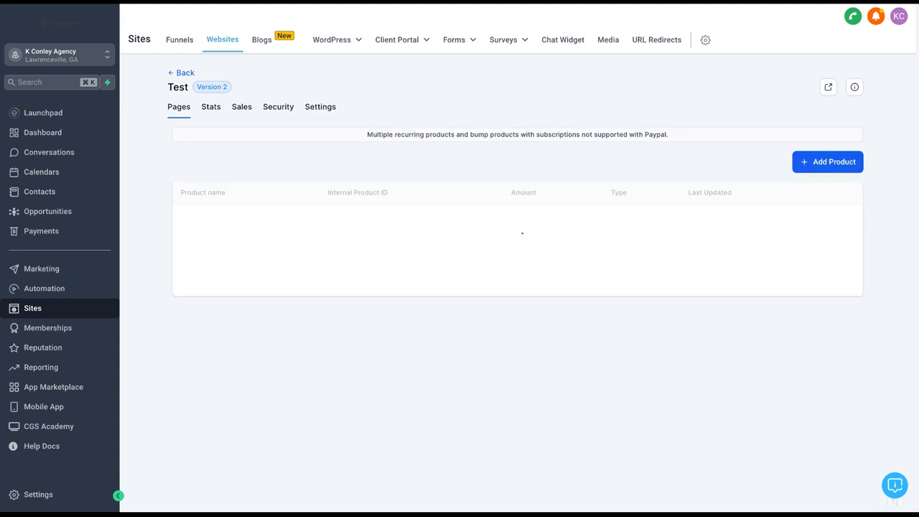
- Add a 1:1 Coaching (6 Sessions) product to the page with the 2x Payments of $3500 (Couples Only) price
click(828, 163)
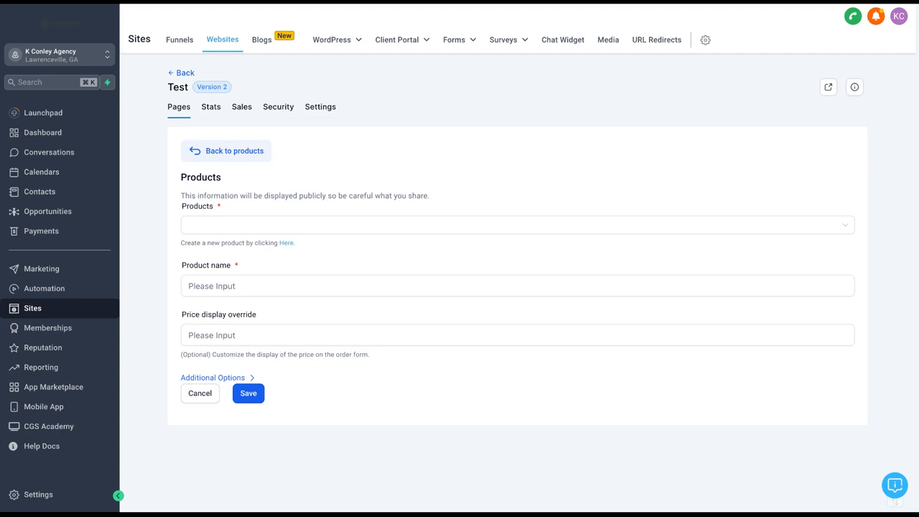
click(307, 225)
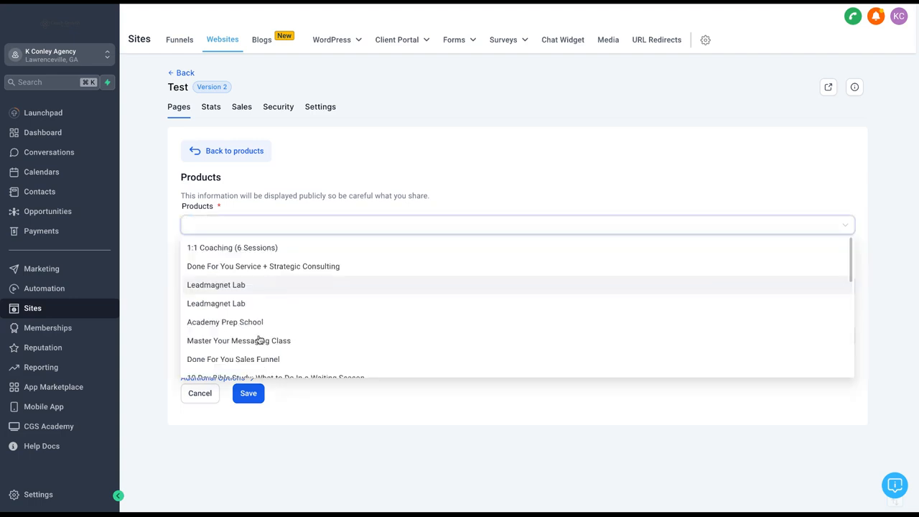
click(252, 249)
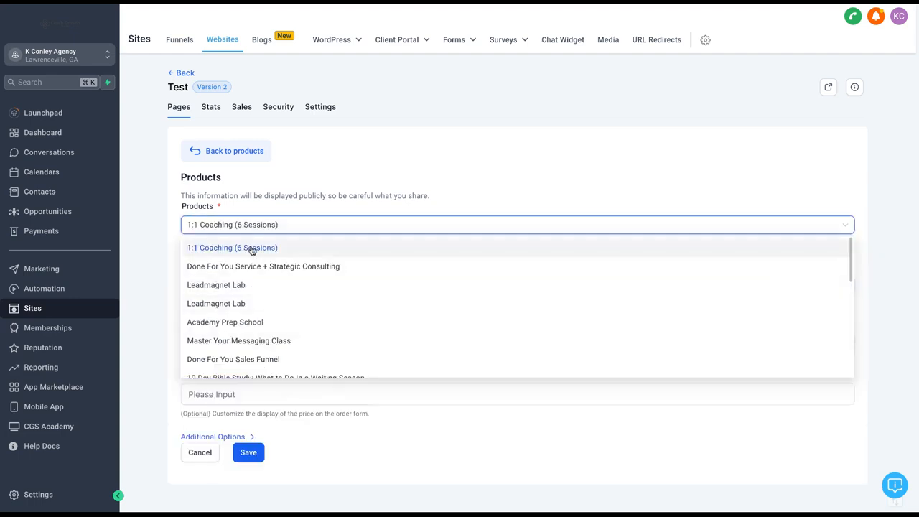
click(232, 286)
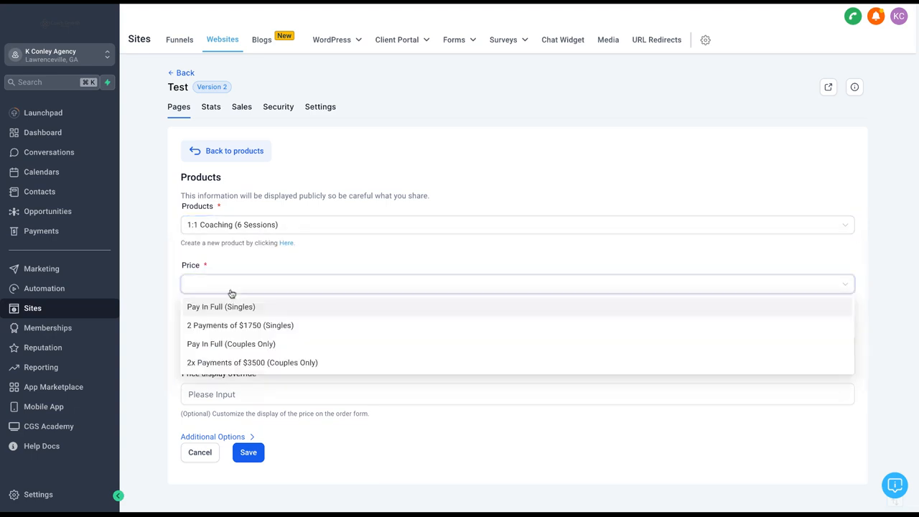
click(208, 362)
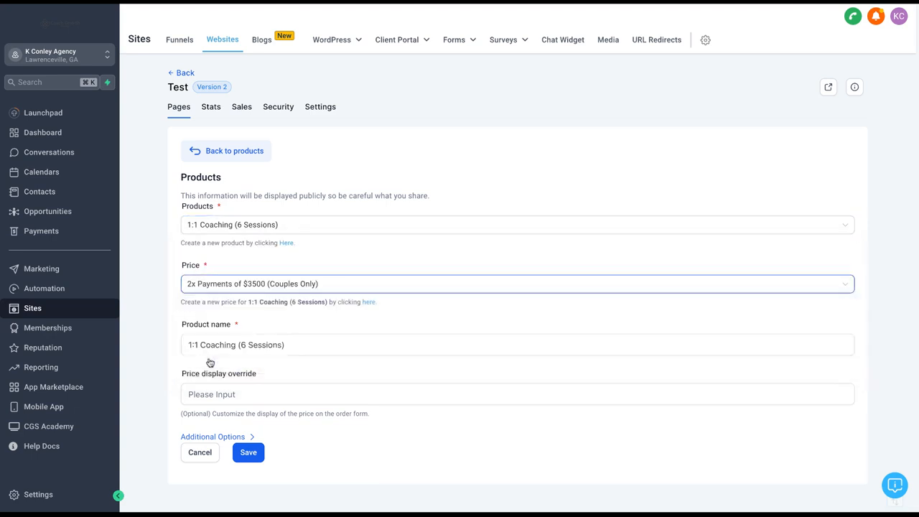
click(247, 453)
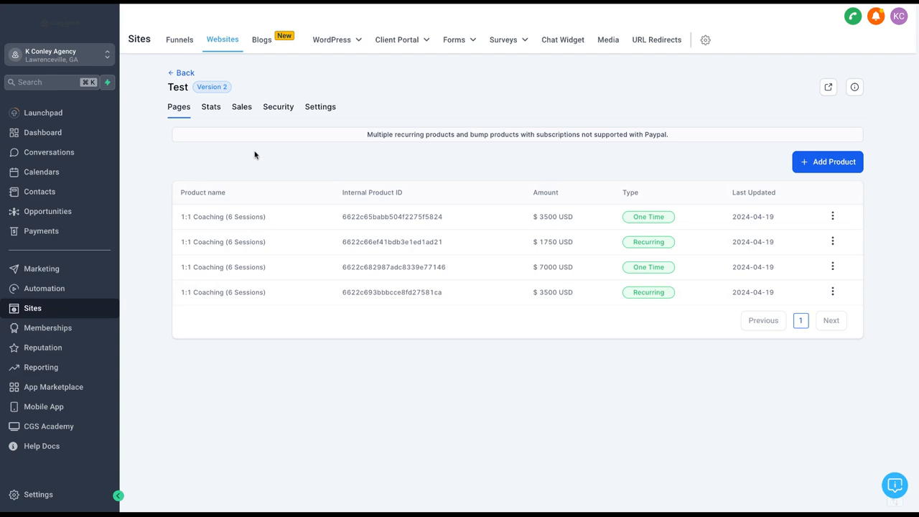
- Return to the website's page list and open the preview of the Coaching Enrollment page
click(180, 109)
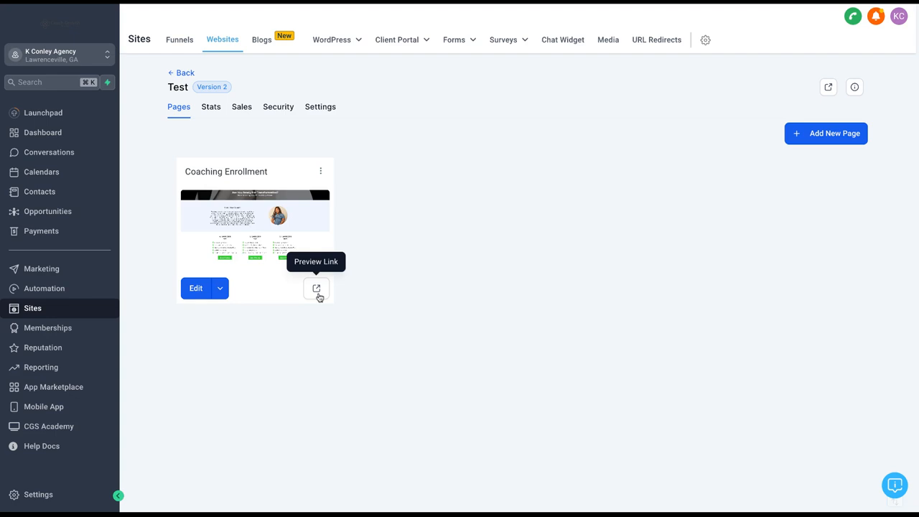
click(318, 294)
click(316, 288)
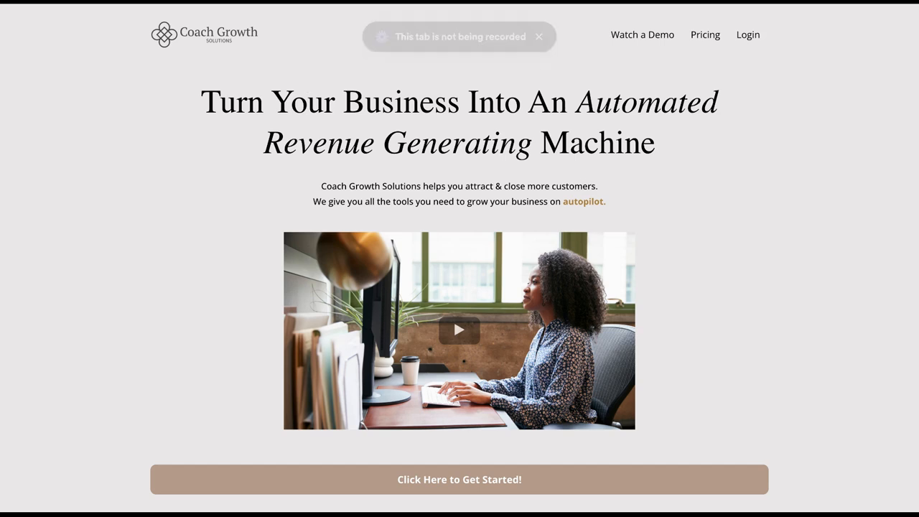
- Open the login from the Coach Growth Solutions website
click(745, 34)
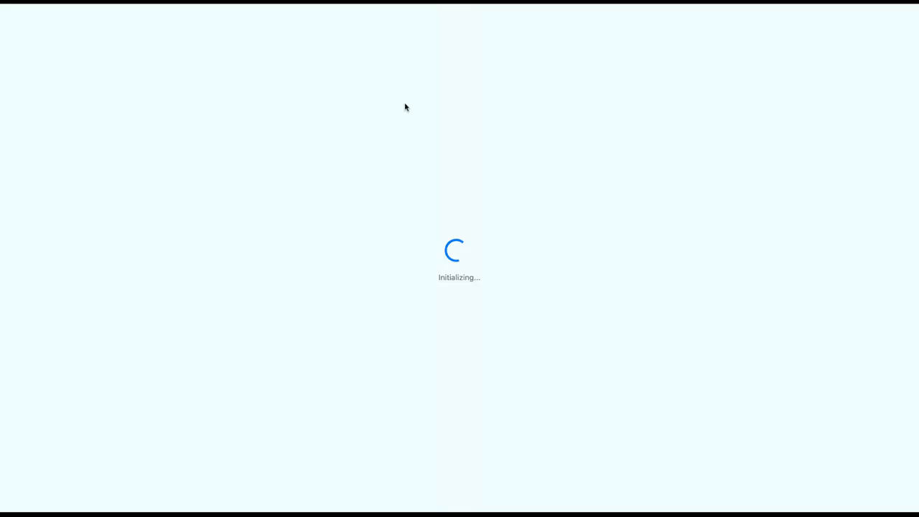